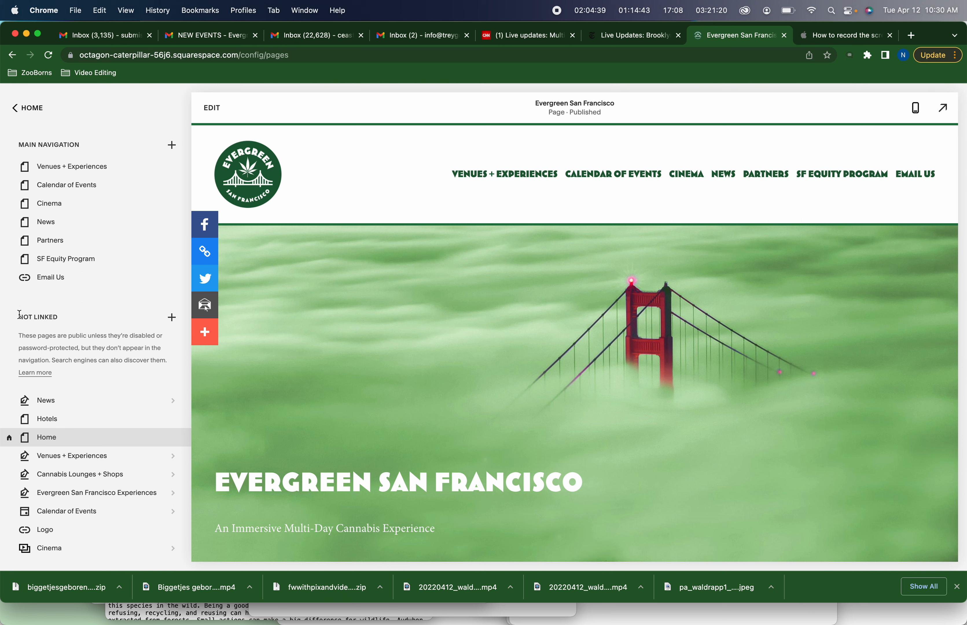
Step: Open the site's Calendar of Events page and examine how its event listings are presented
scroll(54, 320, down, 2)
scroll(54, 320, down, 2)
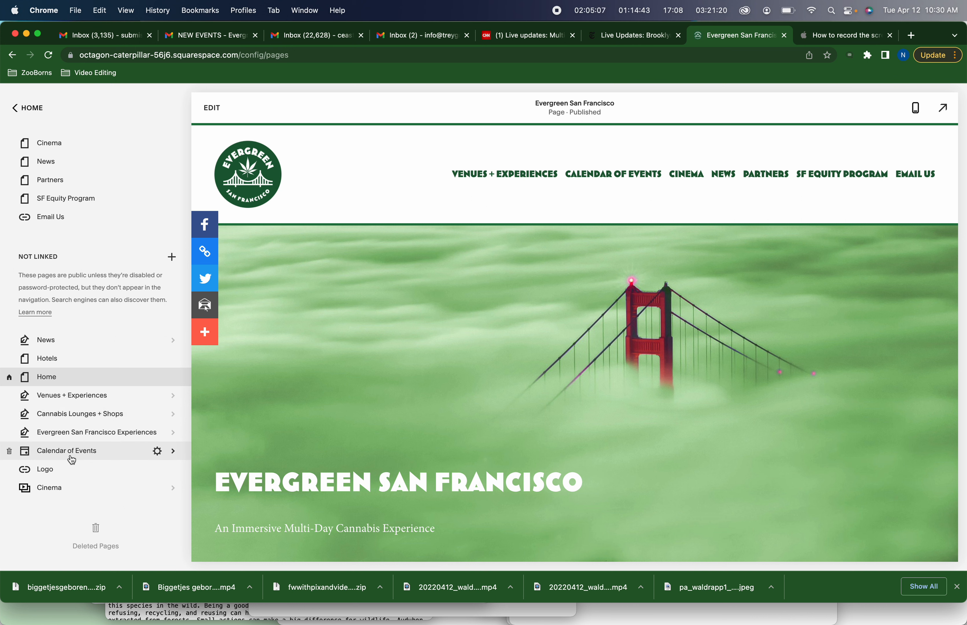
scroll(76, 353, up, 2)
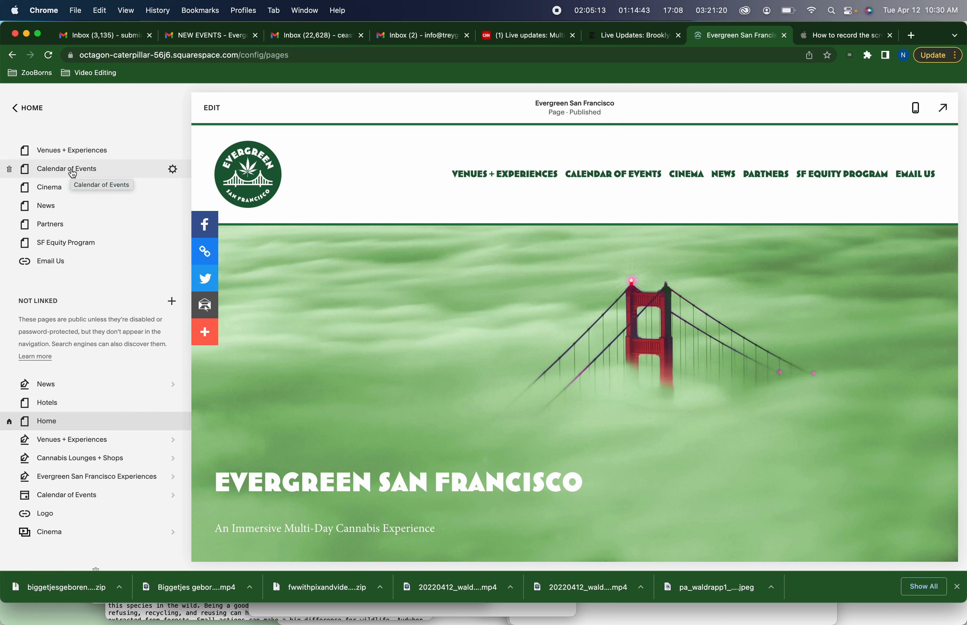
click(618, 176)
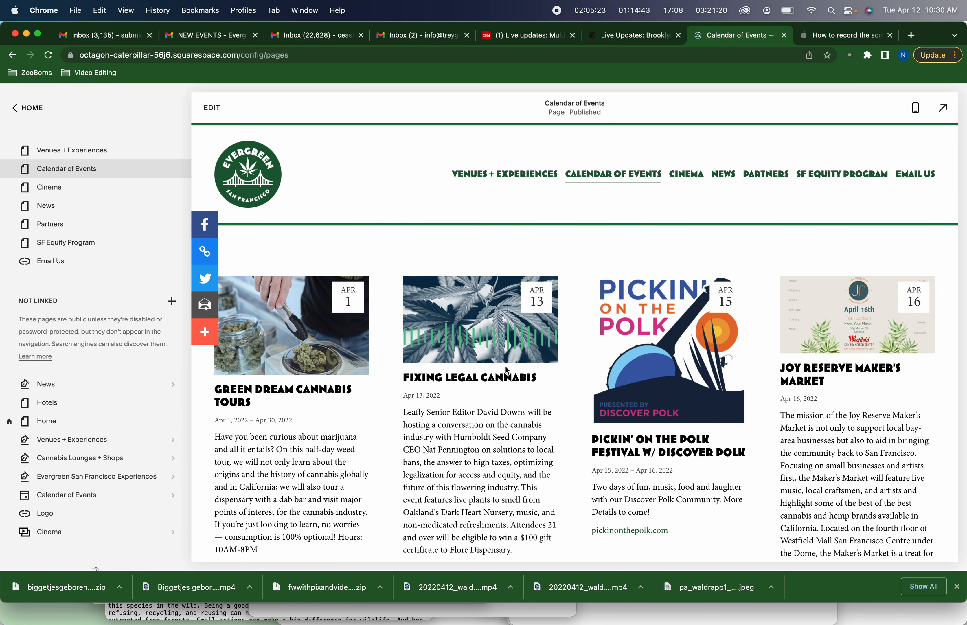
scroll(507, 371, down, 10)
scroll(507, 371, up, 8)
scroll(507, 370, down, 9)
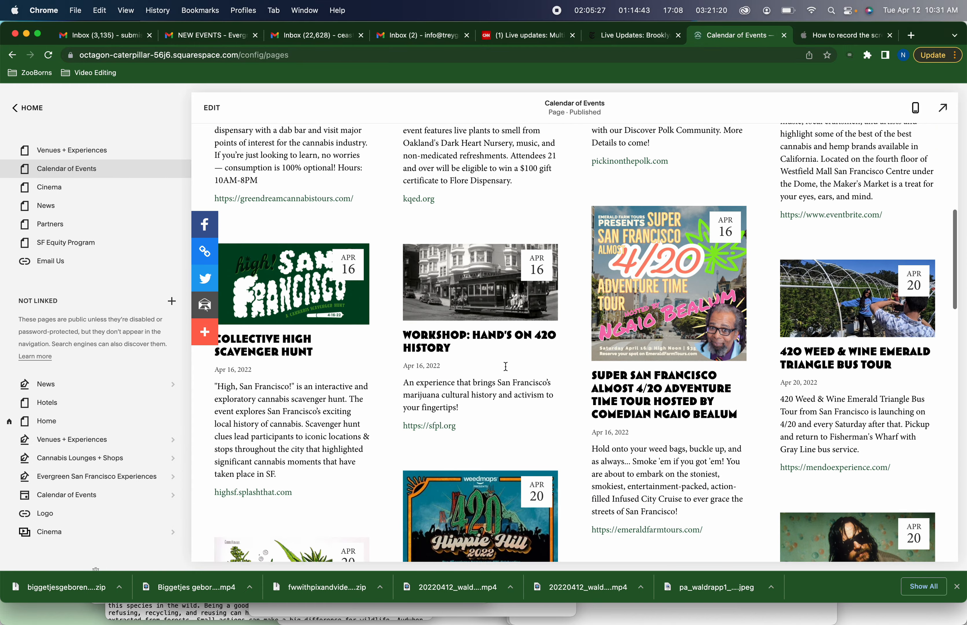
scroll(506, 371, down, 7)
scroll(506, 371, up, 12)
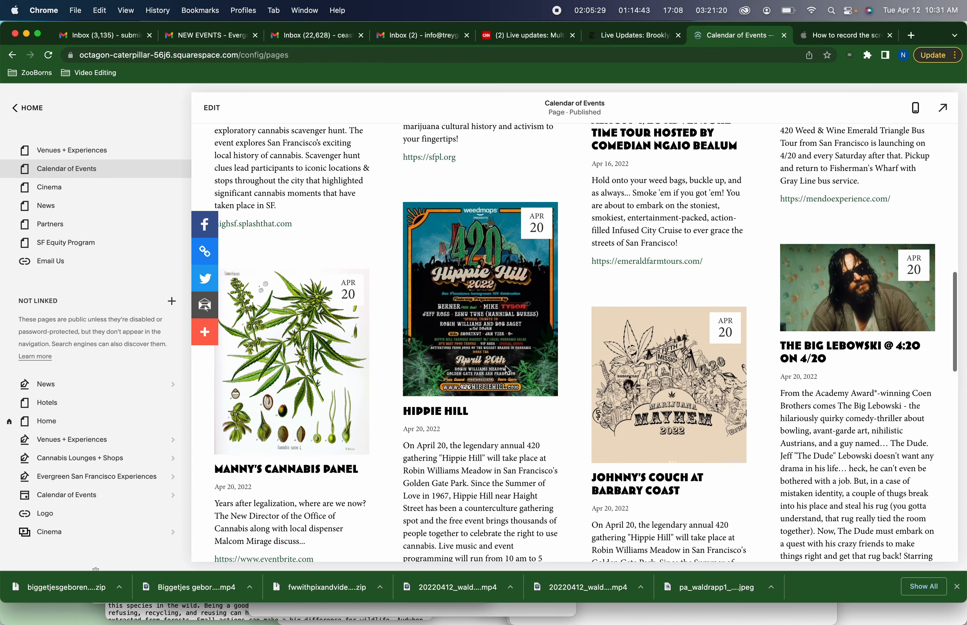
scroll(672, 344, up, 6)
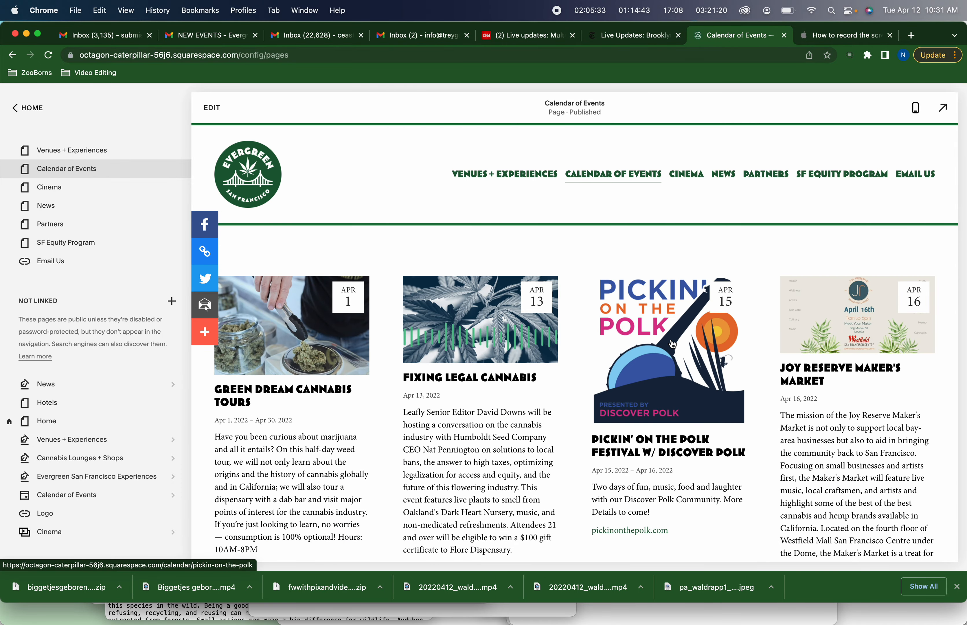
scroll(672, 344, down, 1)
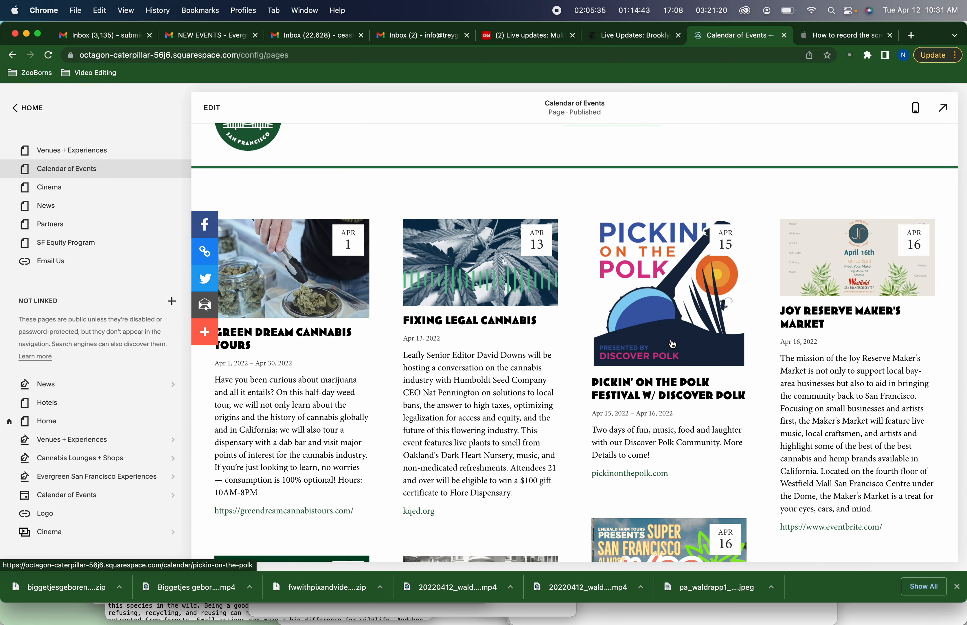
scroll(672, 345, down, 1)
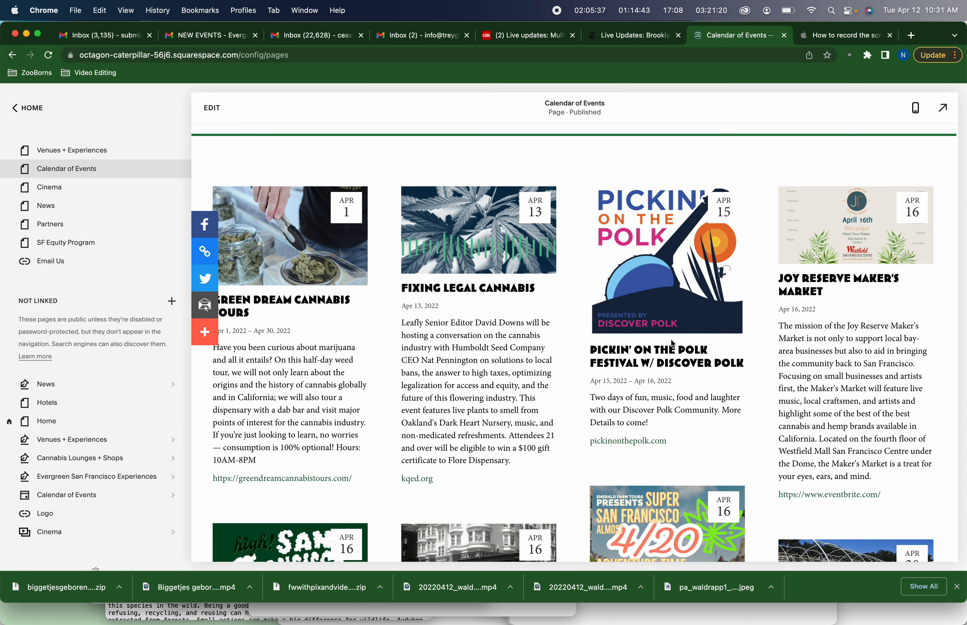
scroll(672, 344, up, 2)
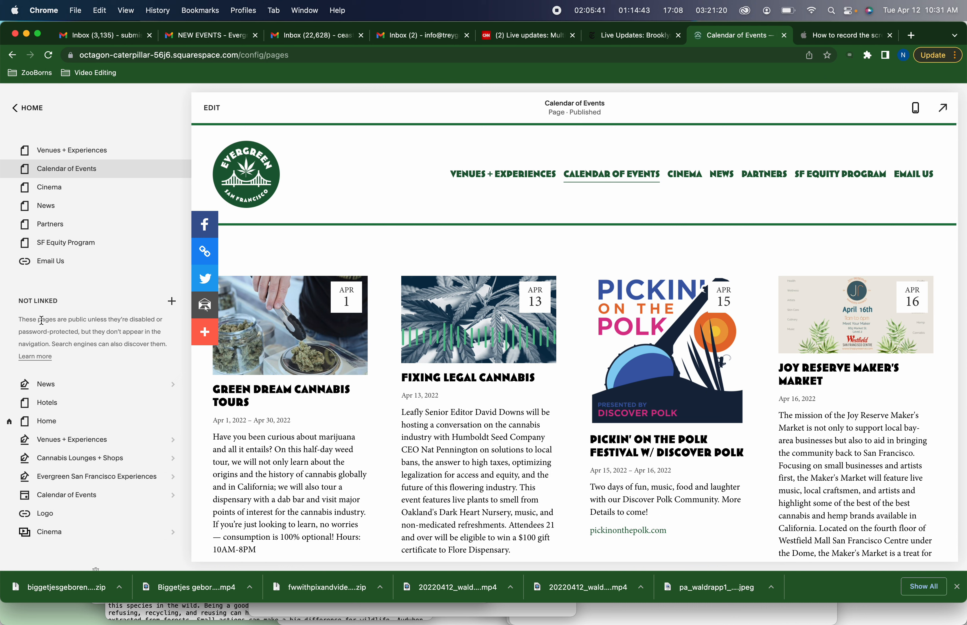
Step: Open the Calendar of Events collection under Not Linked and start a new event in it
scroll(61, 402, down, 2)
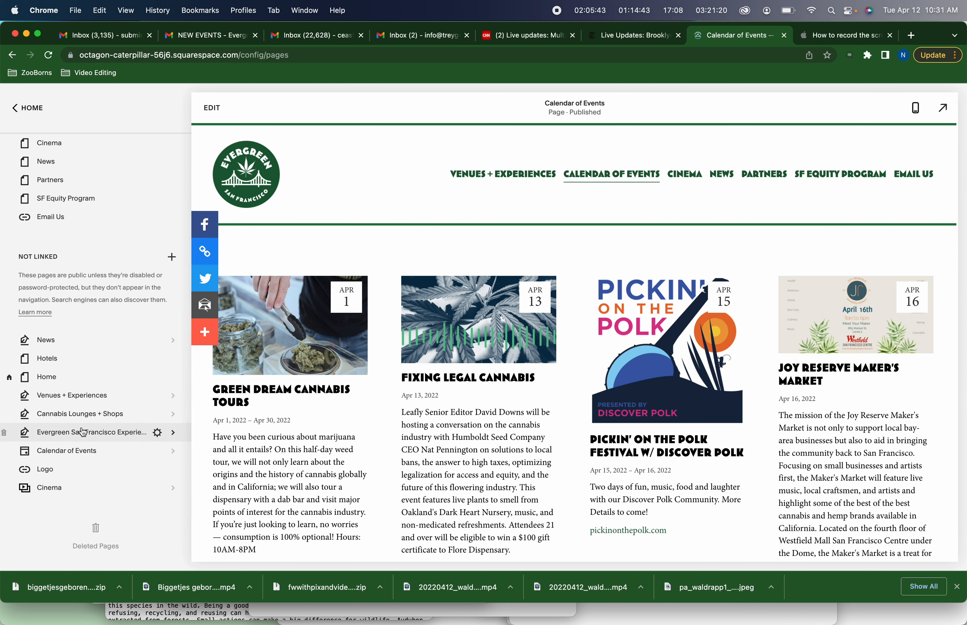
click(81, 457)
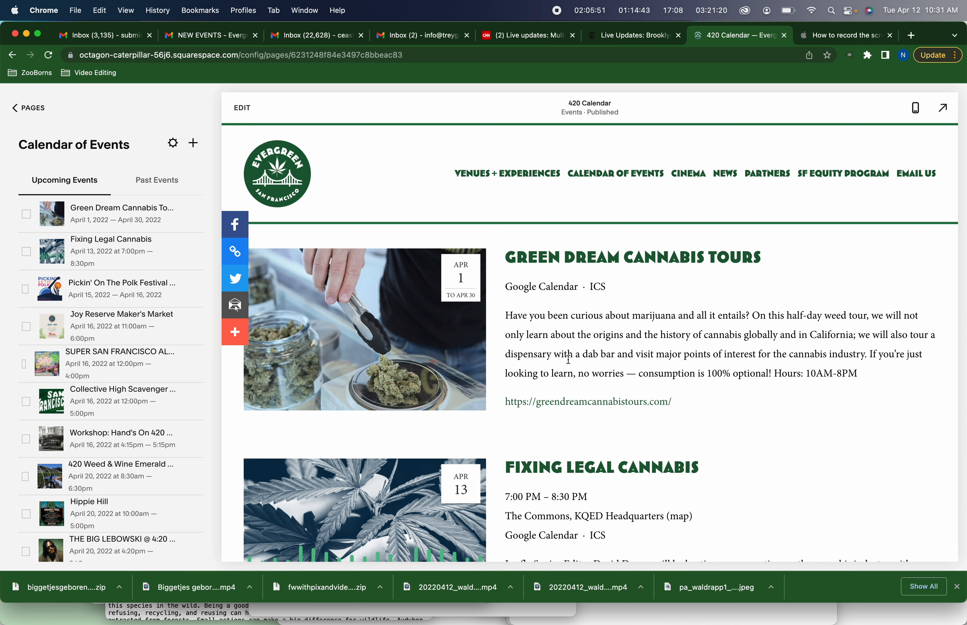
scroll(568, 359, down, 5)
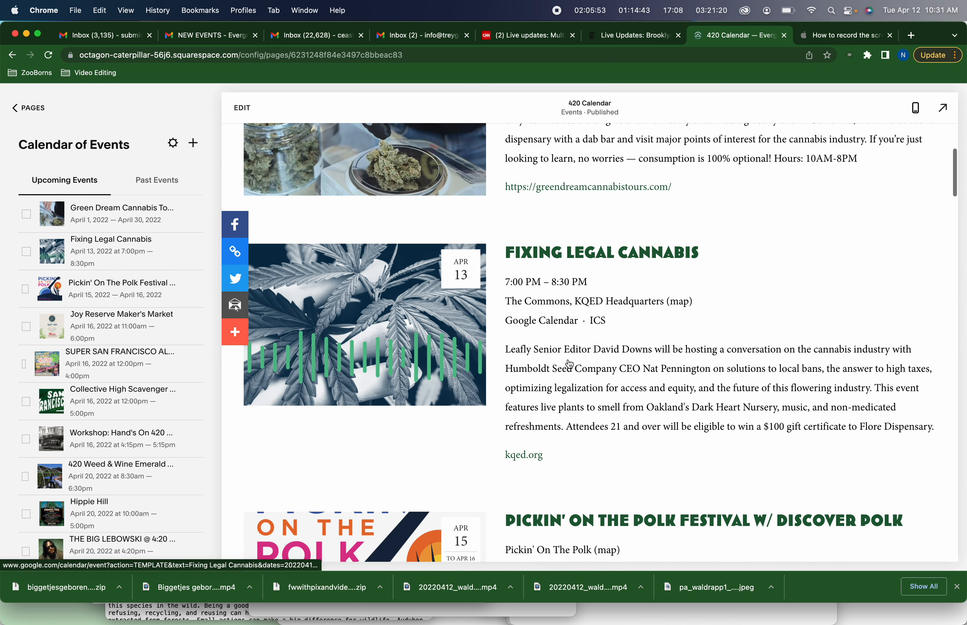
scroll(569, 363, up, 2)
scroll(570, 363, up, 3)
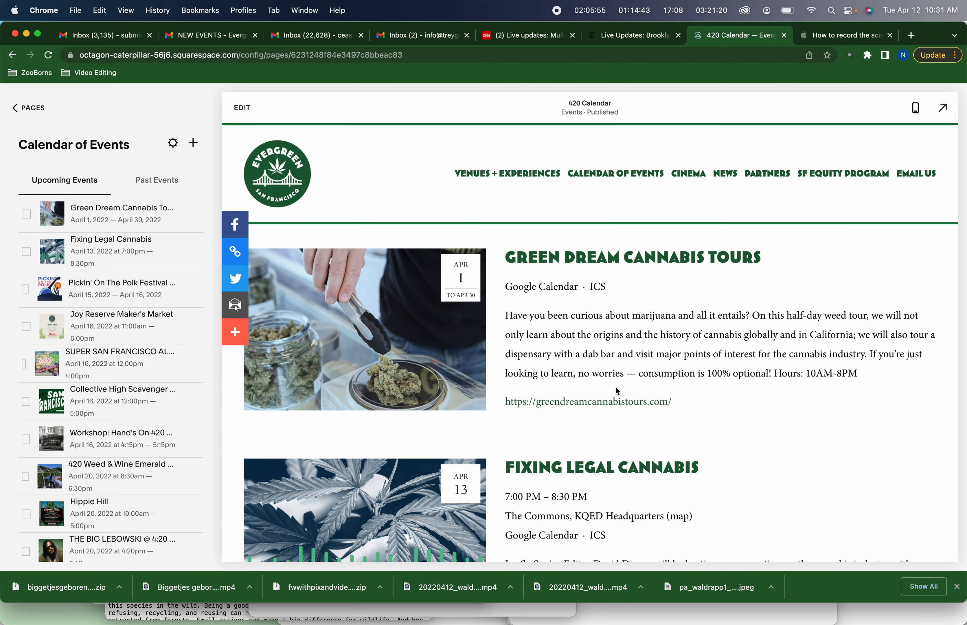
scroll(594, 368, down, 1)
scroll(594, 369, down, 15)
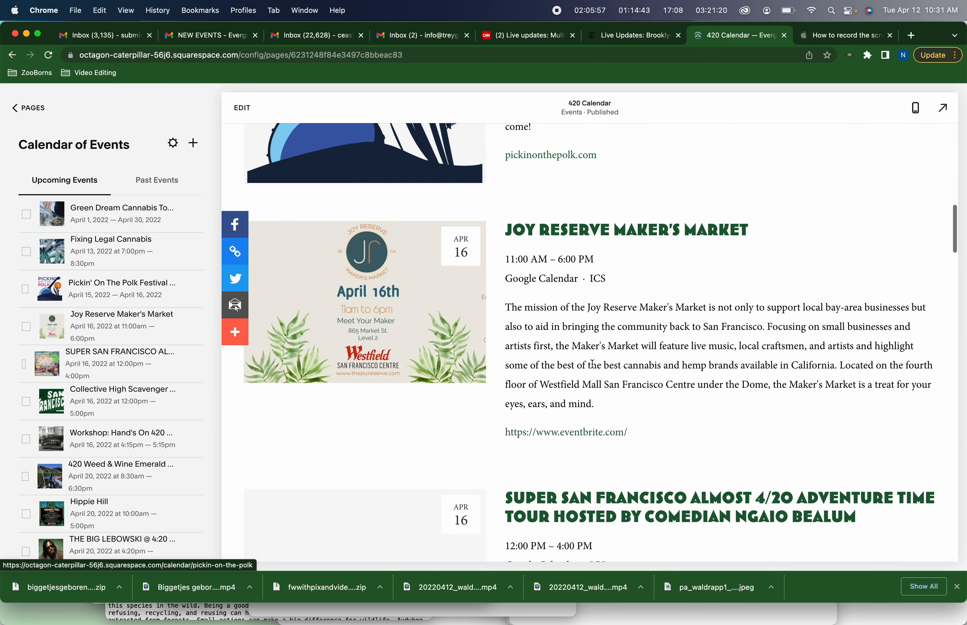
scroll(593, 368, up, 15)
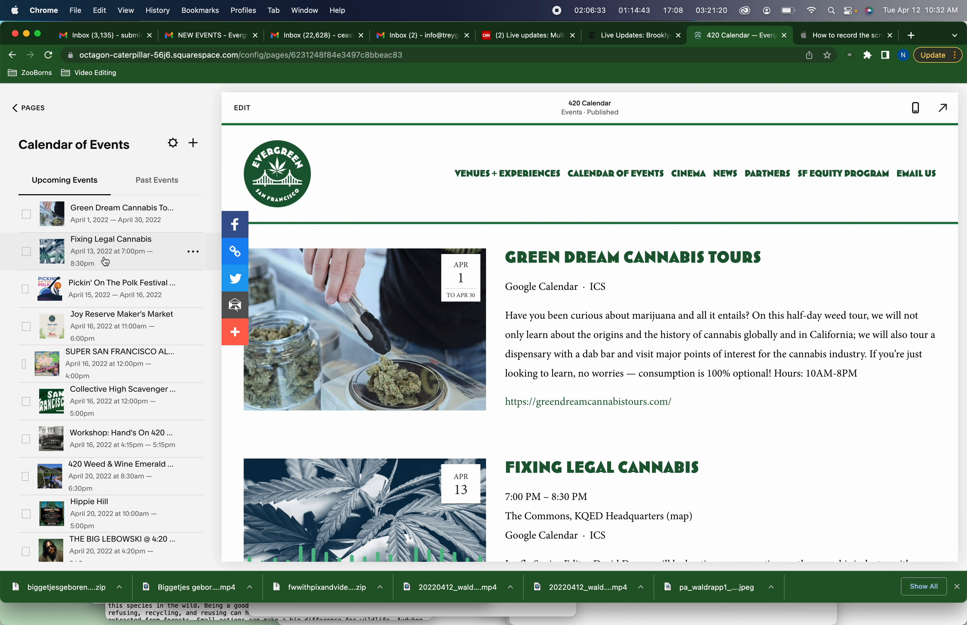
click(193, 144)
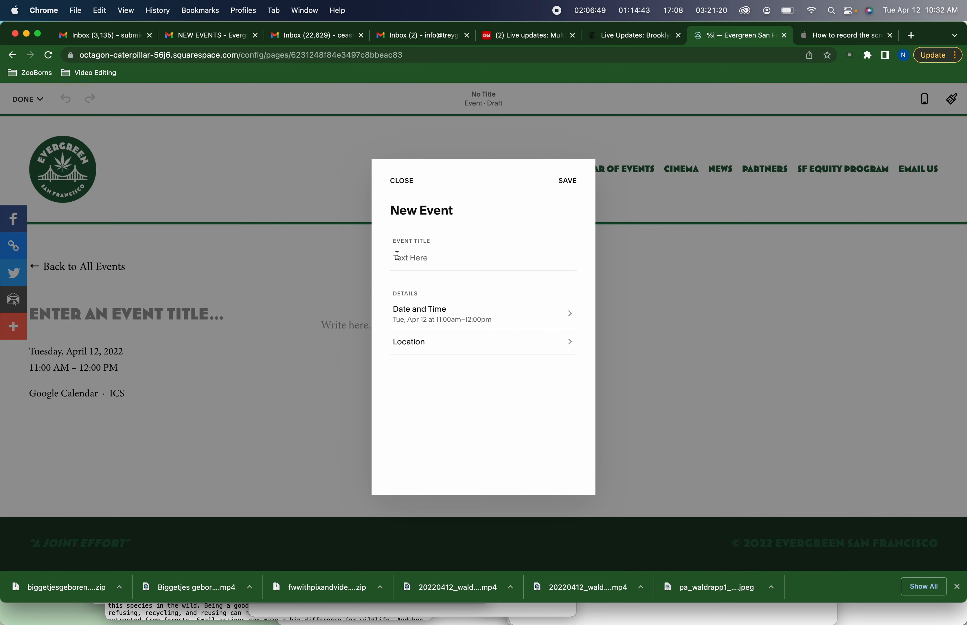
Step: Copy both events' details from the NEW EVENTS - Evergreen San Francisco email in Gmail into a new TextEdit document
click(204, 37)
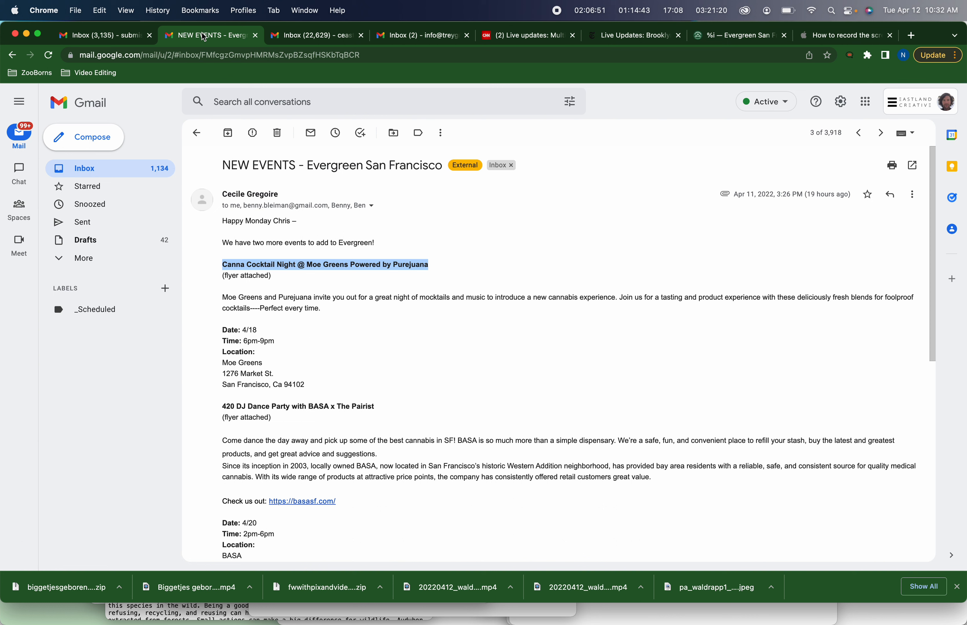
mouse_move(223, 262)
mouse_down()
mouse_move(259, 298)
mouse_move(223, 266)
mouse_move(270, 280)
mouse_move(264, 299)
mouse_move(331, 381)
mouse_move(362, 531)
mouse_move(350, 560)
mouse_move(383, 176)
mouse_move(386, 188)
mouse_up()
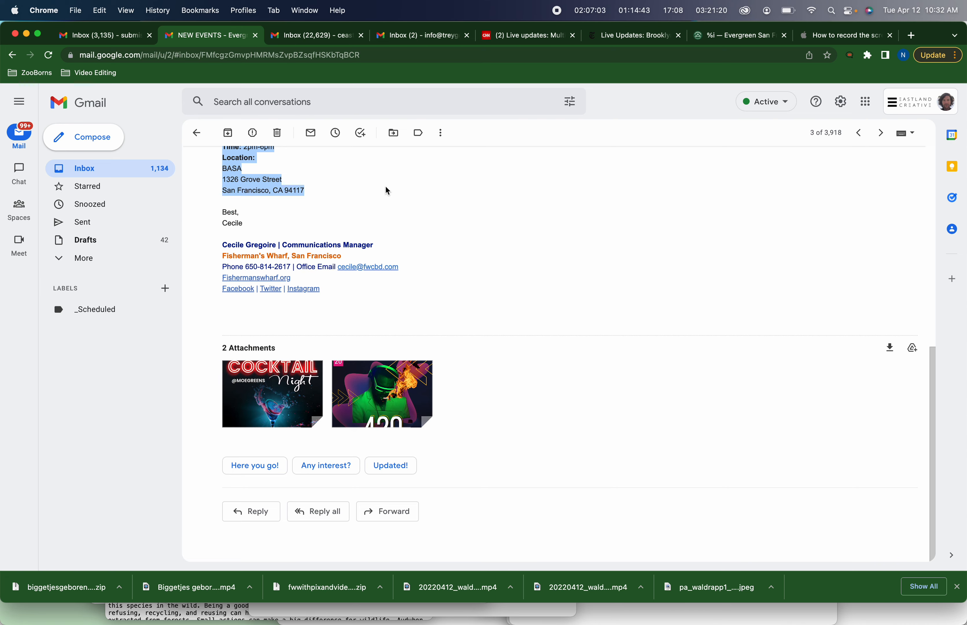
key(super+Tab)
key(super+Tab)
key(super+Tab)
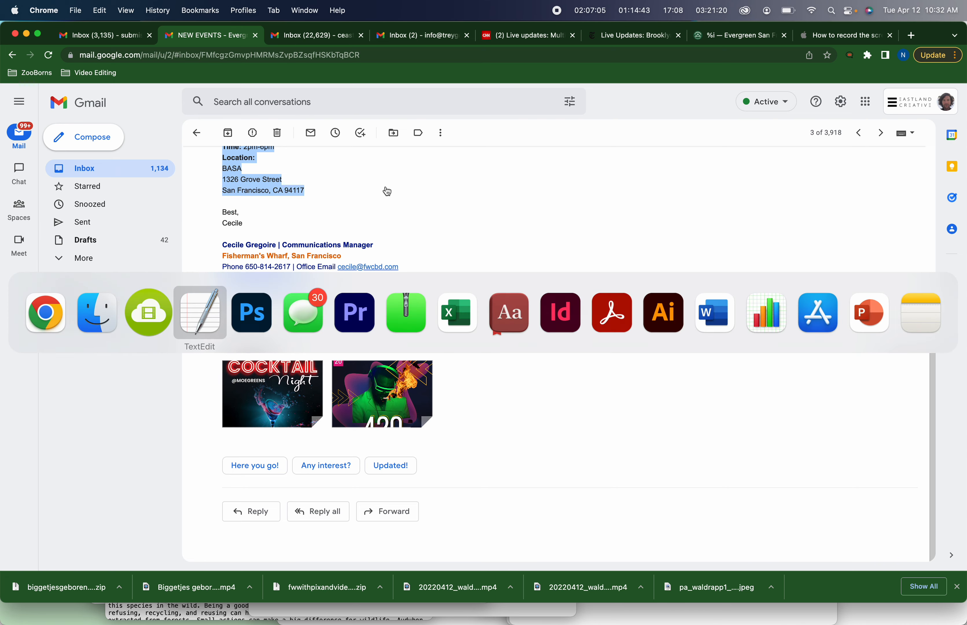
key(super+n)
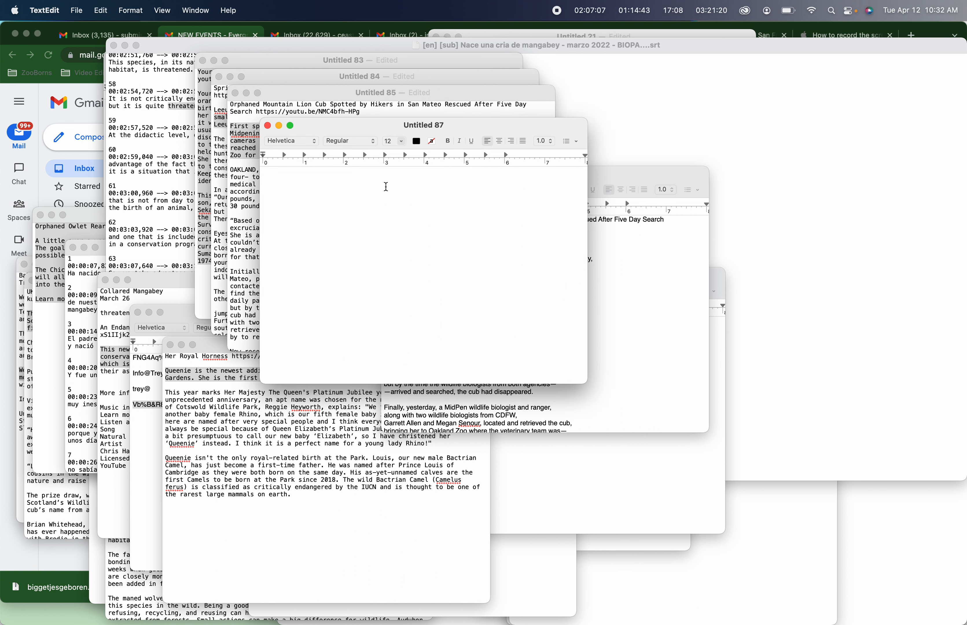
text(Canna Cocktail Night @ Moe Greens Powered by Purejuana (flyer attached)  Moe Greens and Purejuana invite you out for a great night of mocktails and music to introduce a new cannabis experience. Join us for a tasting and product experience with these deliciously fresh blends for foolproof cocktails---Perfect every time.  Date: 4/18 Time: 6pm-9pm Location: Moe Greens 1276 Market St. San Francisco, Ca 94102  420 DJ Dance Party with BASA x The Pairist (flyer attached)  Come dance the day away and pick up some of the best cannabis in SF! BASA is so much more than a simple dispensary. We’re a safe, fun, and convenient place to refill your stash, buy the latest and greatest products, and get great advice and suggestions. Since its inception in 2003, locally owned BASA, now located in San Francisco’s historic Western Addition neighborhood, has provided bay area residents with a reliable, safe, and consistent source for quality medical cannabis. With its wide range of products at attractive price points, the company has consistently offered retail customers great value.  Check us out: https://basasf.com/  Date: 4/20 Time: 2pm-6pm Location: BASA 1326 Grove Street San Francisco, CA 94117)
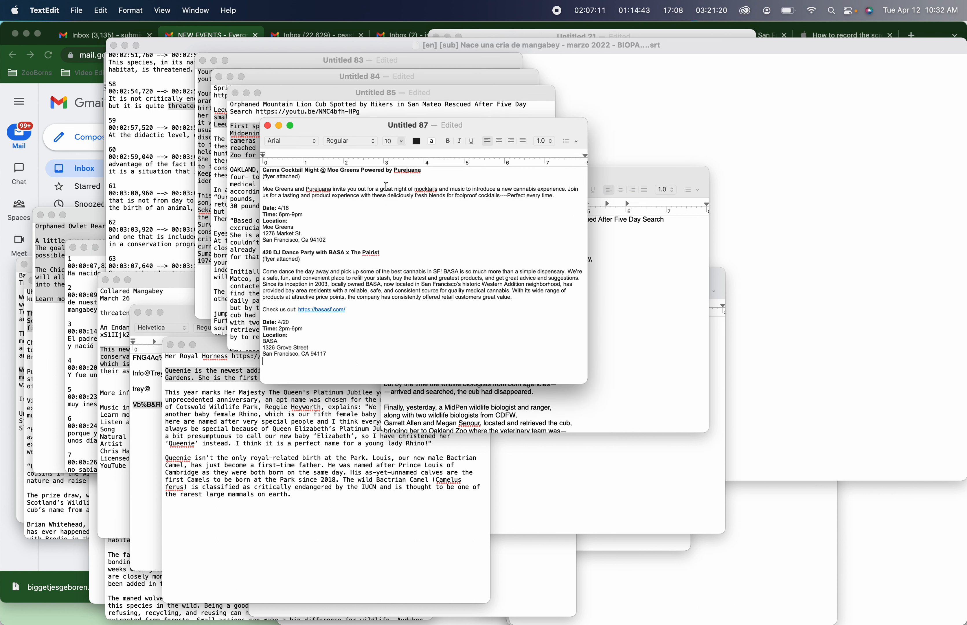
Step: Back in Gmail, download the CannaCocktail Night Moes and 420 Dance Party flyers to the Calendar folder inside EVERGREEN SF
key(super+Tab)
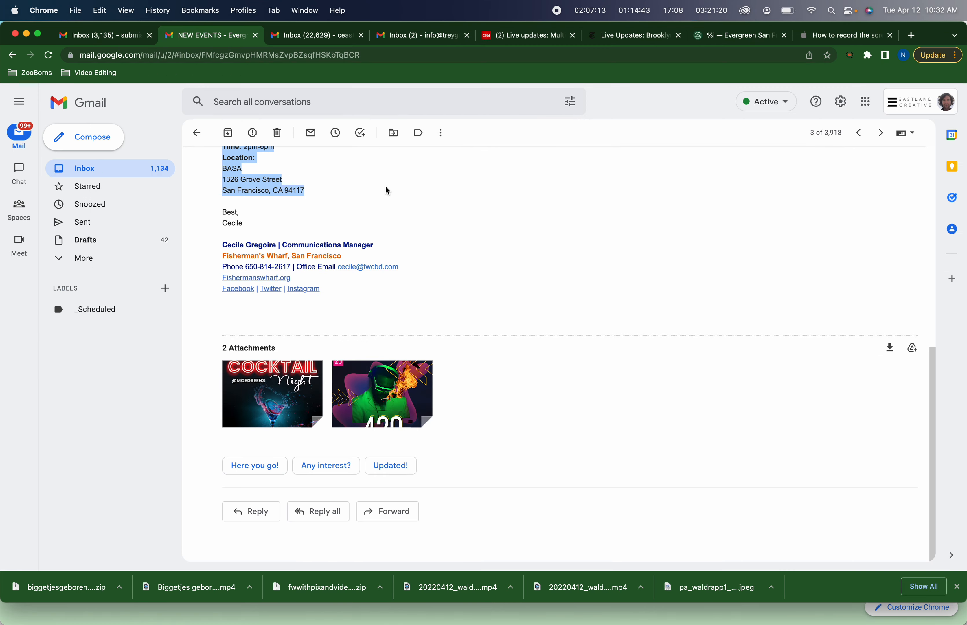
mouse_move(252, 402)
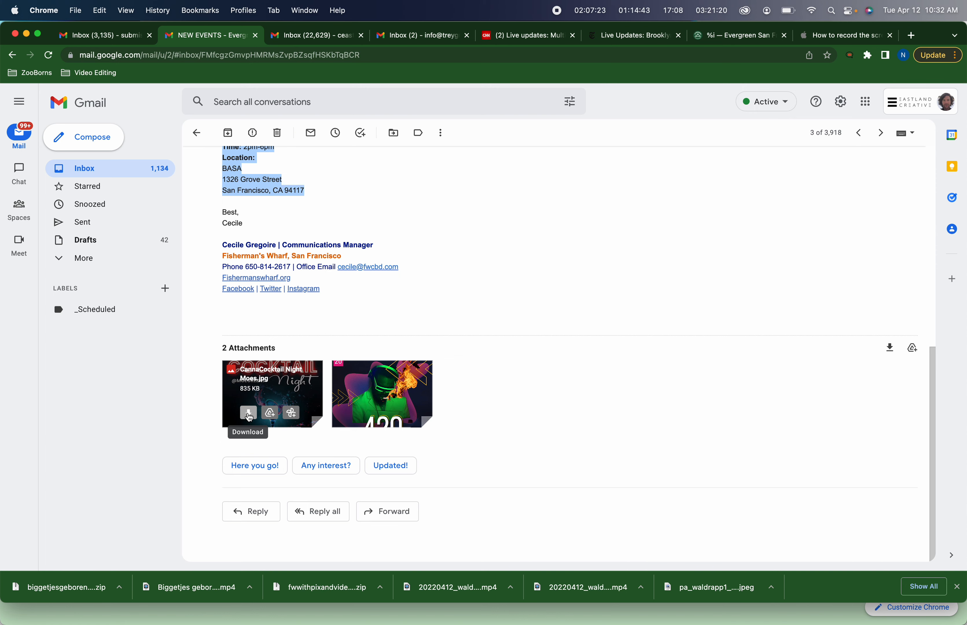
click(248, 415)
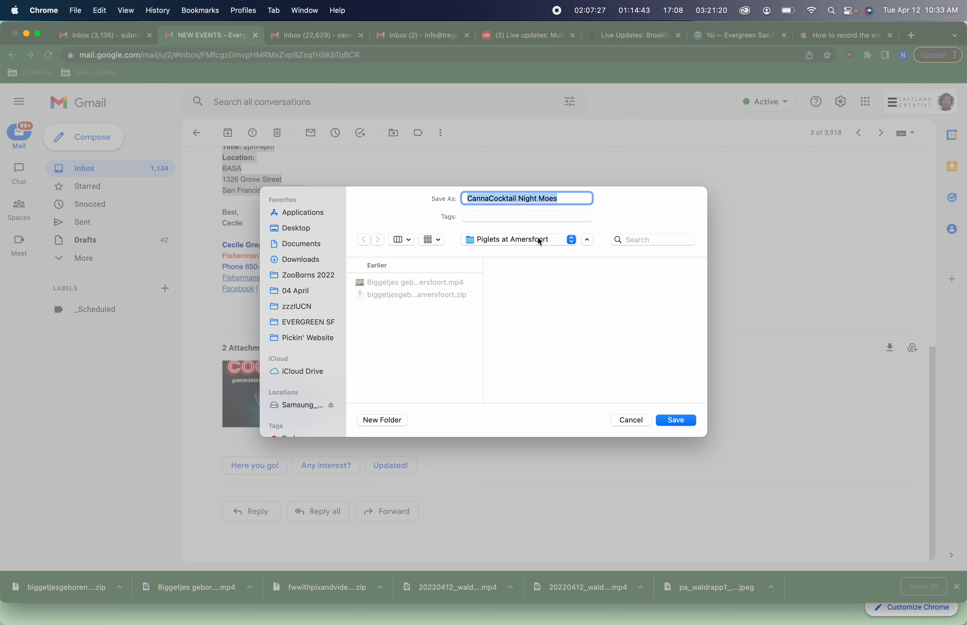
click(539, 242)
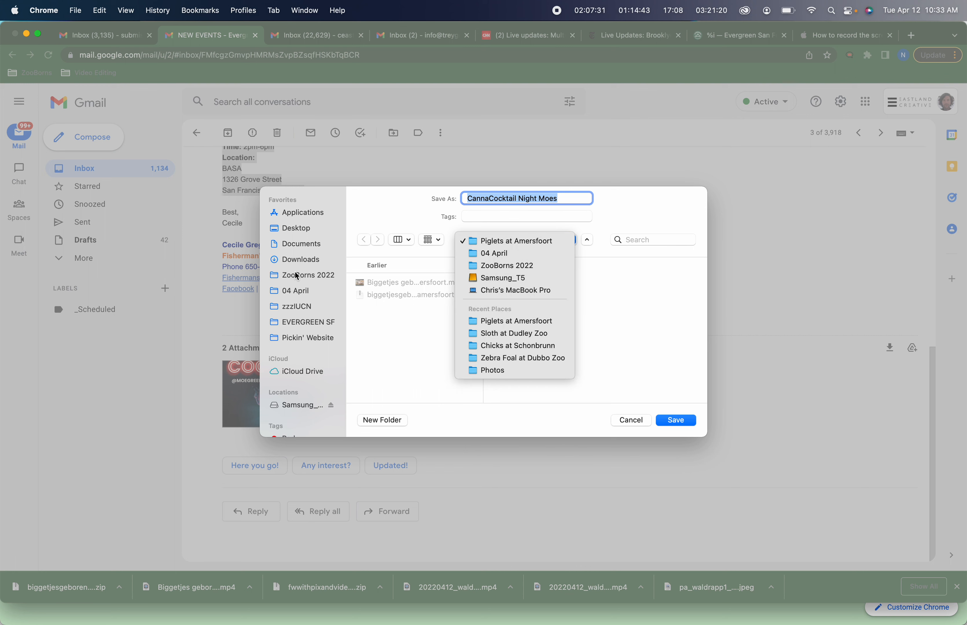
click(310, 327)
click(310, 327)
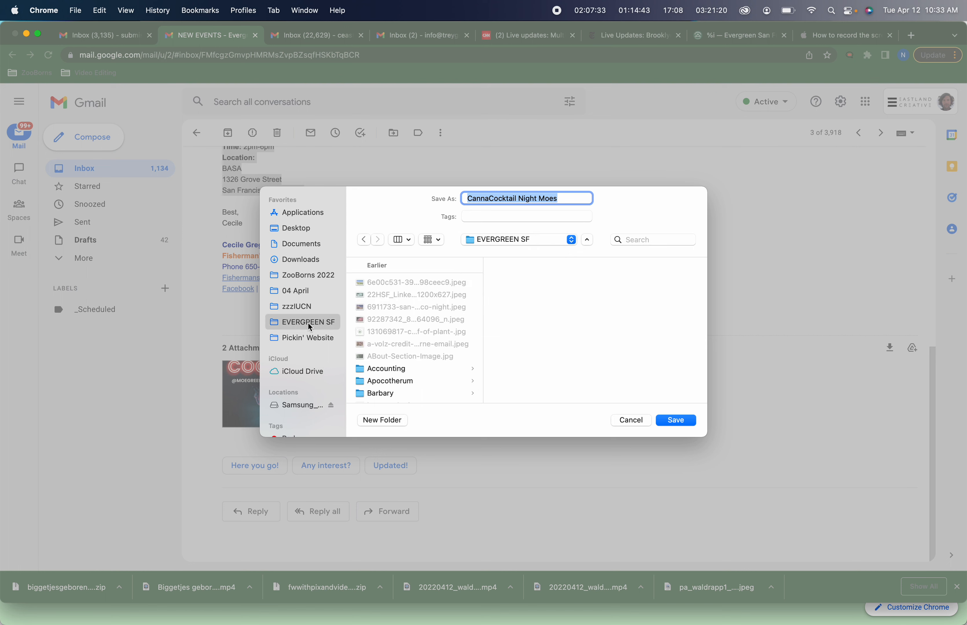
scroll(400, 344, down, 5)
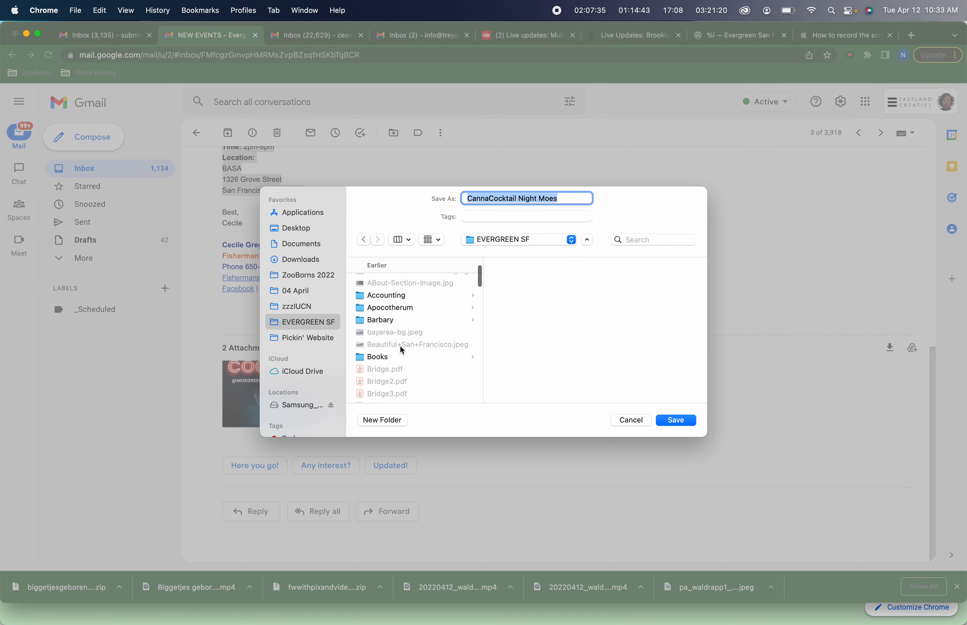
scroll(399, 345, down, 10)
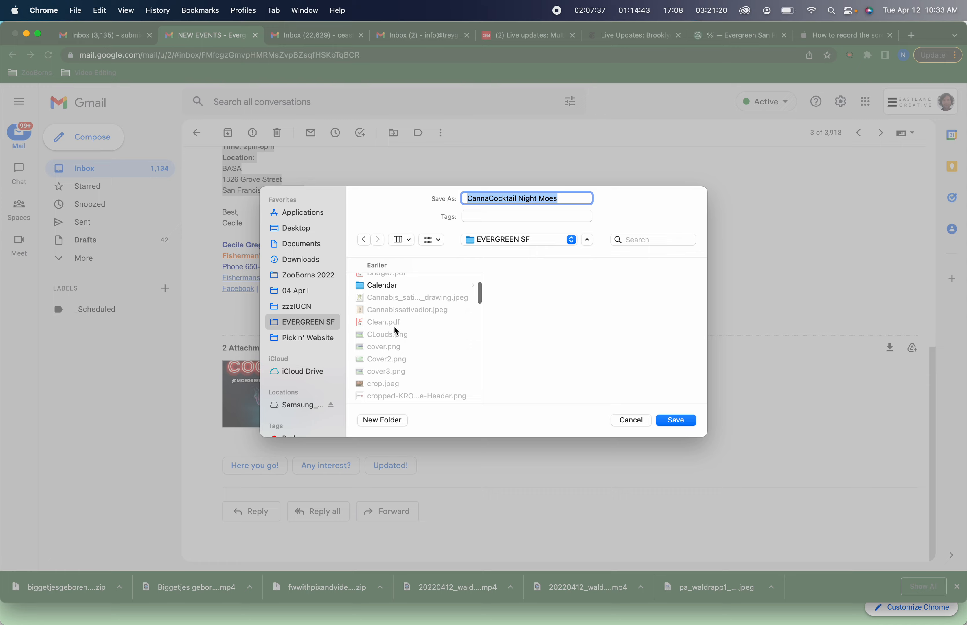
click(388, 286)
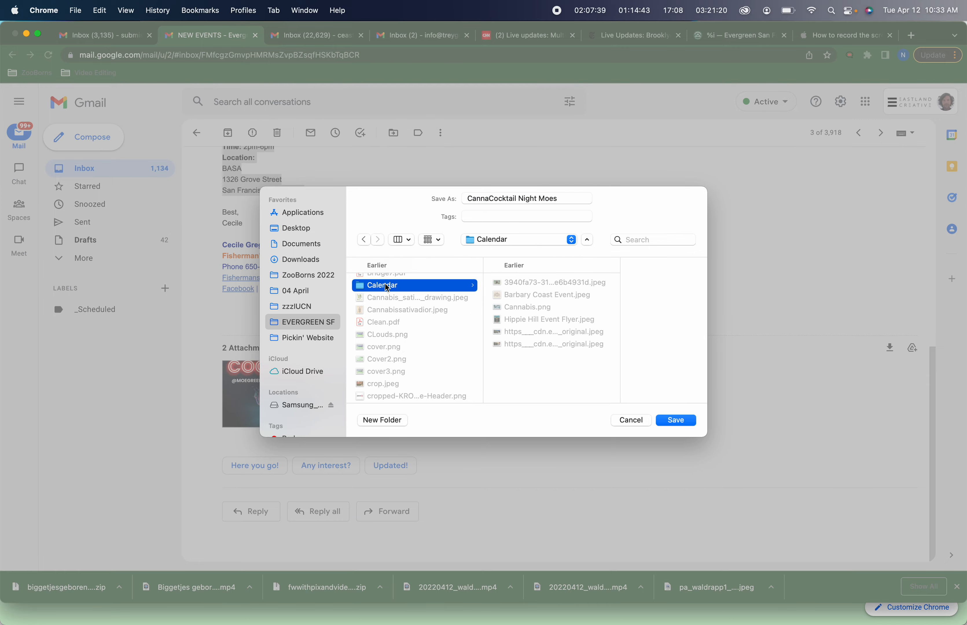
key(Return)
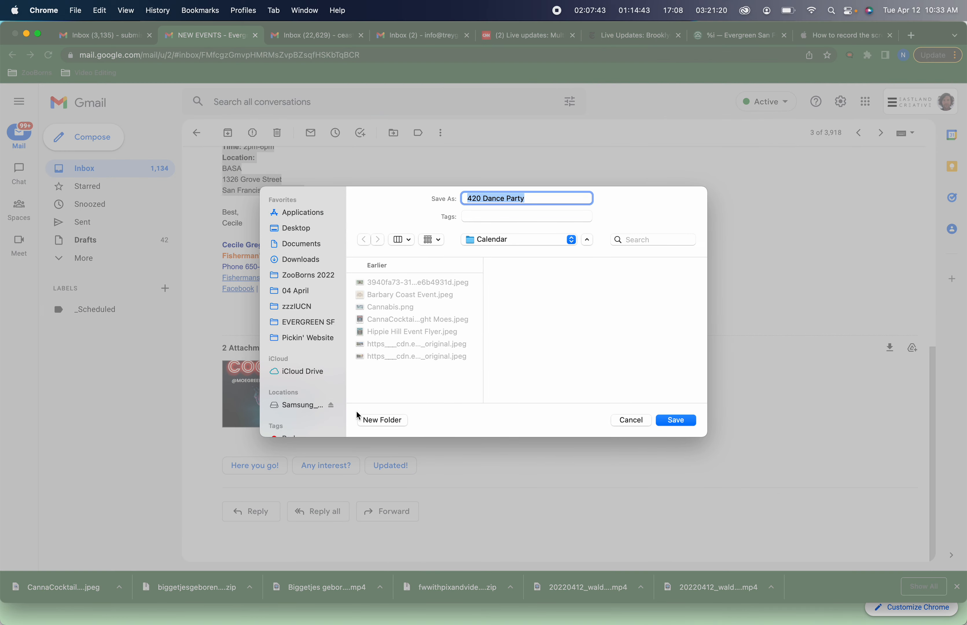
key(Return)
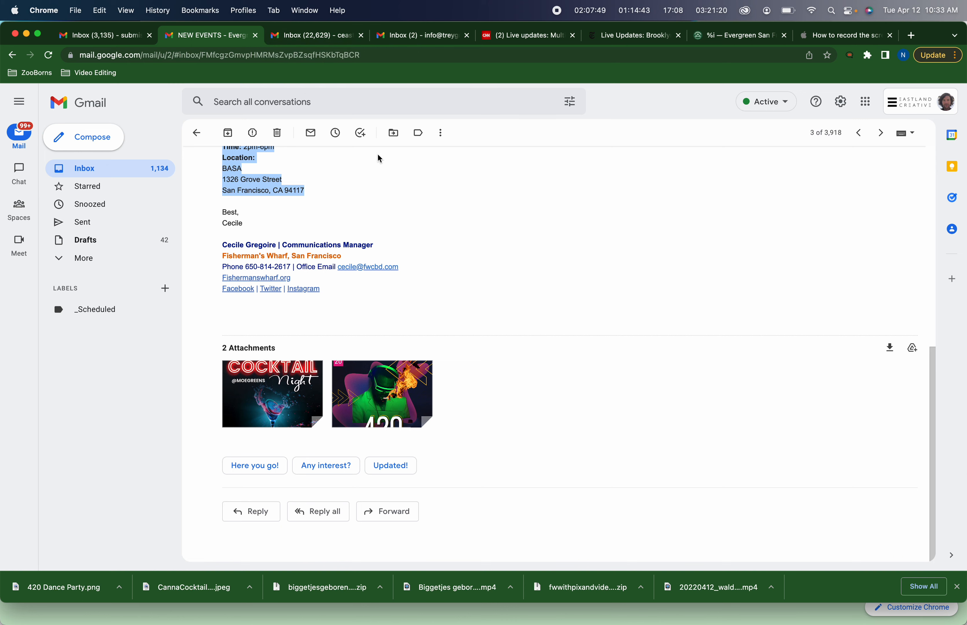
Step: Title the new event in Squarespace "Canna Cocktail Night @ Moe Greens Powered by Purejuana", copied from the TextEdit notes
key(super+Tab)
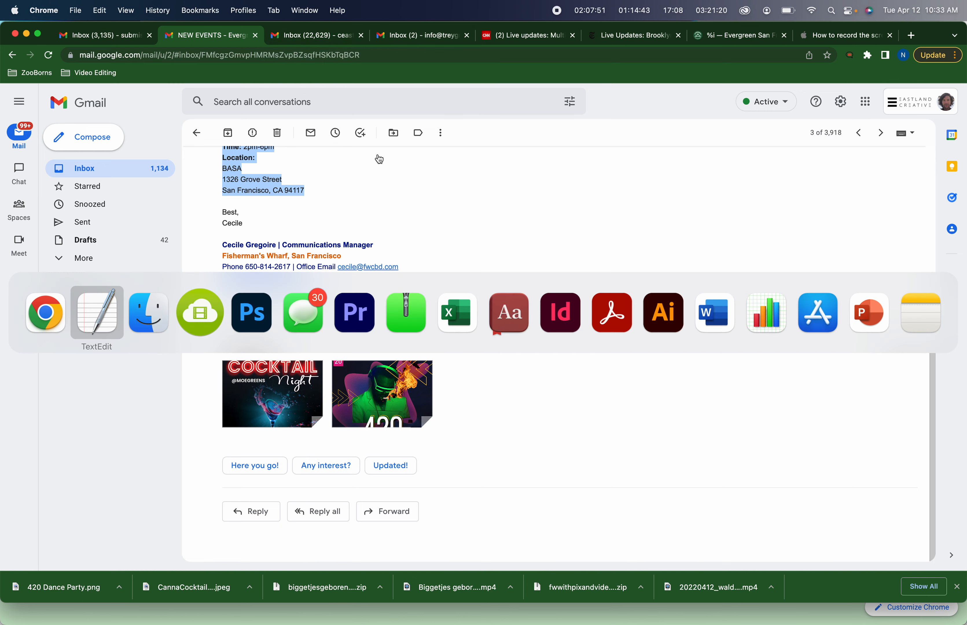
key(Escape)
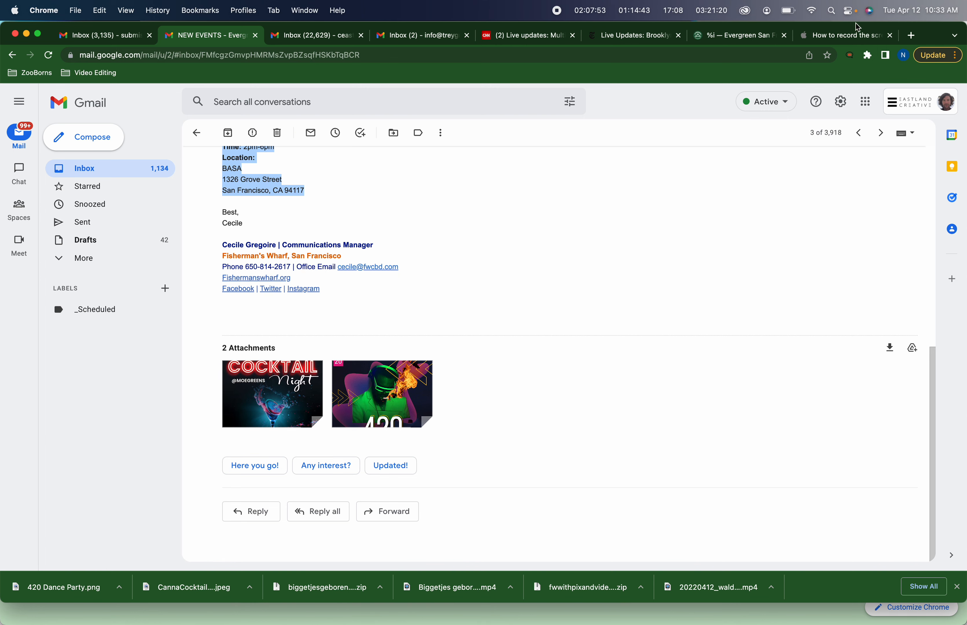
click(749, 36)
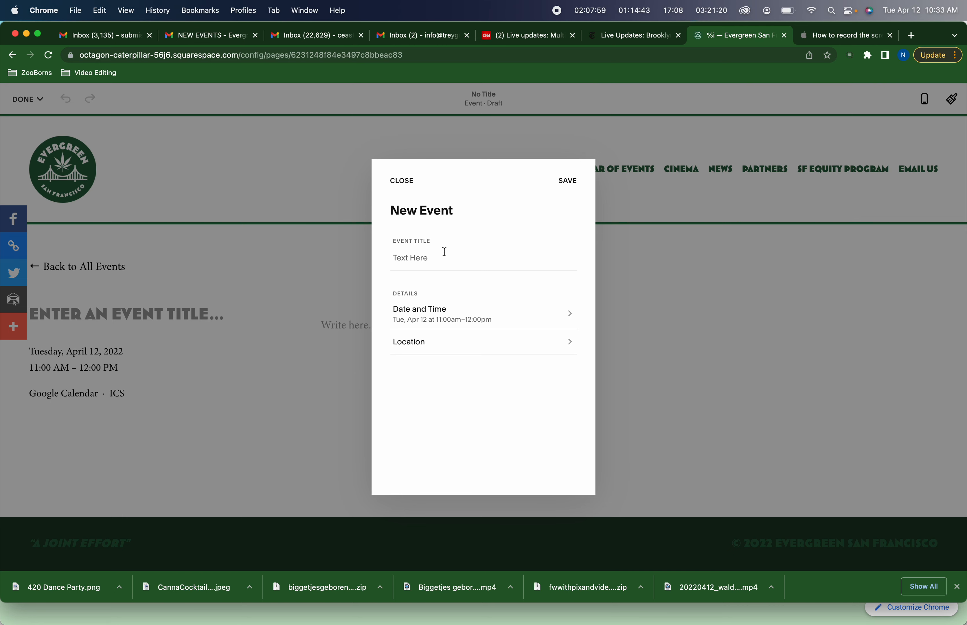
key(super+Tab)
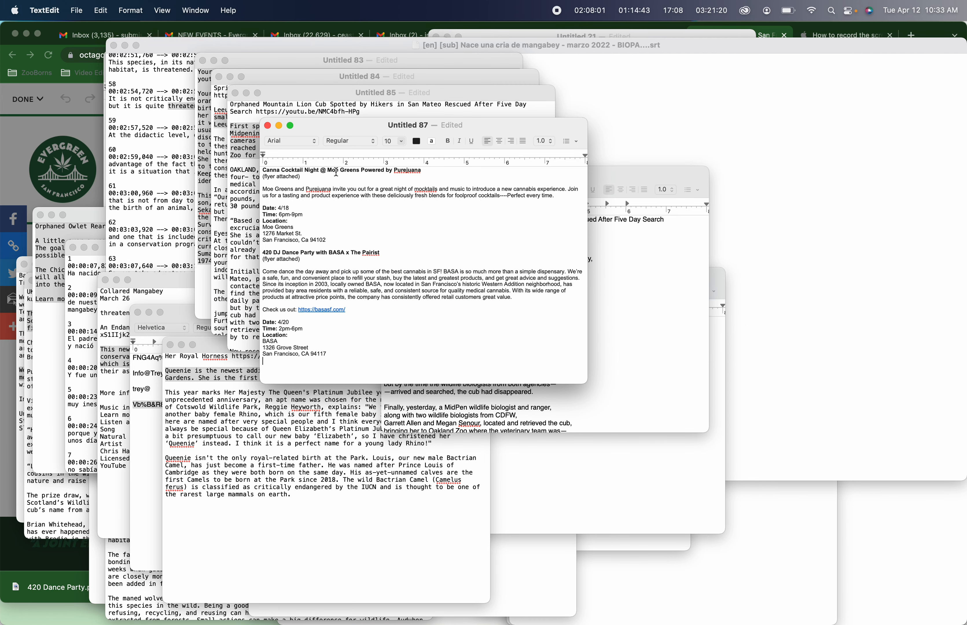
triple_click(336, 172)
key(super+c)
key(super+Tab)
click(427, 259)
key(super+v)
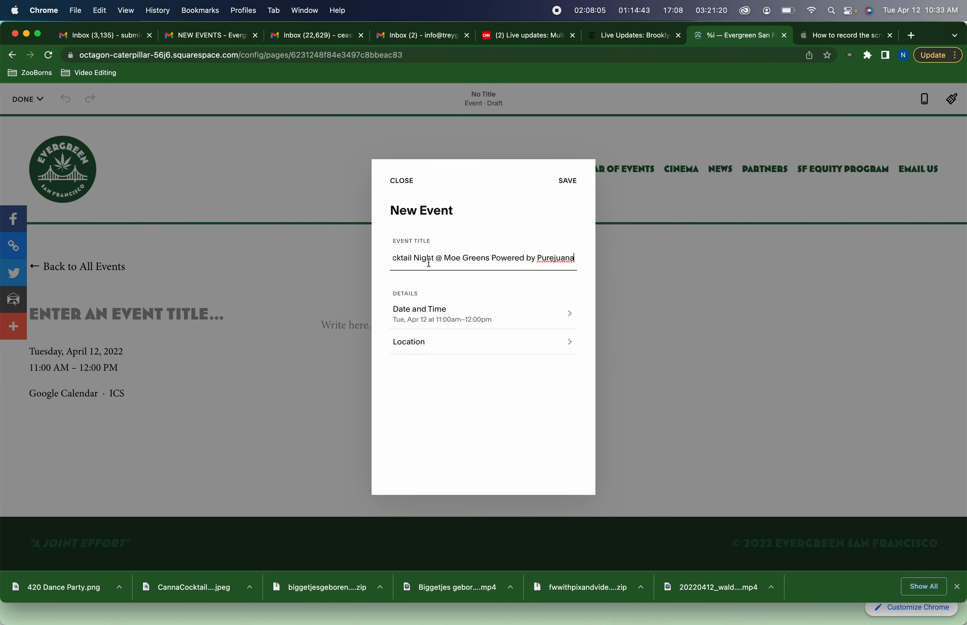
Step: Schedule the event for April 18, 2022 from 6:00 PM to 9:00 PM and save its details
click(448, 317)
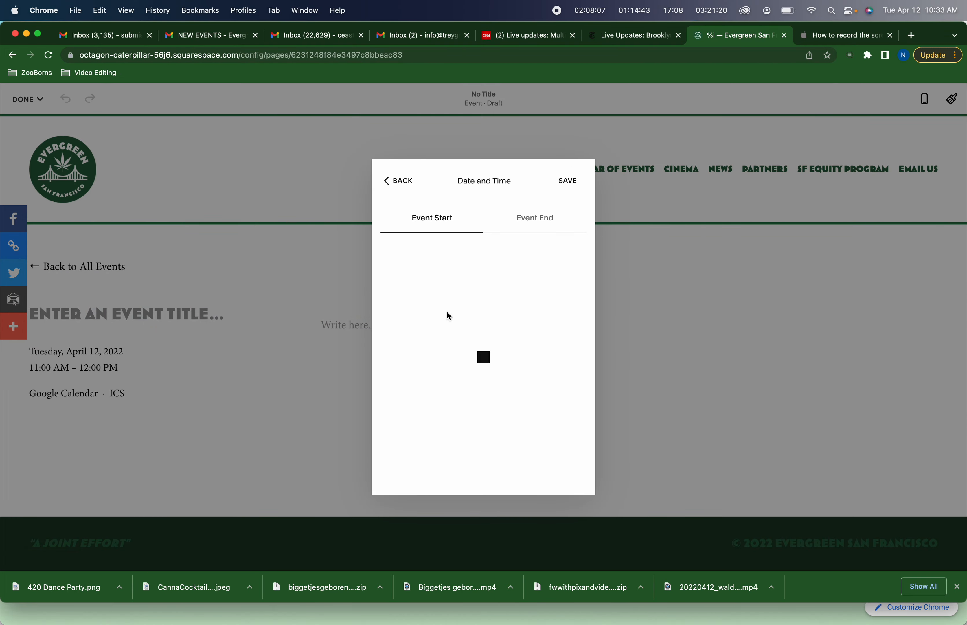
key(super+Tab)
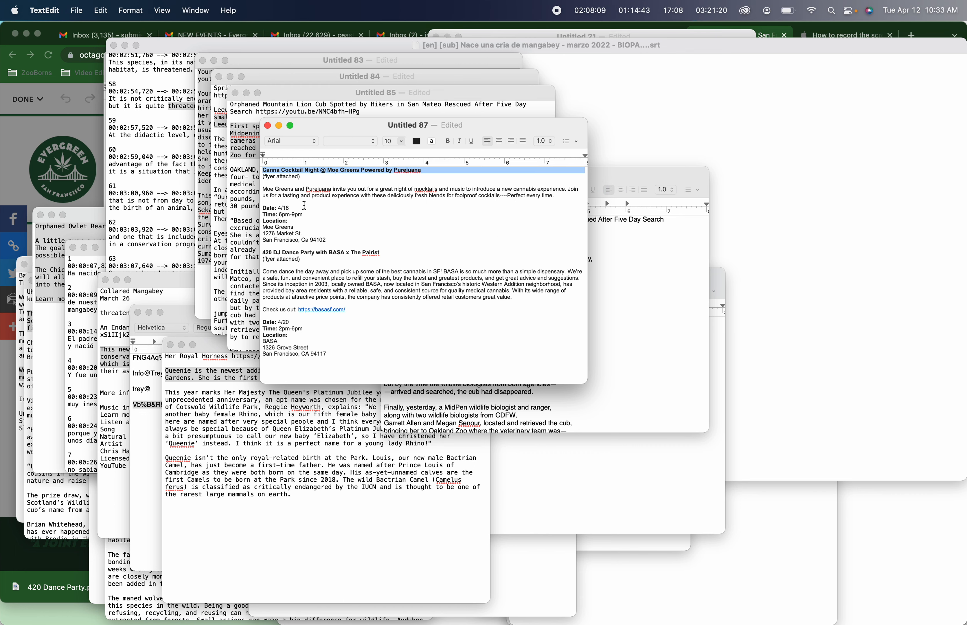
key(super+Tab)
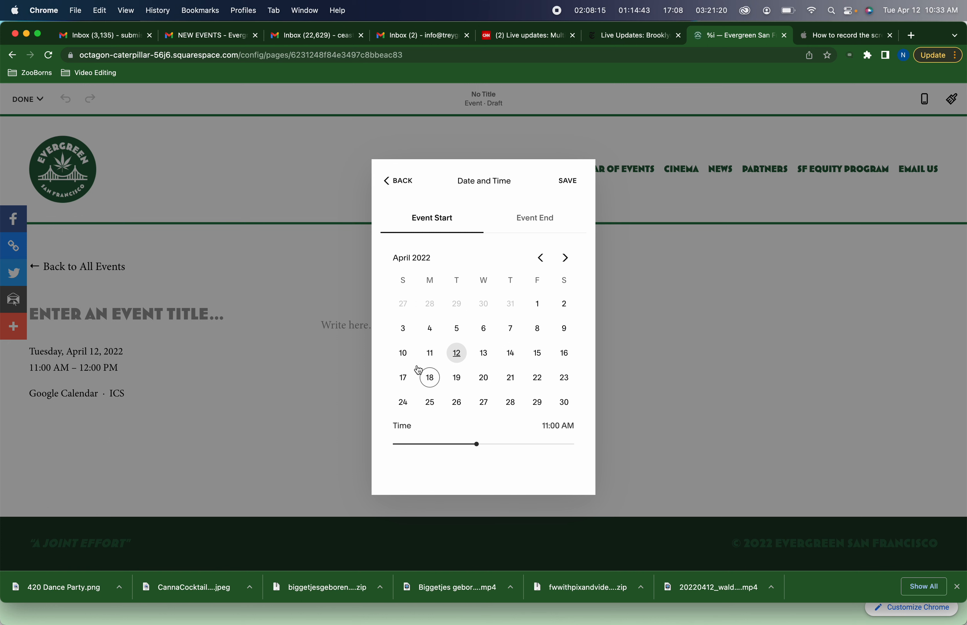
click(429, 377)
drag(477, 445, 551, 443)
click(523, 219)
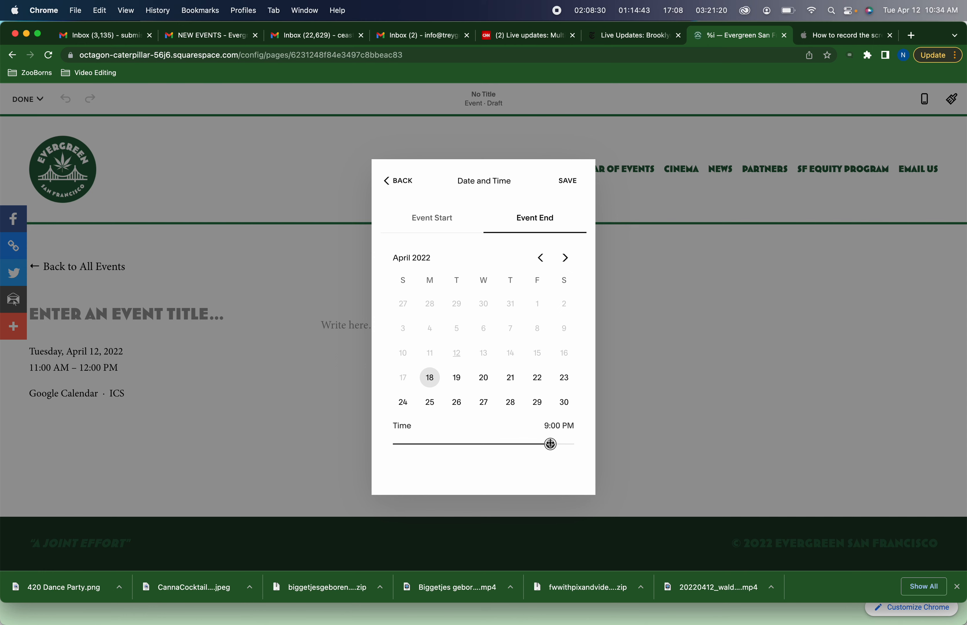
click(568, 181)
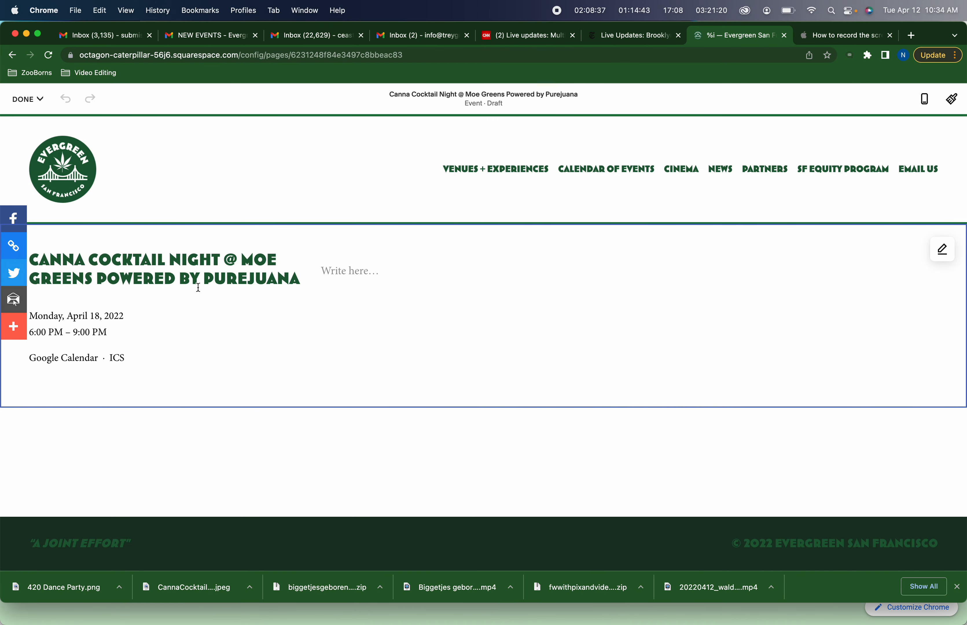
Step: Copy the Moe Greens and Purejuana description paragraph from the TextEdit notes into the event page's body text
click(387, 273)
key(super+Tab)
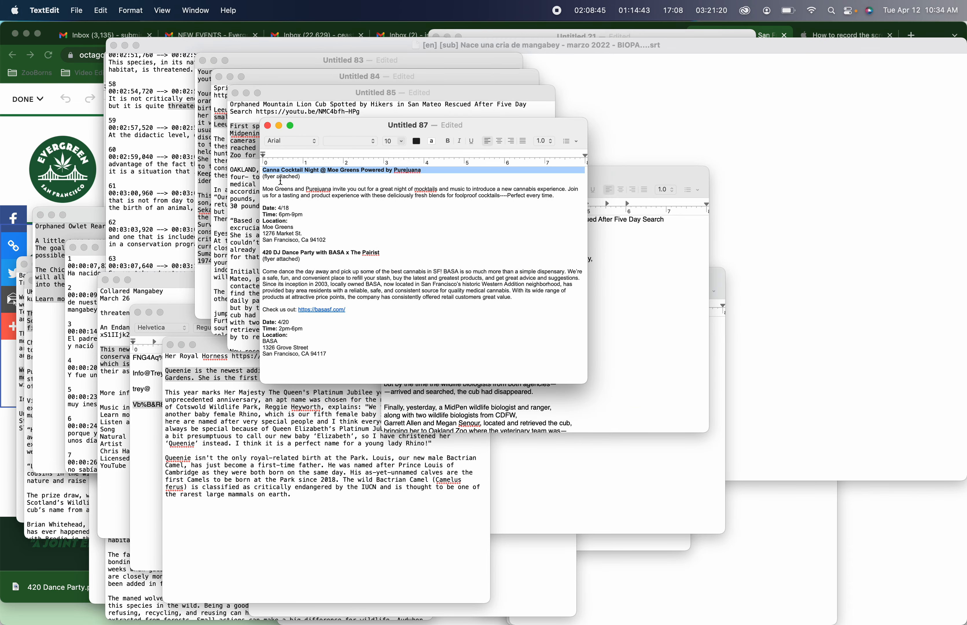
triple_click(278, 190)
key(super+Tab)
key(super+v)
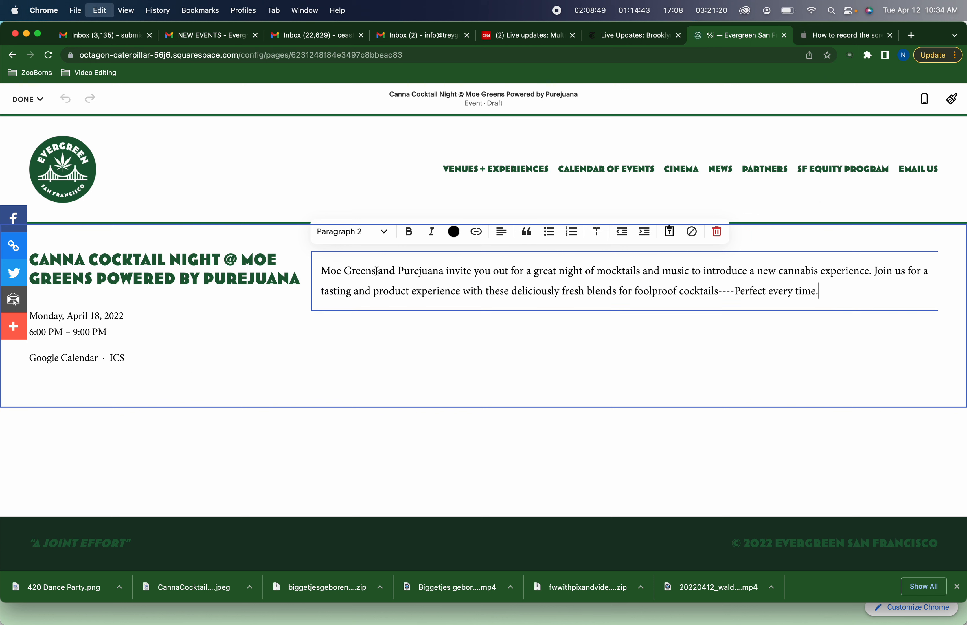
click(408, 352)
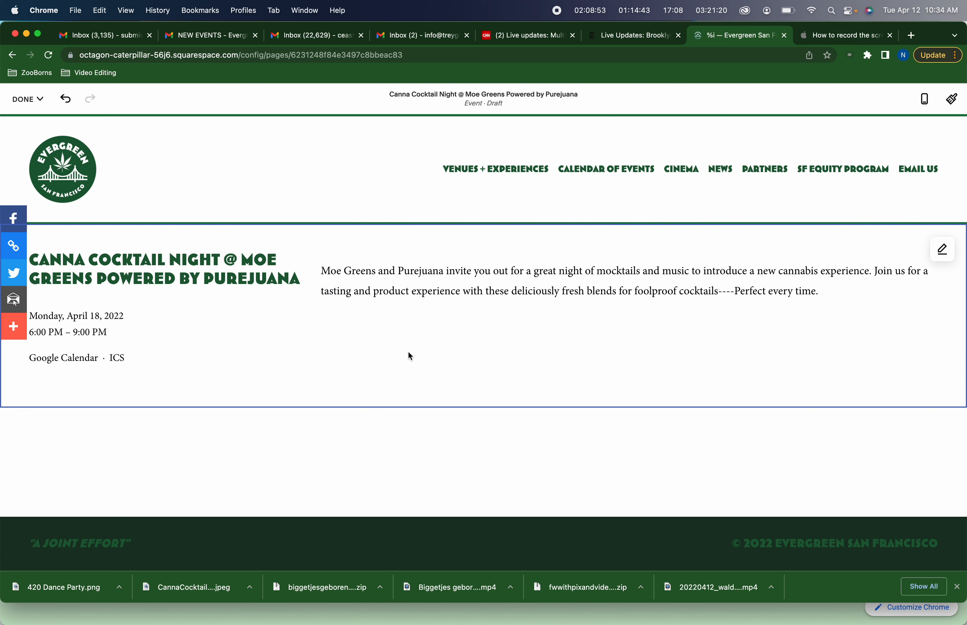
mouse_move(335, 263)
click(630, 254)
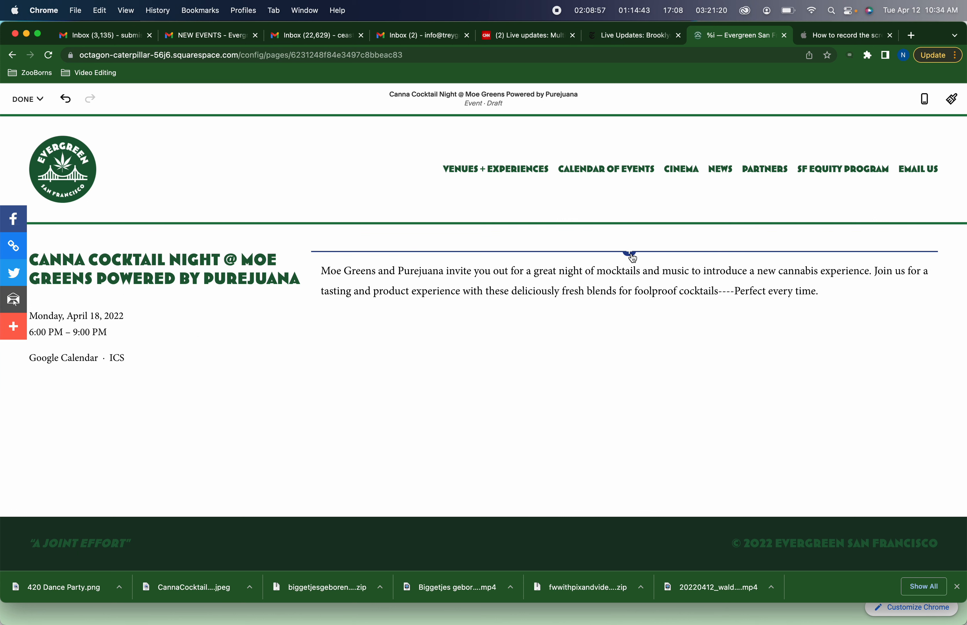
click(631, 255)
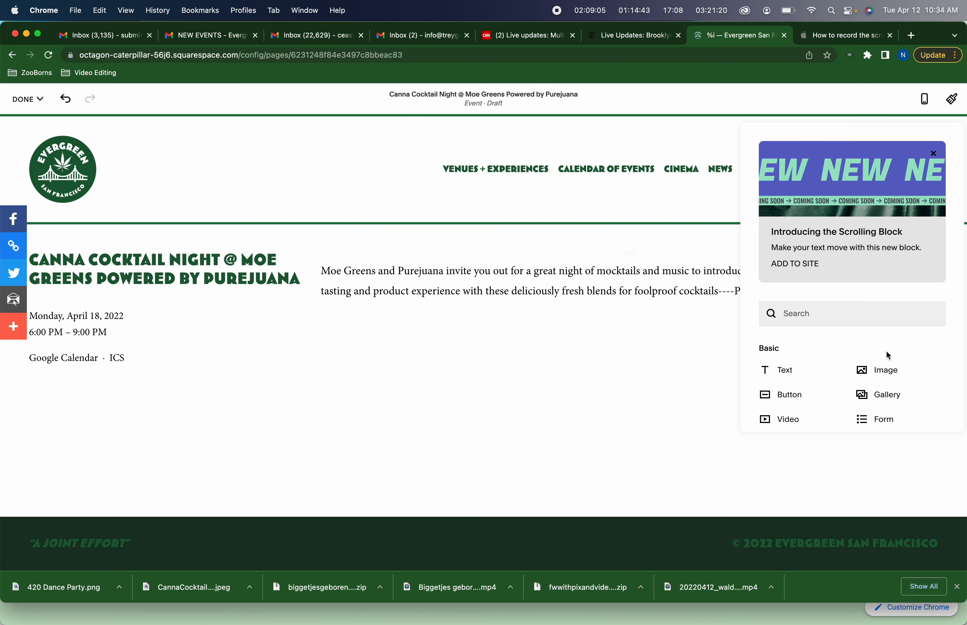
click(869, 376)
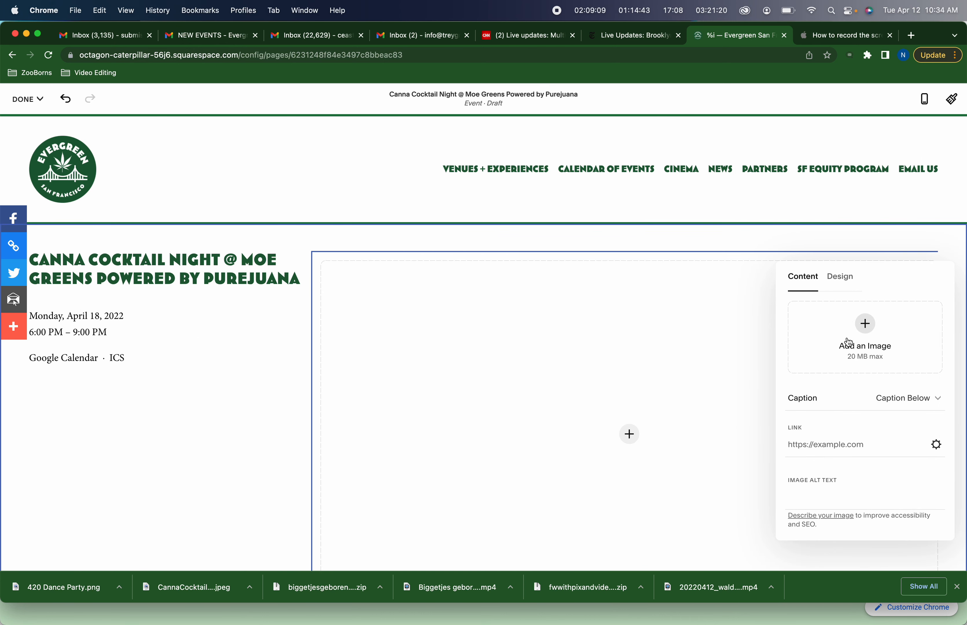
click(212, 378)
scroll(584, 394, down, 5)
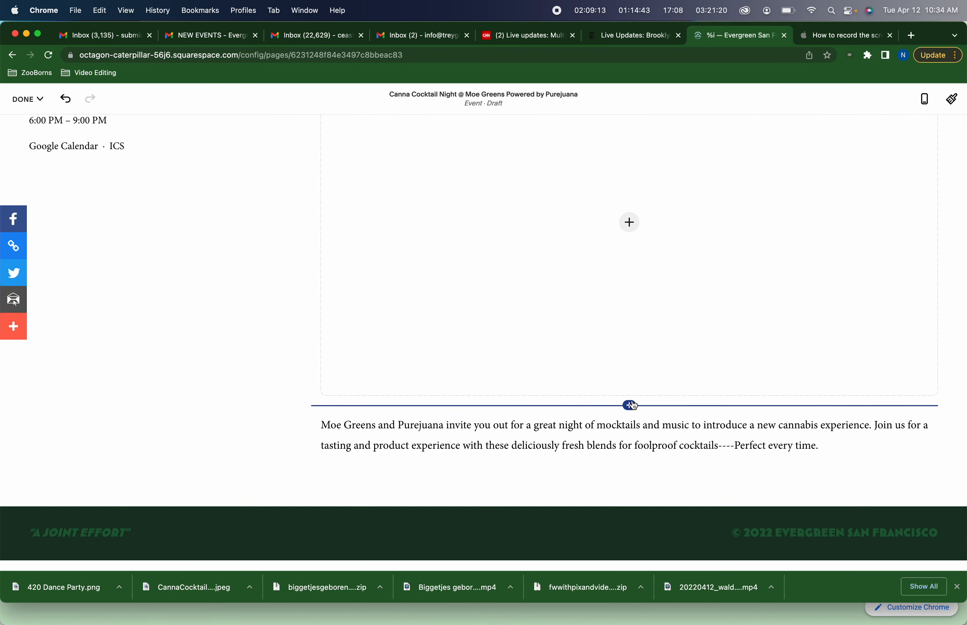
scroll(480, 334, up, 5)
click(26, 99)
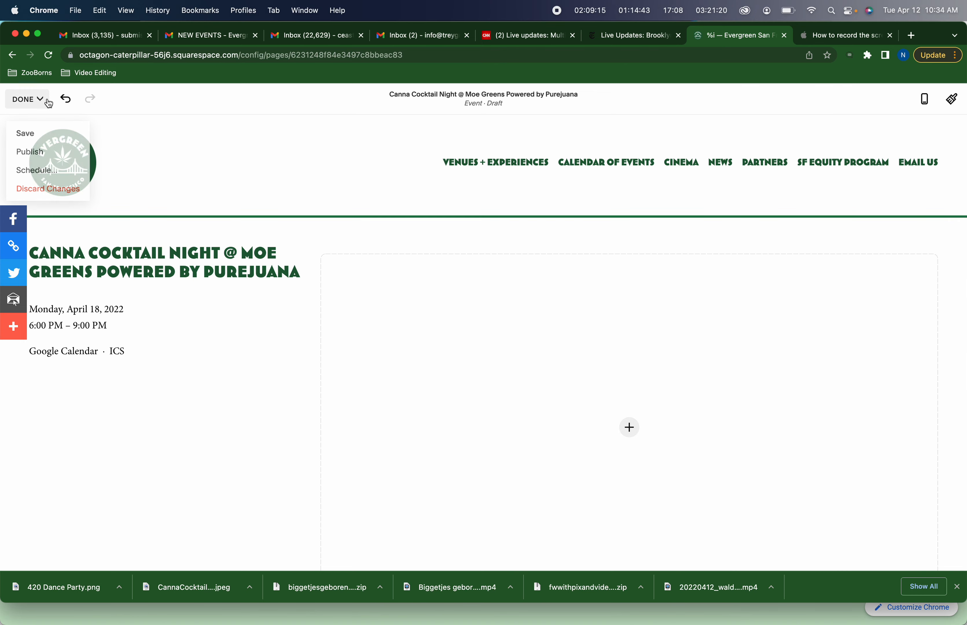
click(66, 99)
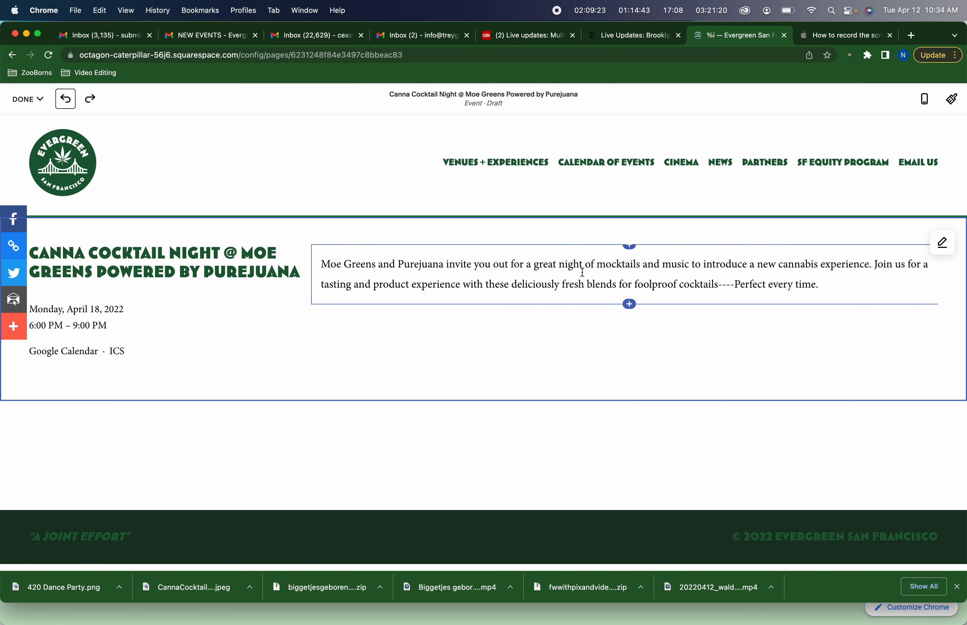
Step: Insert an image block above the event description
click(637, 247)
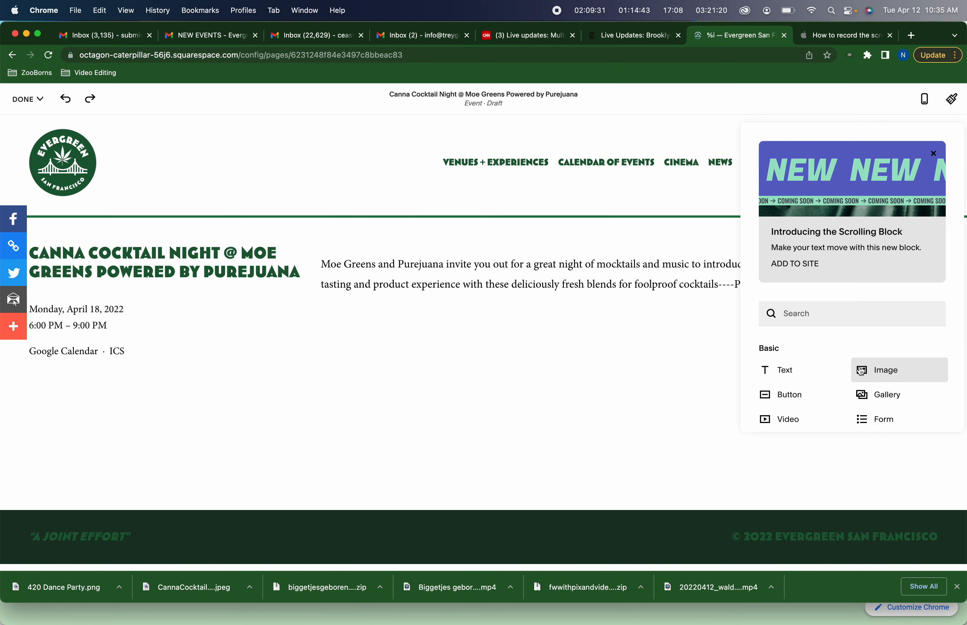
scroll(869, 390, down, 3)
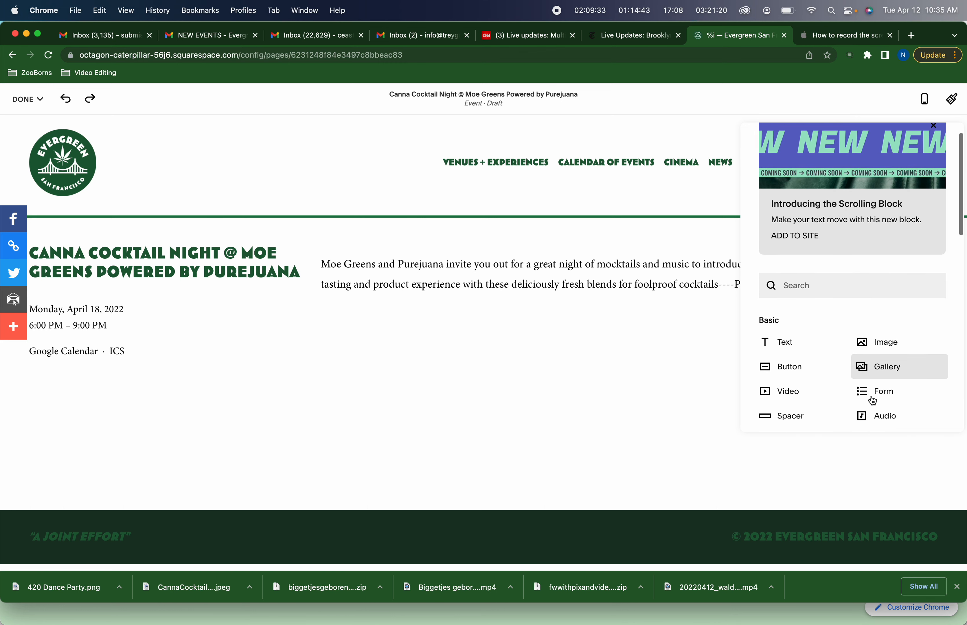
click(879, 341)
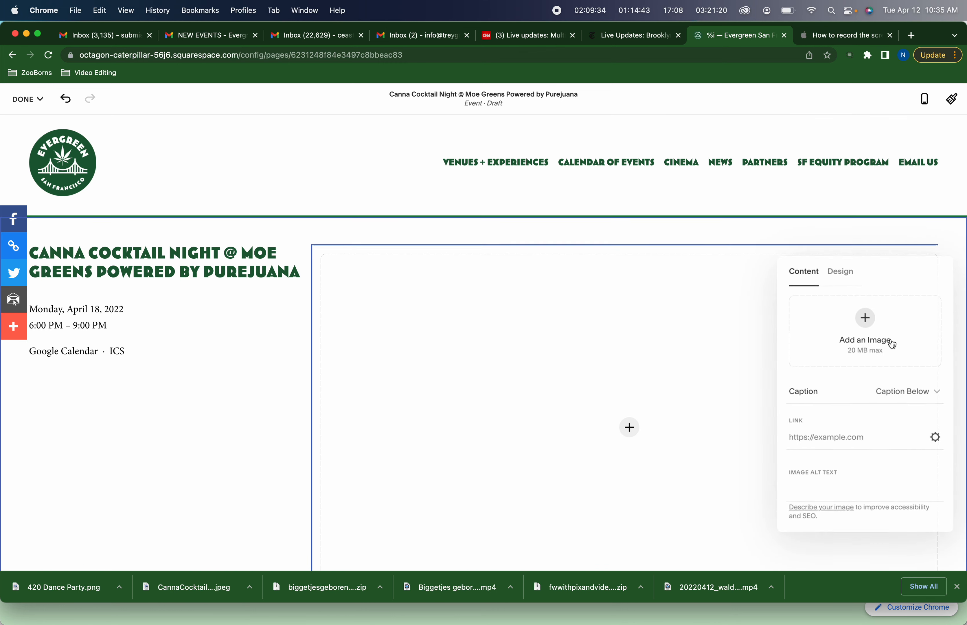
Step: Upload CannaCocktail Night Moes.jpeg from the Calendar folder into the image block
click(869, 321)
click(858, 337)
click(559, 90)
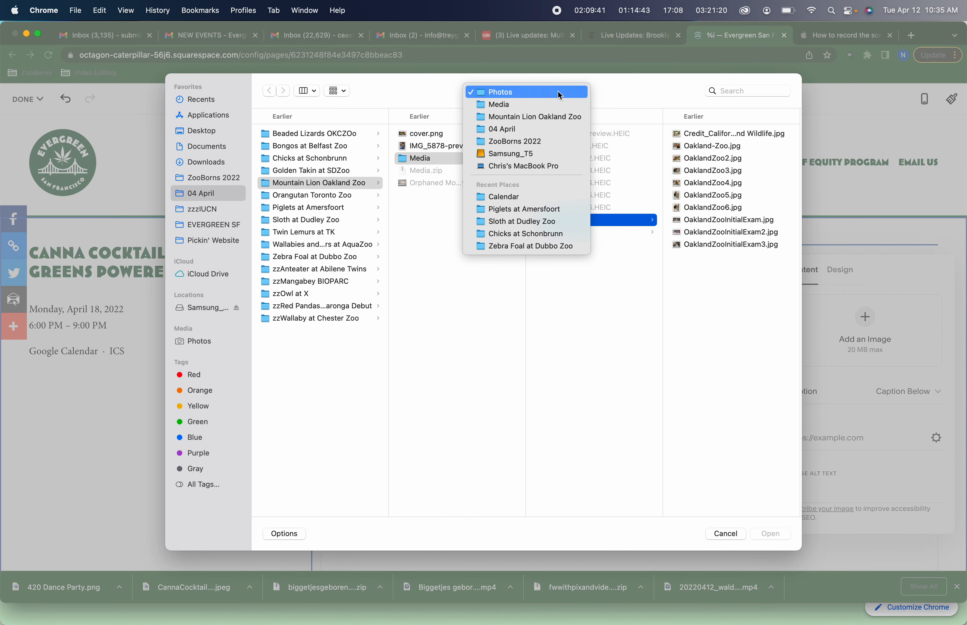
click(501, 197)
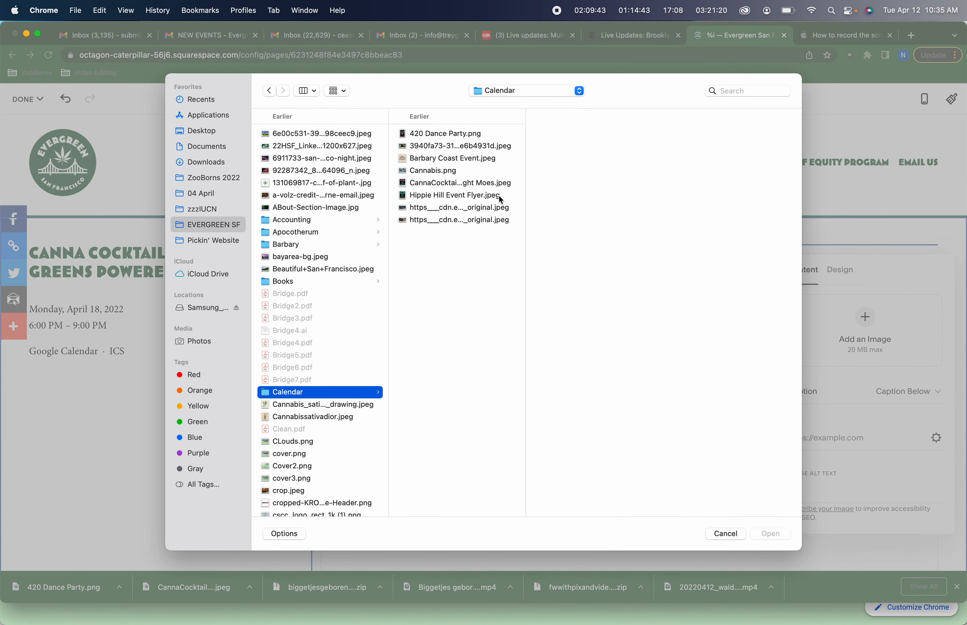
key(Right)
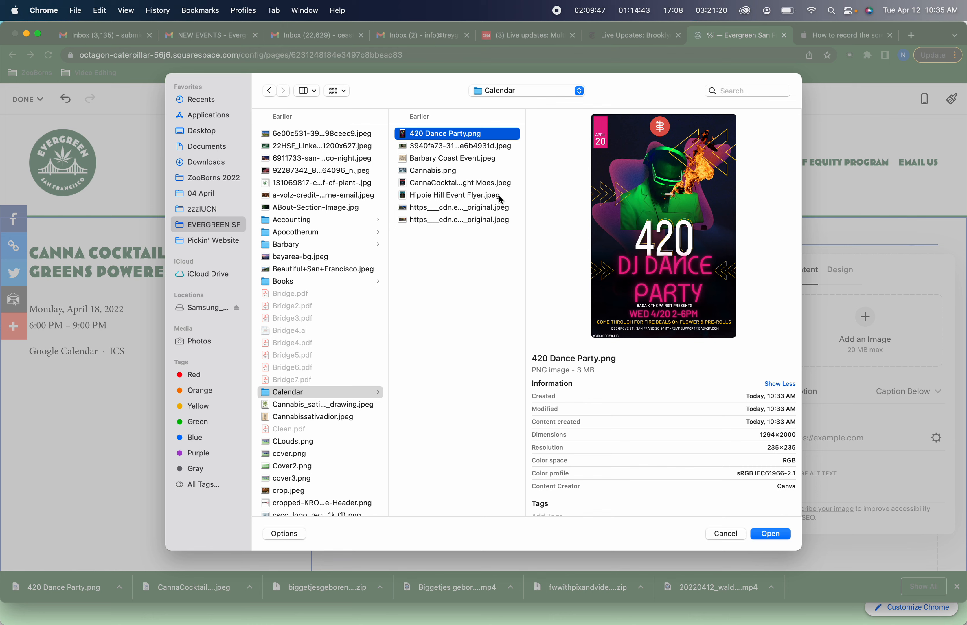
key(Down)
key(Down)
key(Down)
key(Down)
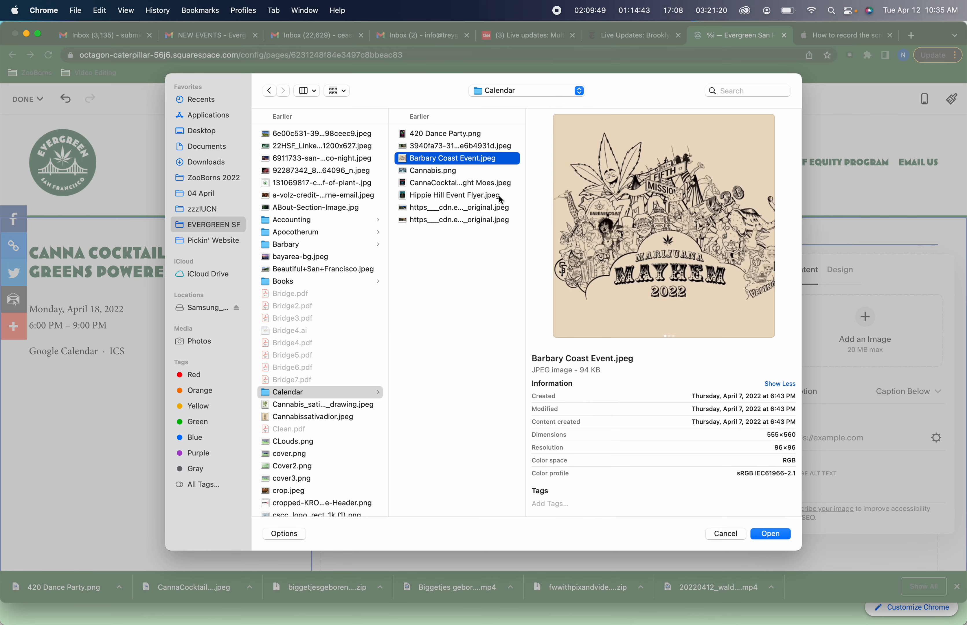
key(super+Tab)
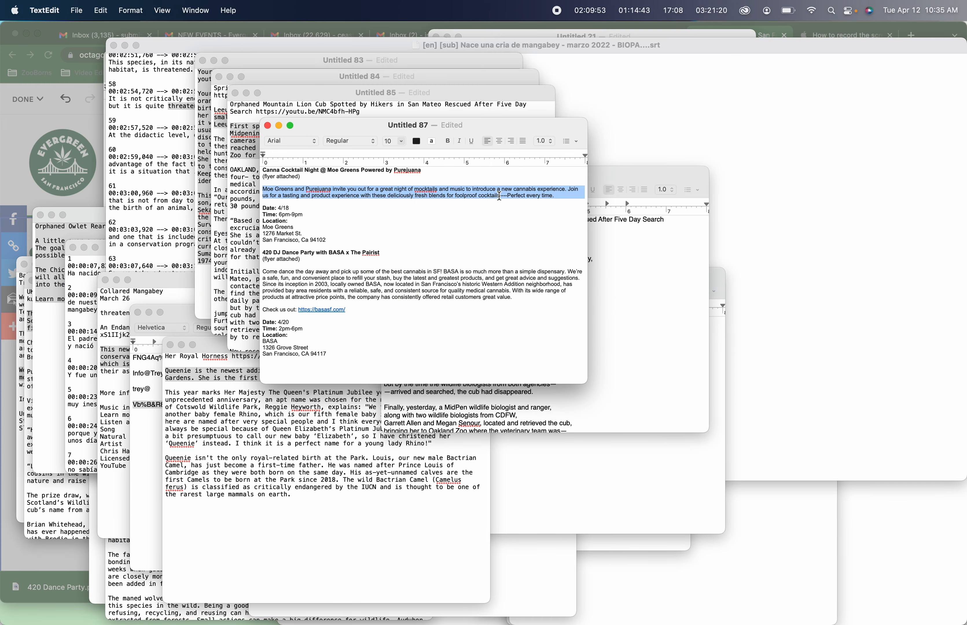
key(super+Tab)
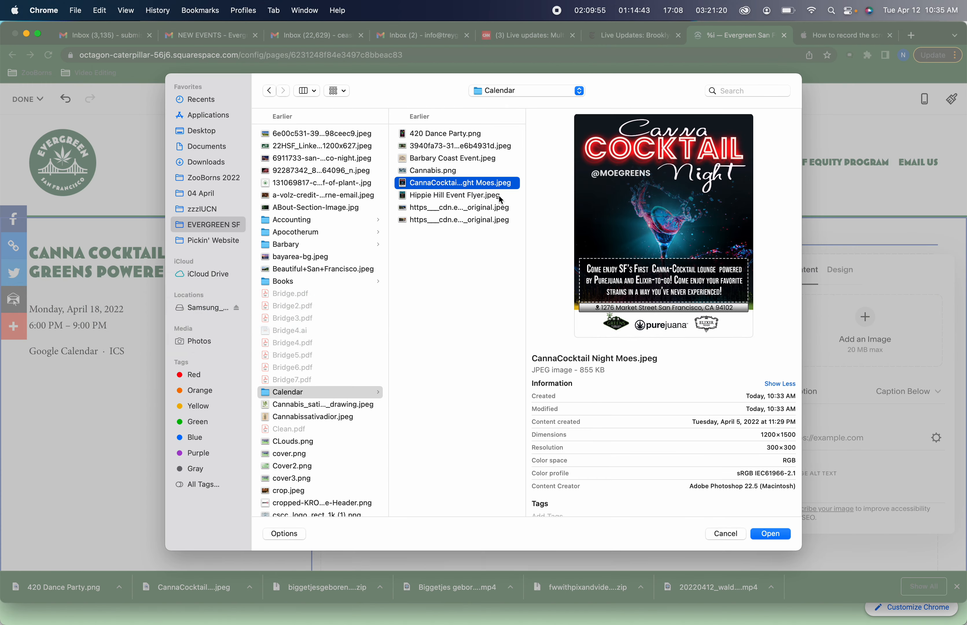
key(space)
key(space)
key(Return)
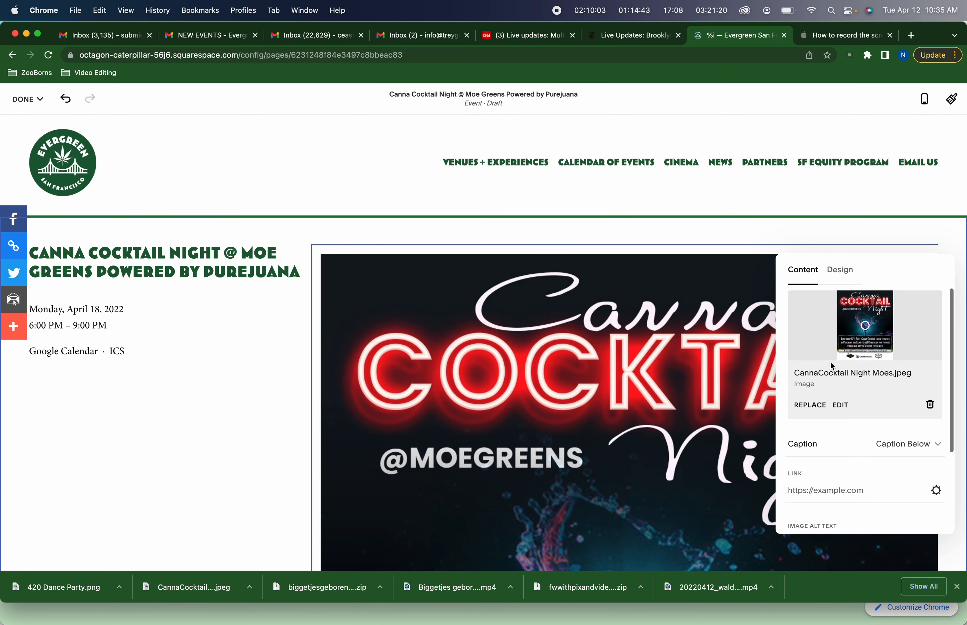
Step: Review the flyer image's content and design settings, and examine the flyer as placed on the event page
scroll(831, 365, down, 5)
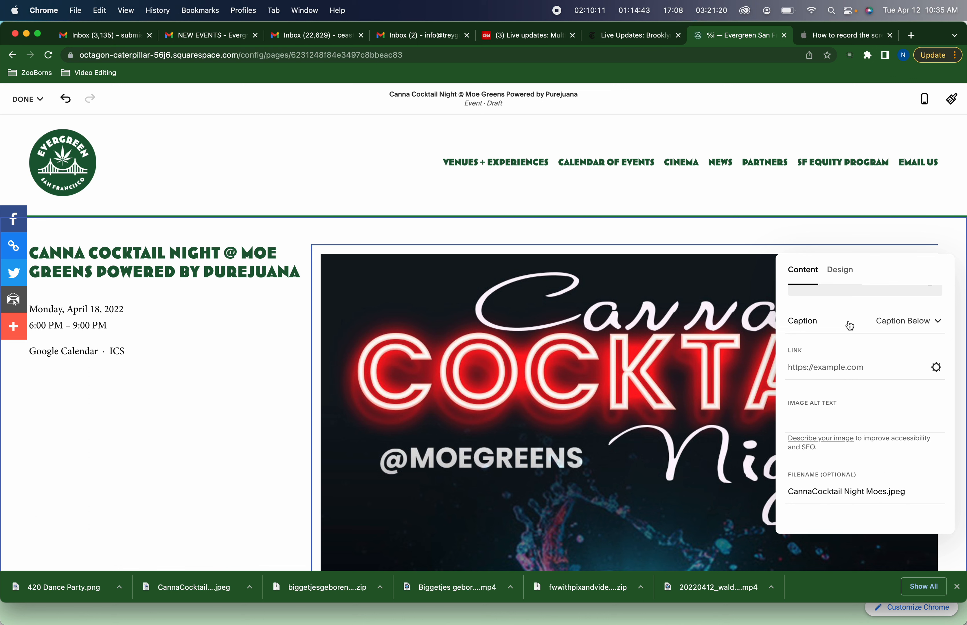
scroll(848, 323, up, 5)
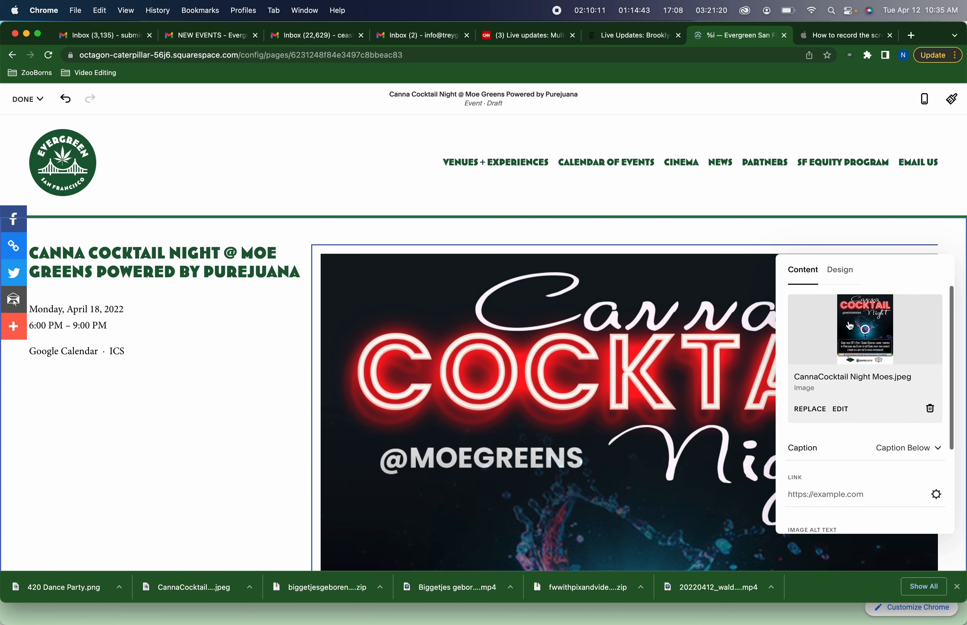
click(840, 277)
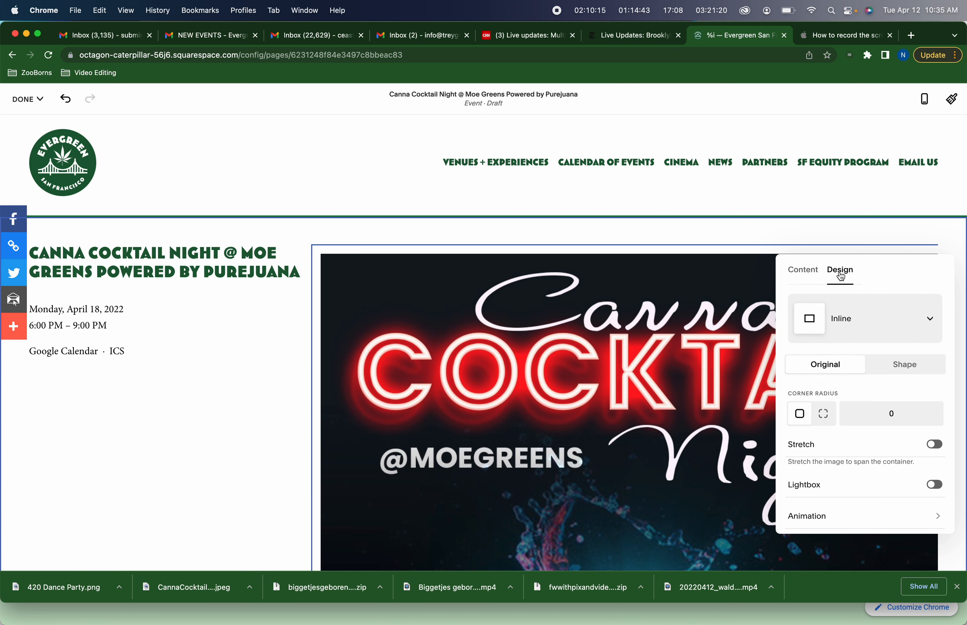
click(806, 272)
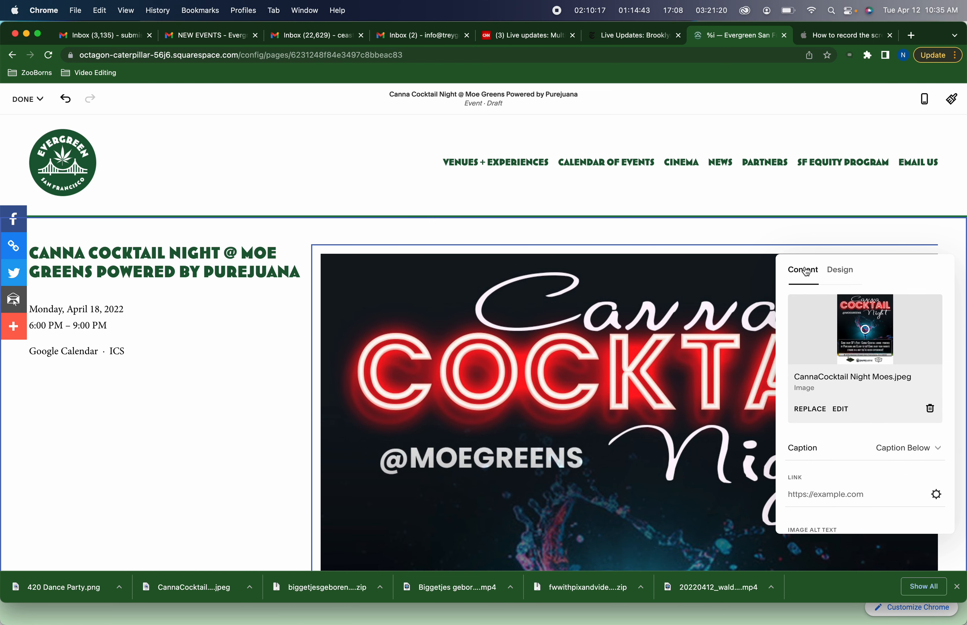
click(267, 430)
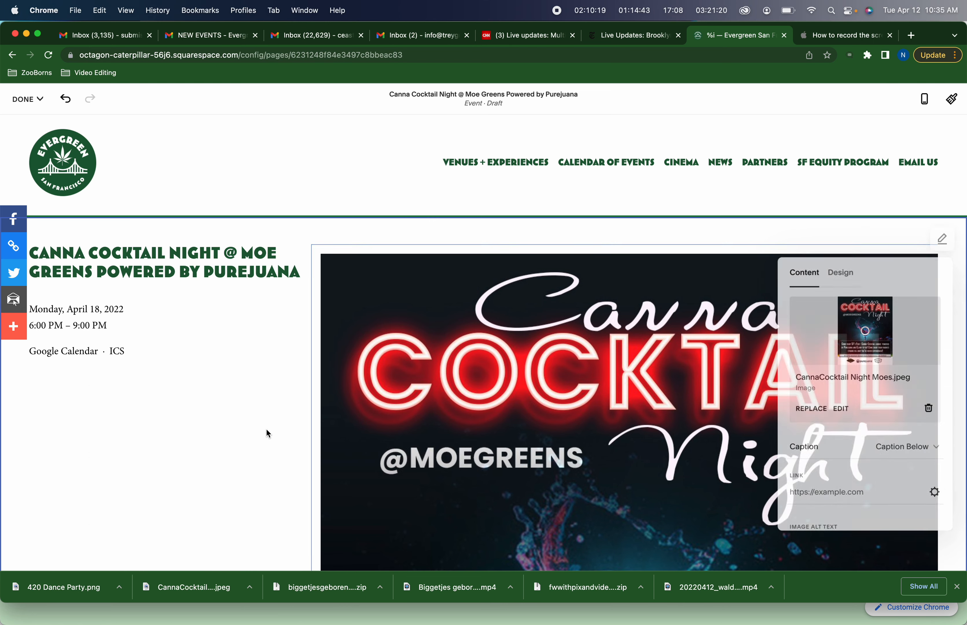
scroll(266, 429, down, 10)
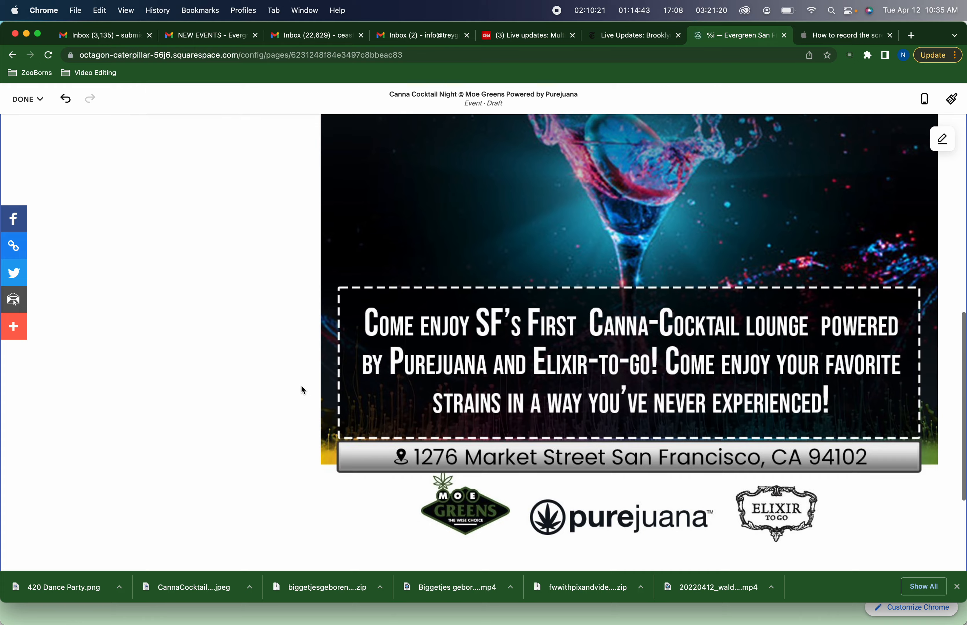
scroll(285, 406, down, 5)
drag(323, 338, 320, 459)
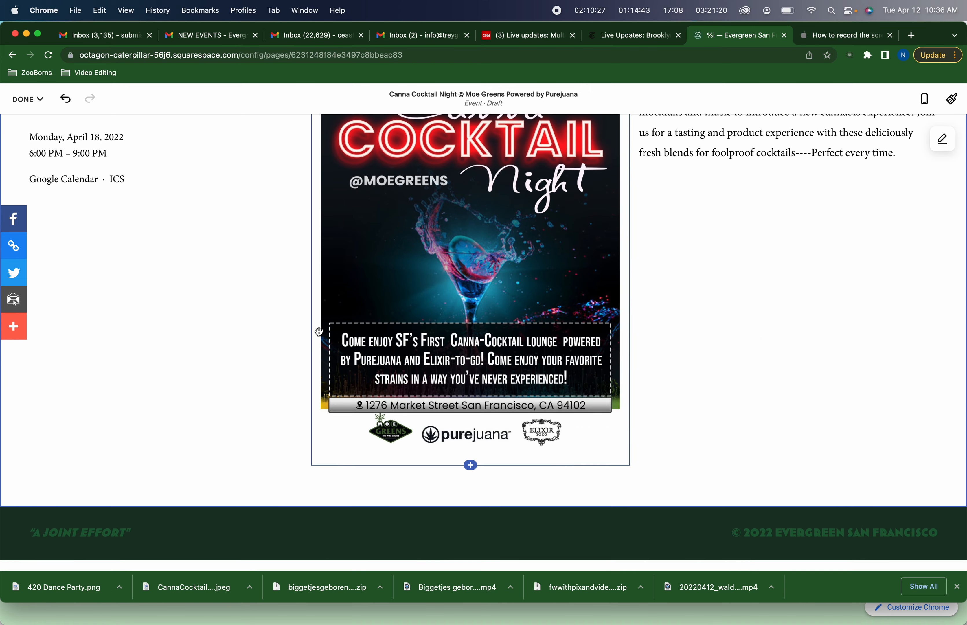
scroll(321, 447, up, 5)
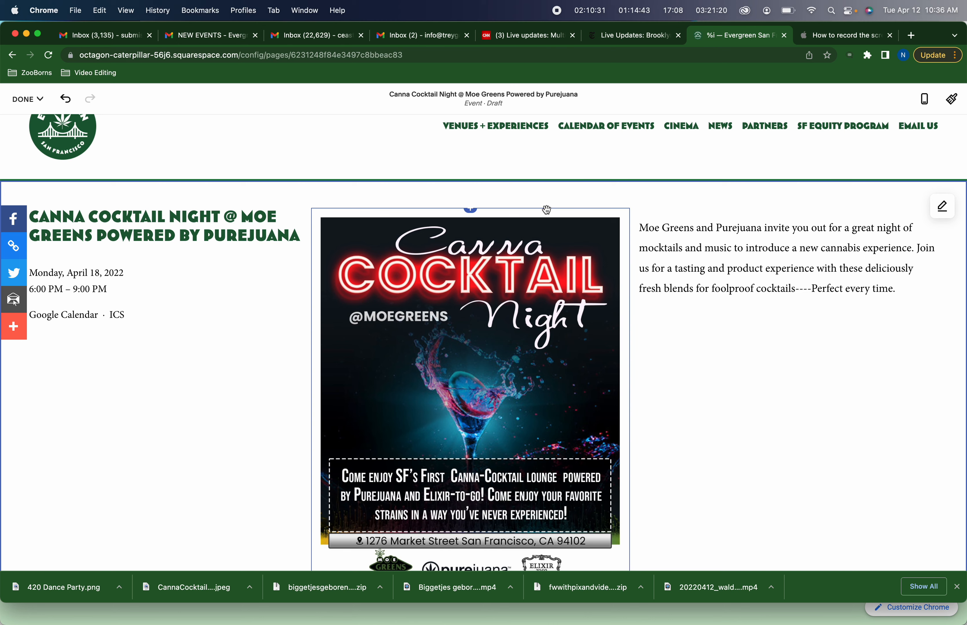
click(67, 100)
Step: Move the flyer image block into its own column between the event details and the description text
scroll(343, 367, down, 10)
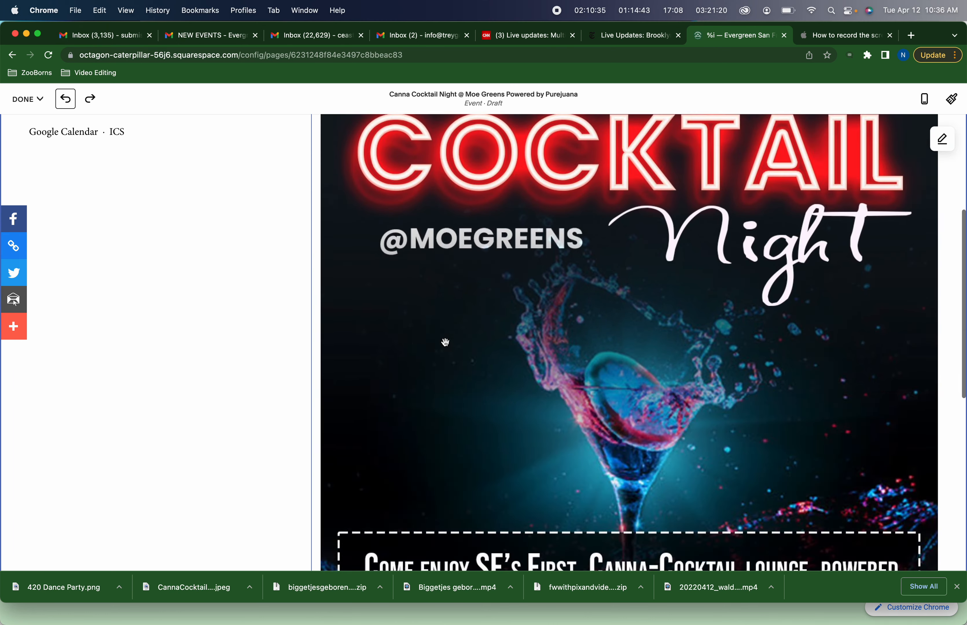
drag(347, 370, 329, 426)
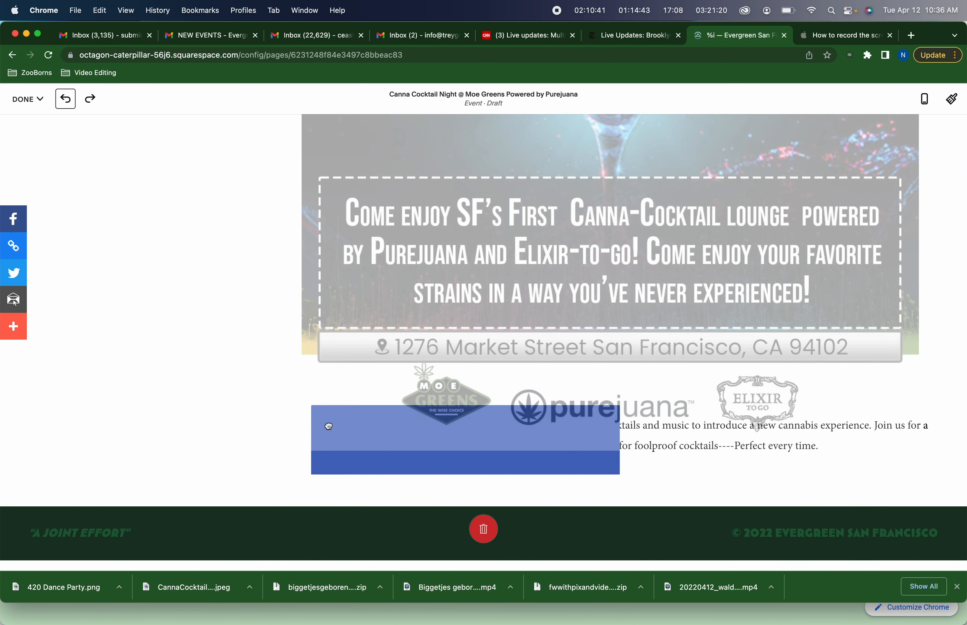
drag(329, 426, 329, 436)
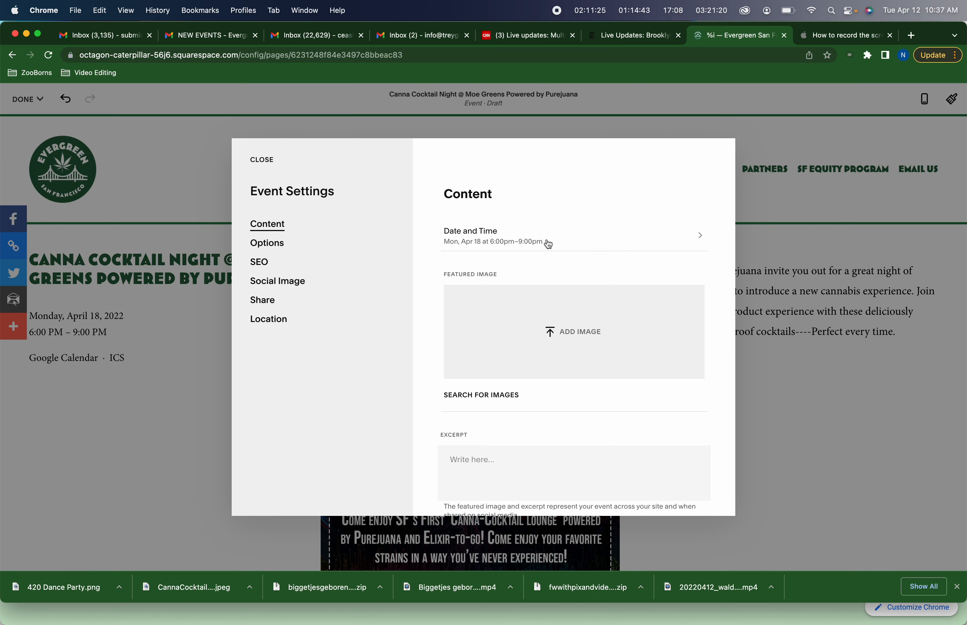
Step: Add CannaCocktail Night Moes.jpeg from the Calendar folder as the event's featured image
click(585, 332)
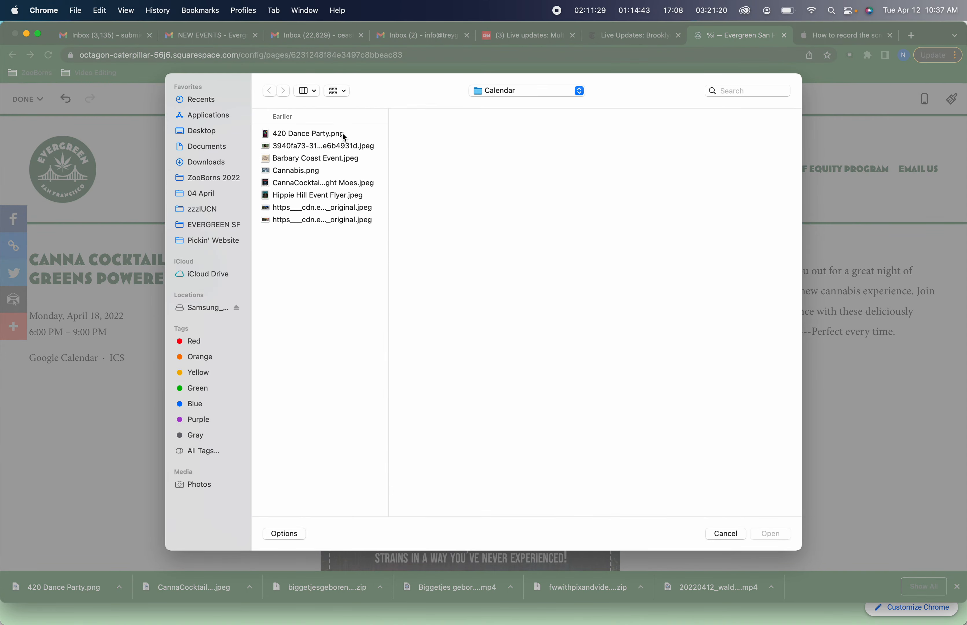
click(343, 135)
key(Down)
key(Down)
key(Down)
key(Down)
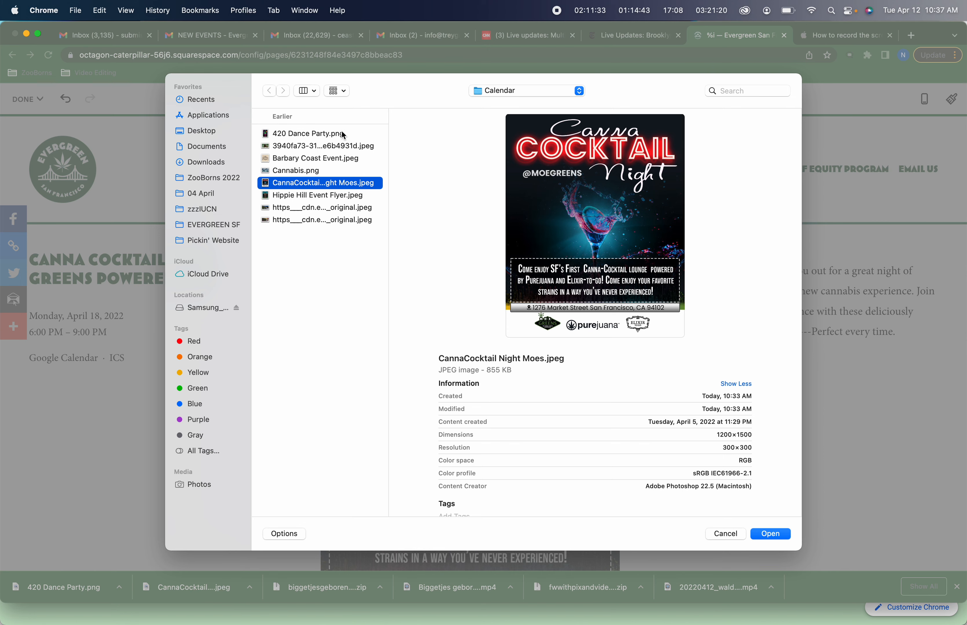
key(Return)
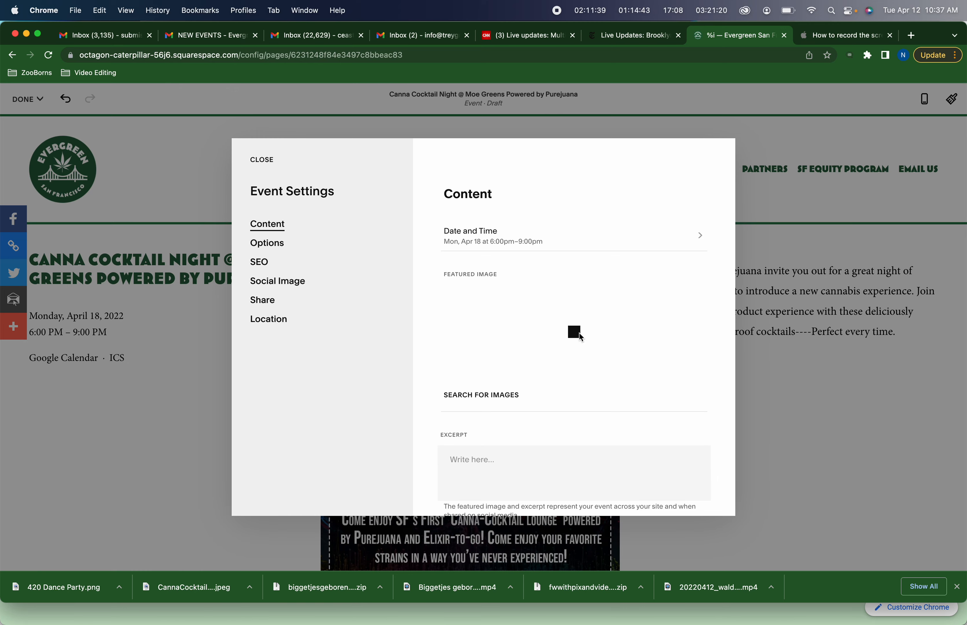
Step: Fill the event's excerpt with the Moe Greens and Purejuana description paragraph and start a new line below it
scroll(579, 333, down, 3)
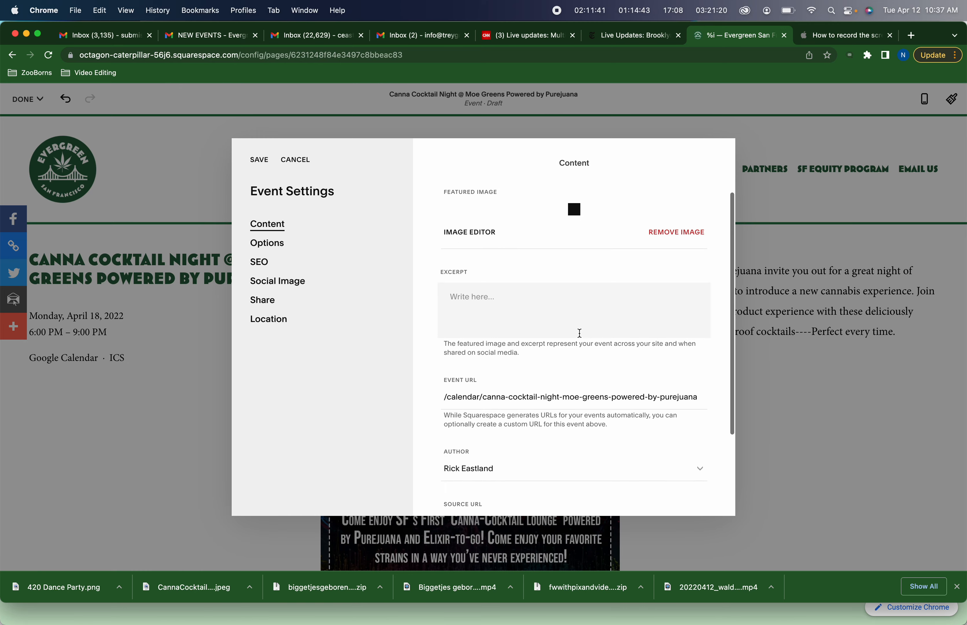
key(super+Tab)
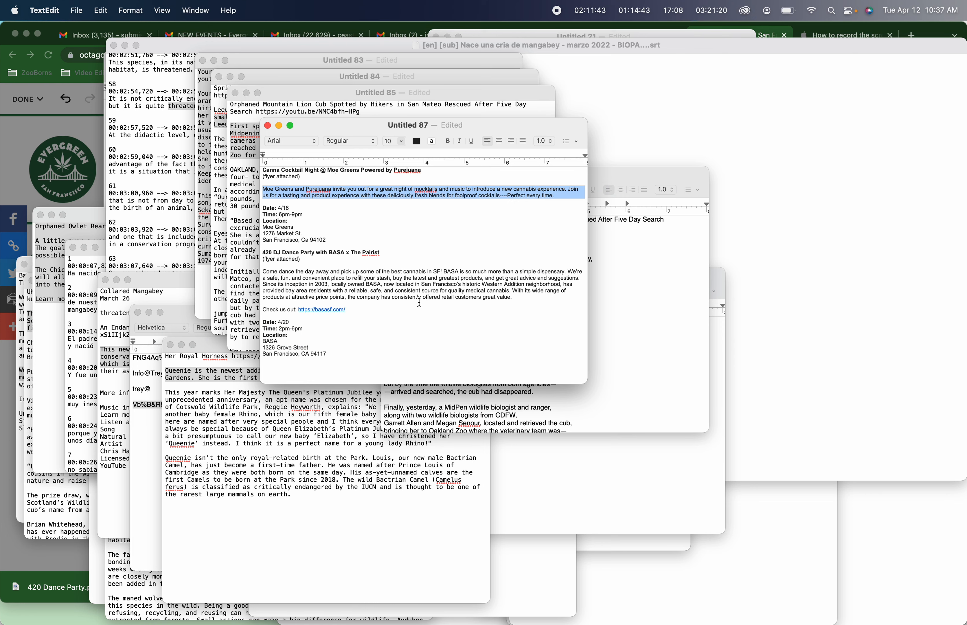
key(super+Tab)
click(512, 361)
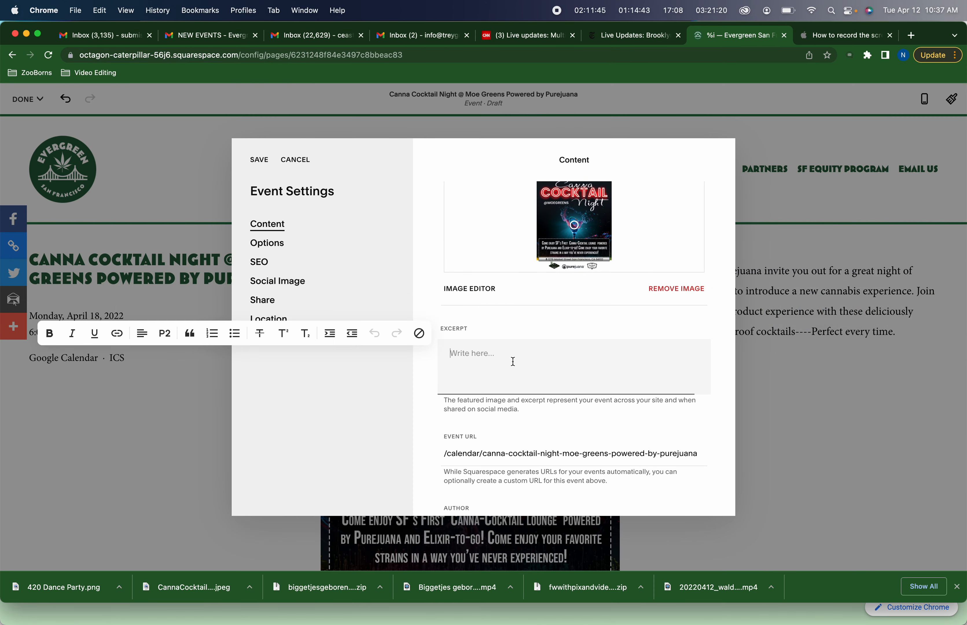
text(Moe Greens and Purejuana invite you out for a great night of mocktails and music to introduce a new cannabis experience. Join us for a tasting and product experience with these deliciously fresh blends for foolproof cocktails----Perfect every time.)
key(BackSpace)
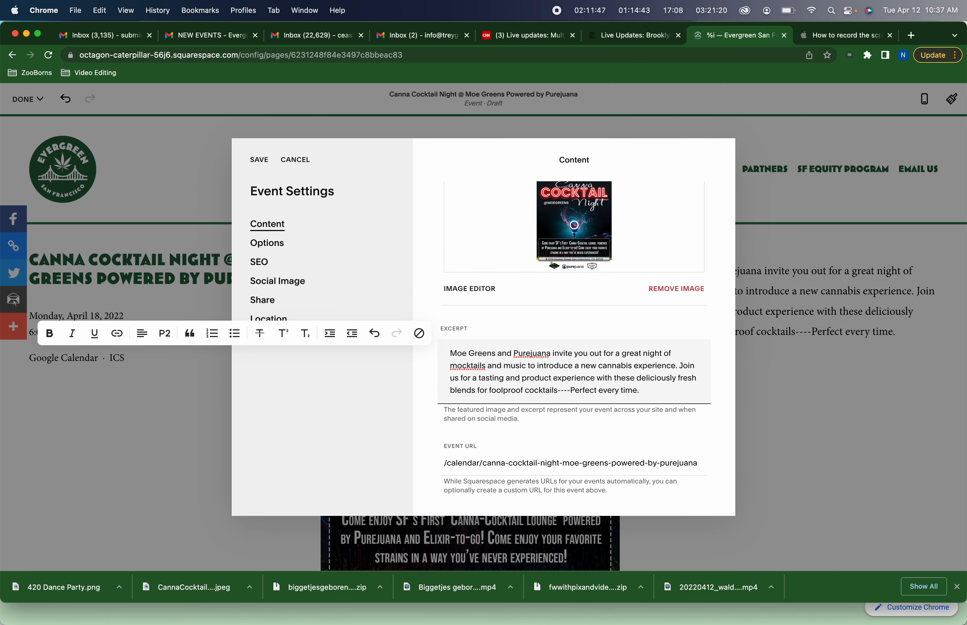
key(Return)
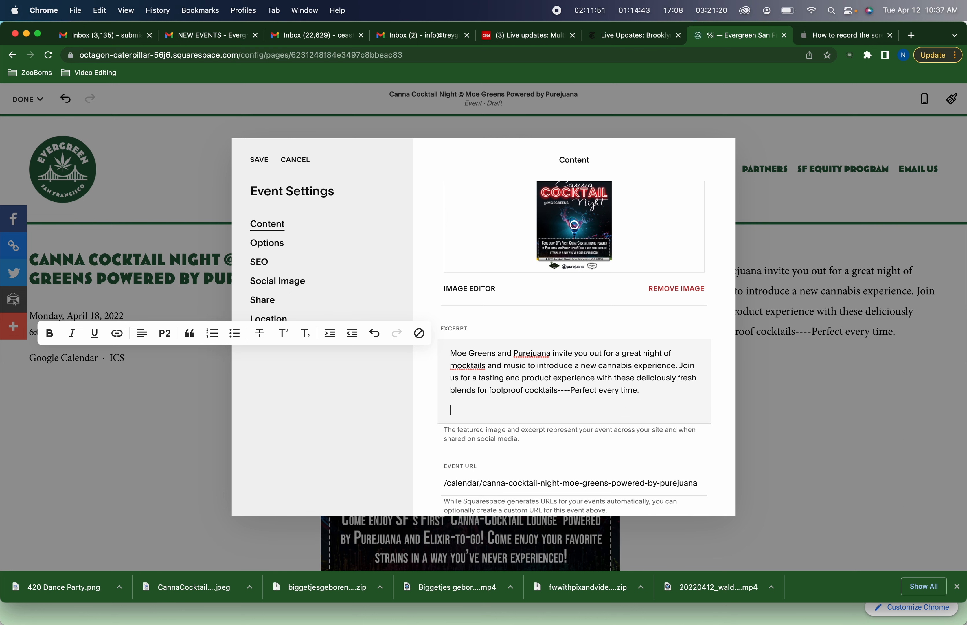
Step: Copy the title "Canna Cocktail Night @ Moe Greens Powered by Purejuana" from the TextEdit notes and search the web for it in a new Chrome tab
key(super+Tab)
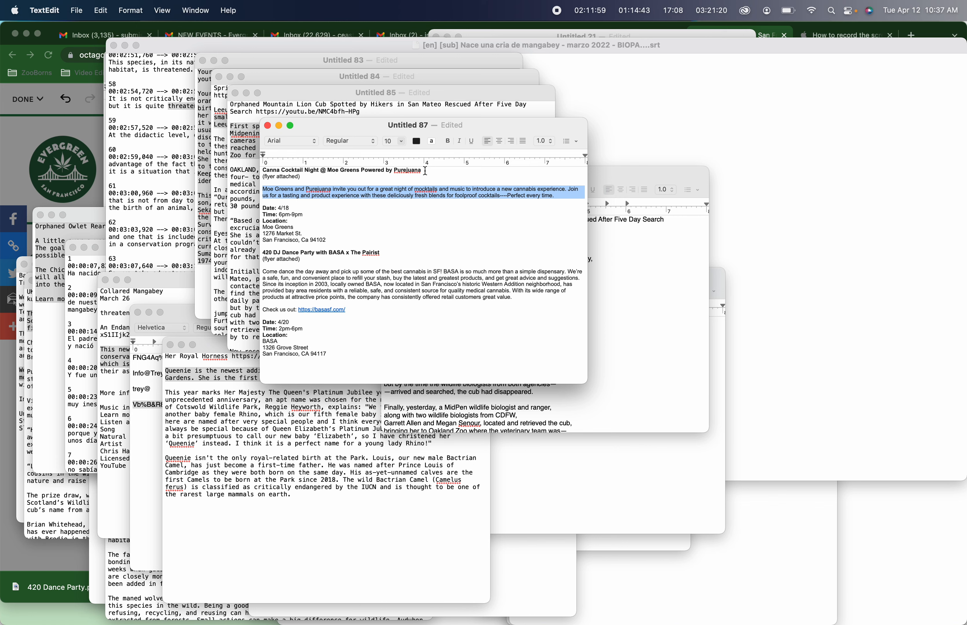
drag(424, 171, 262, 168)
key(super+c)
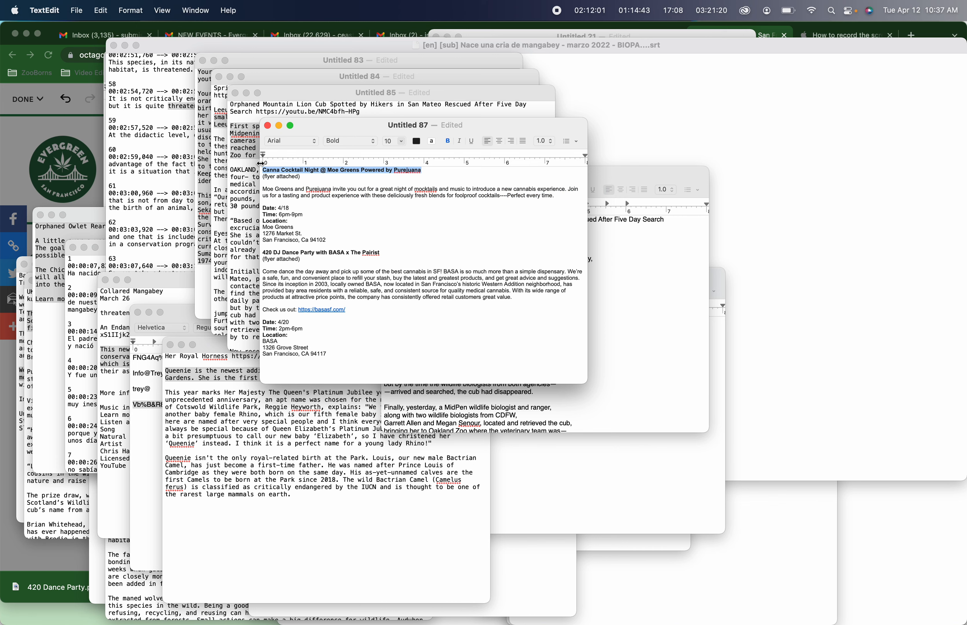
key(super+Tab)
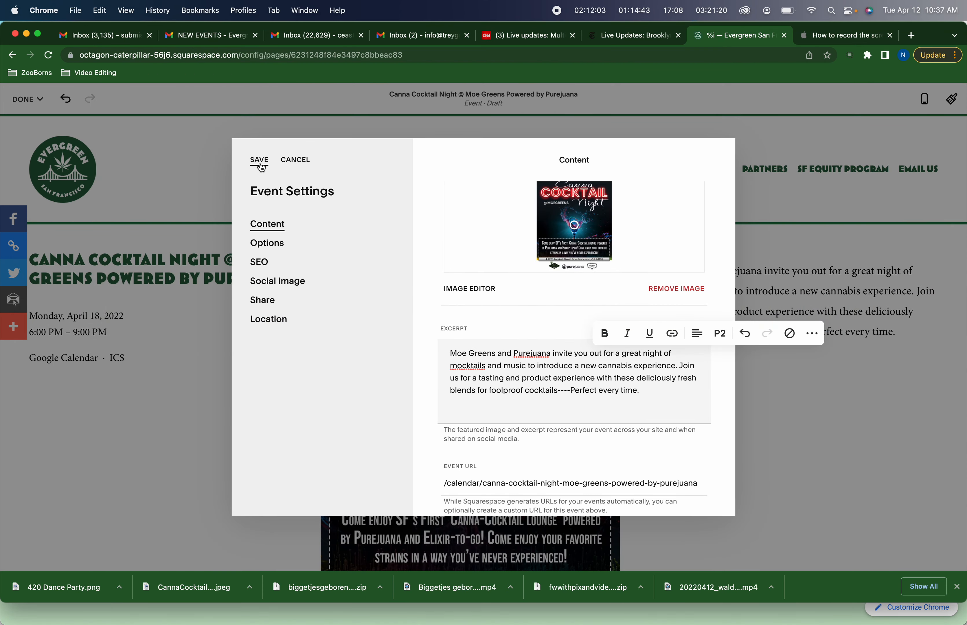
key(super+t)
key(super+v)
key(Return)
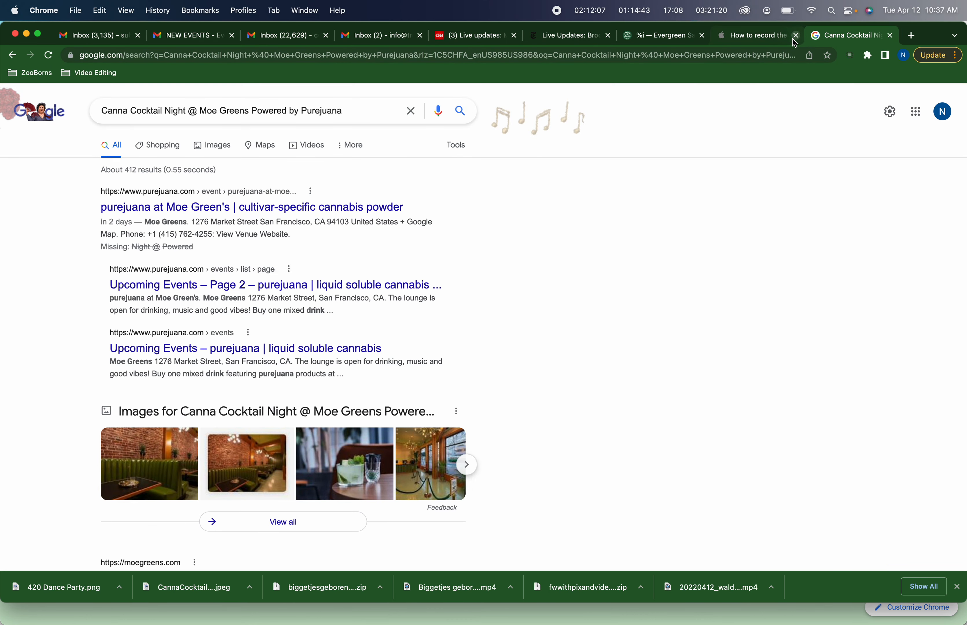
Step: Open the purejuana at Moe Green's event page, pass its age check, and copy its web address into the event excerpt below the description
click(229, 207)
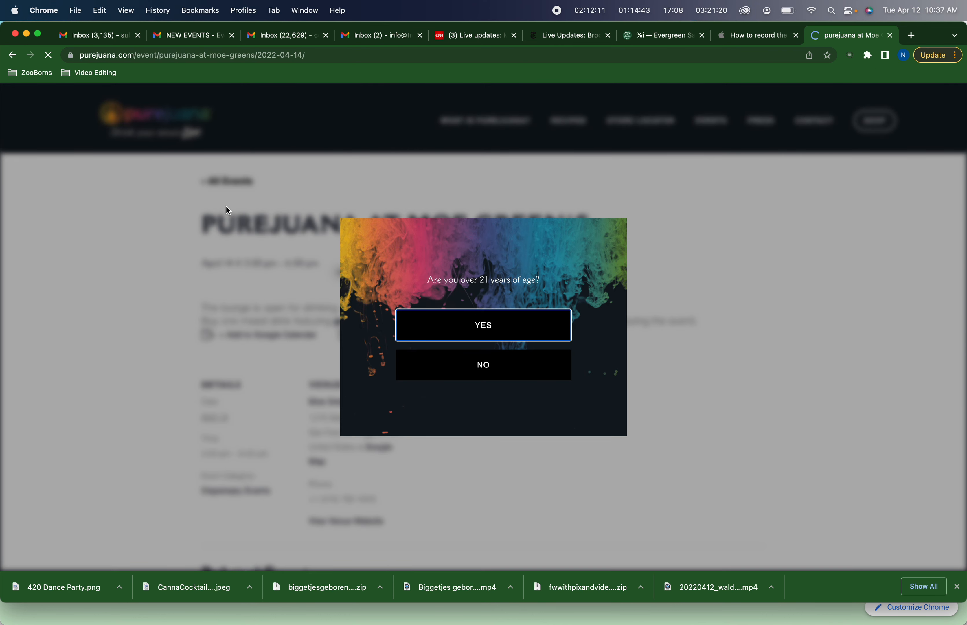
click(480, 335)
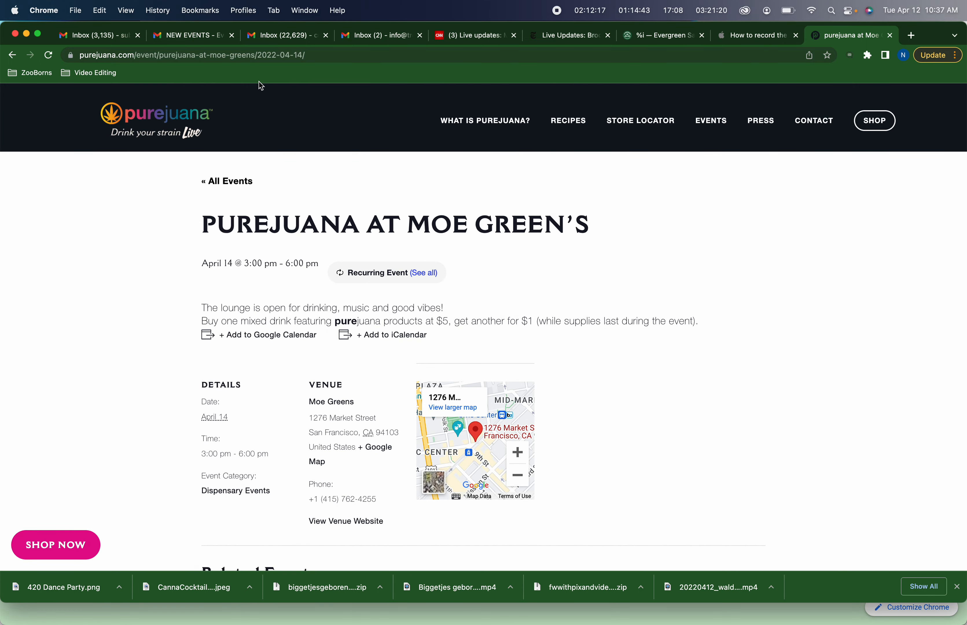
click(250, 59)
key(super+c)
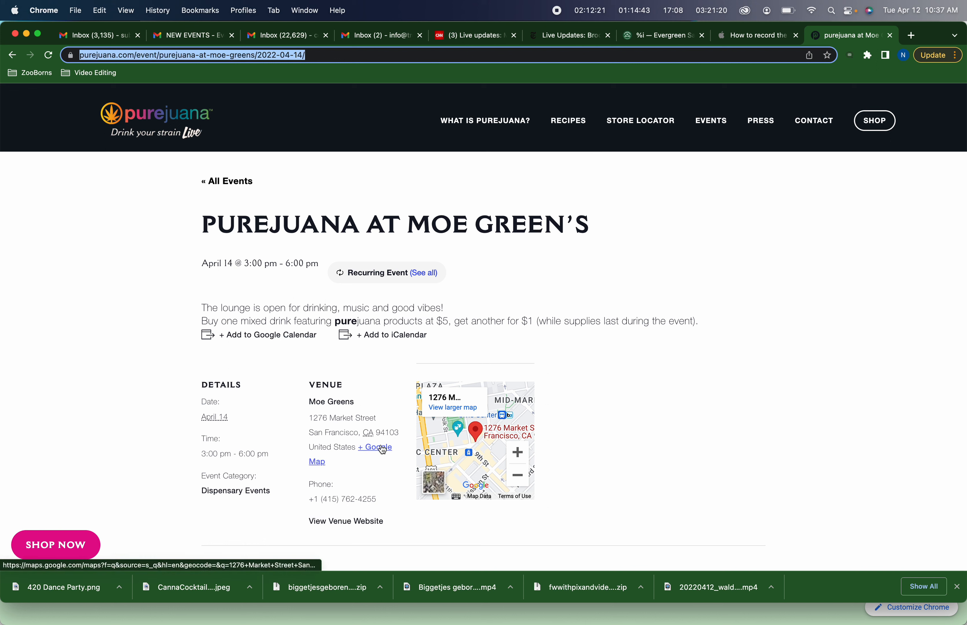
click(678, 39)
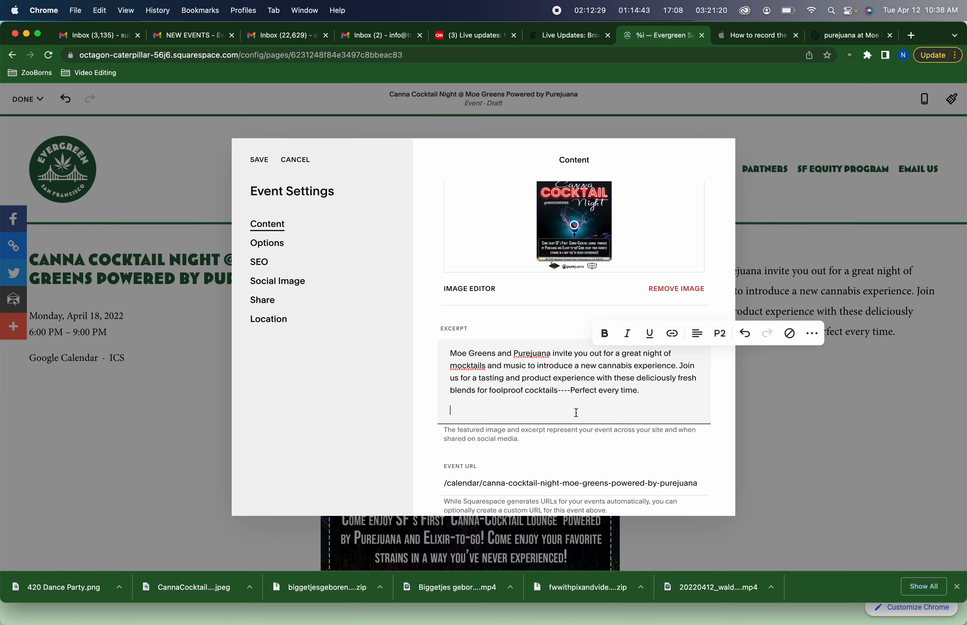
key(super+v)
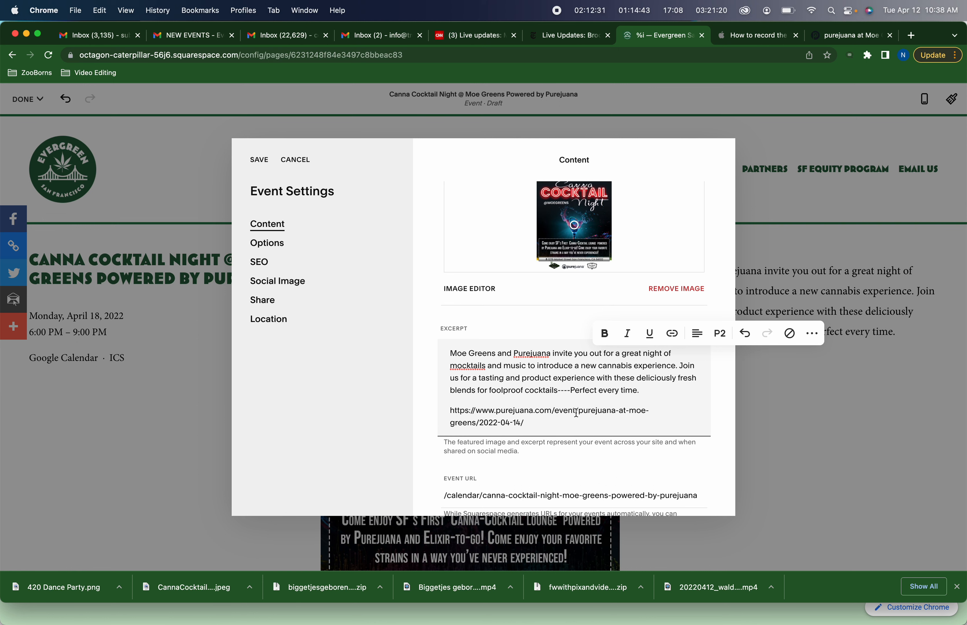
drag(524, 423, 447, 414)
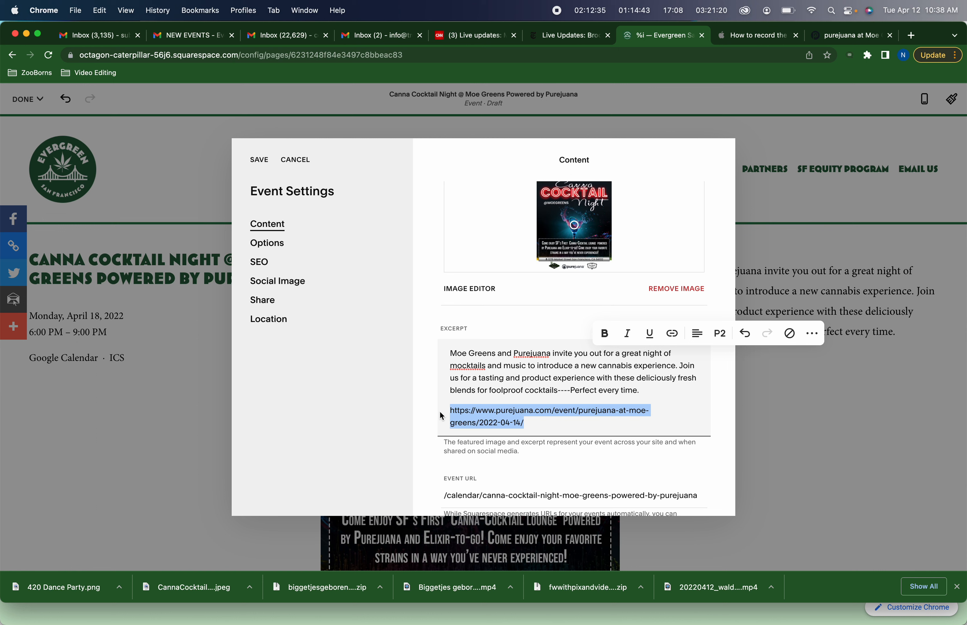
click(673, 335)
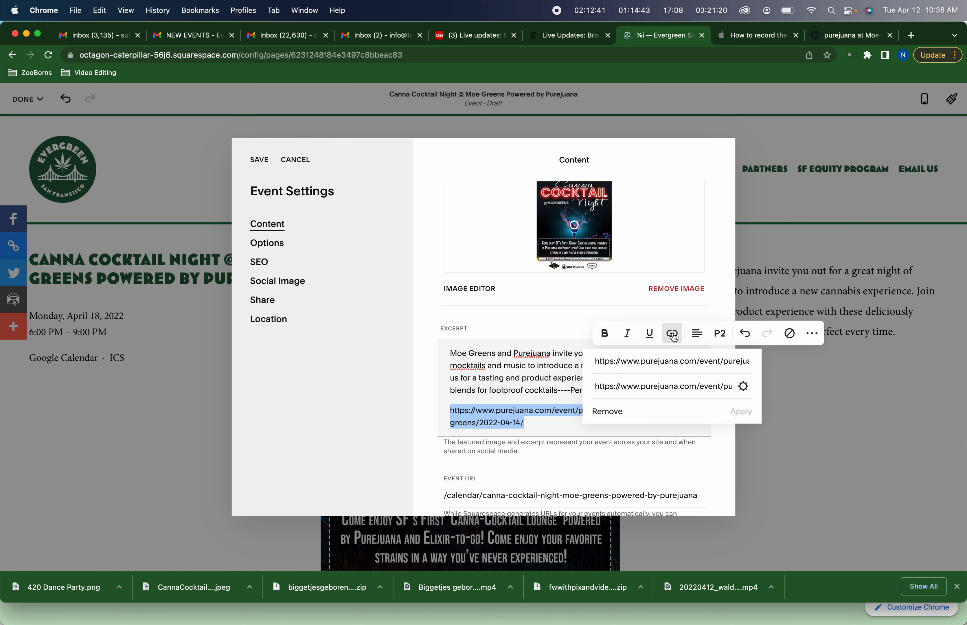
click(619, 361)
triple_click(619, 361)
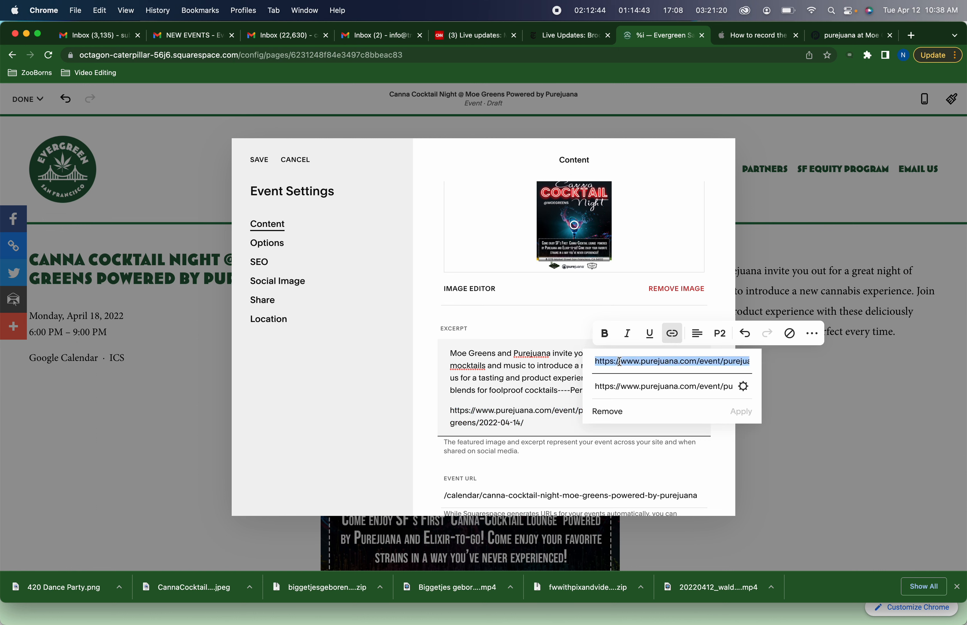
triple_click(641, 390)
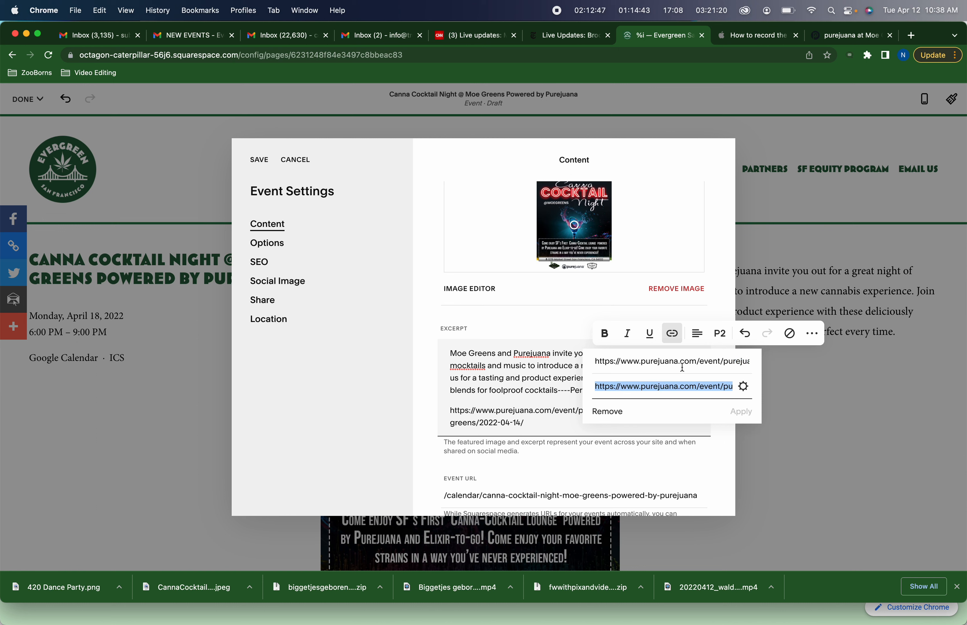
click(700, 363)
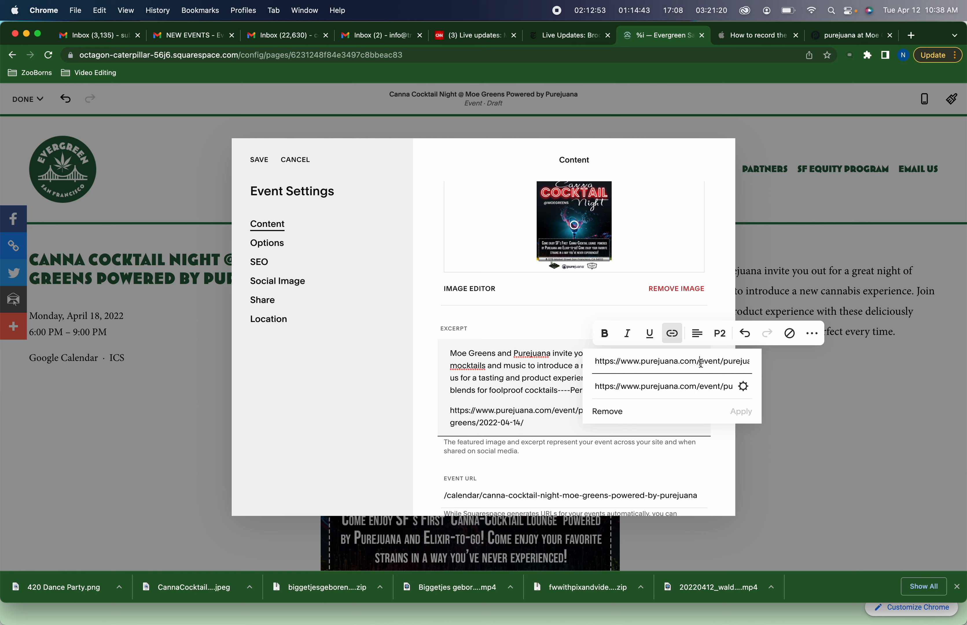
key(super+a)
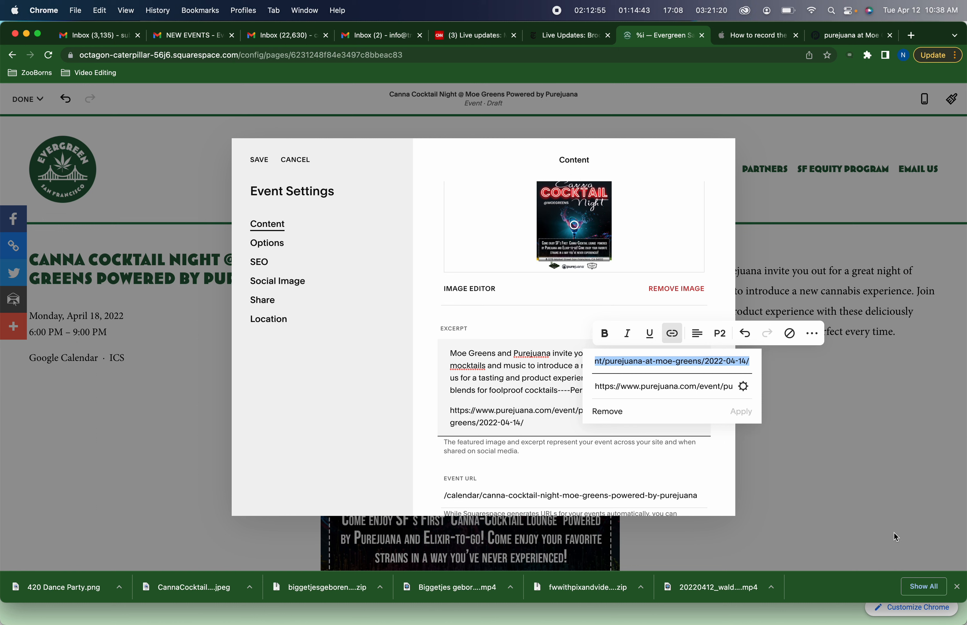
text(https://www.purejuana.com/)
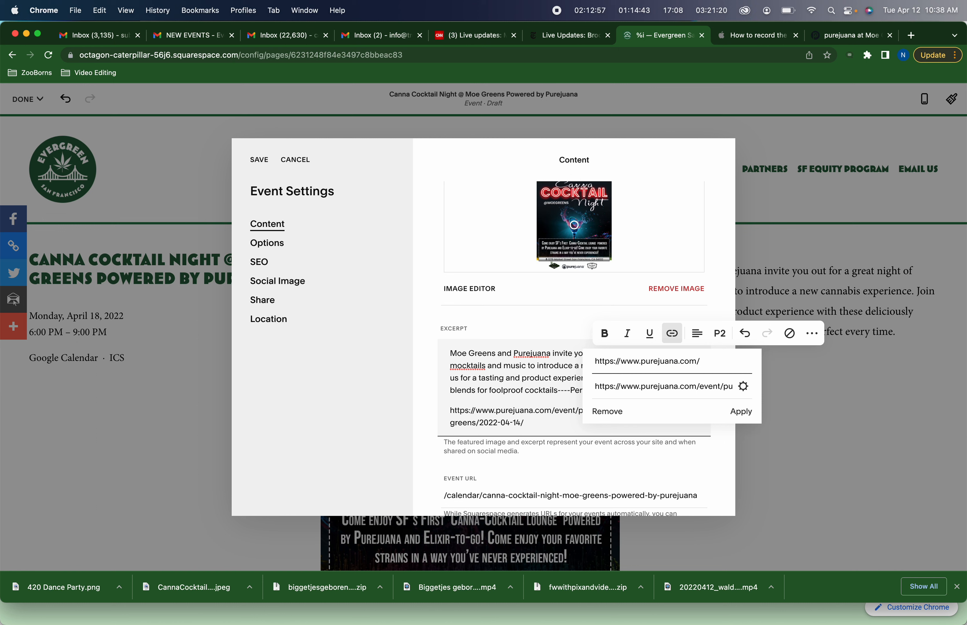
key(shift+Left)
key(super+a)
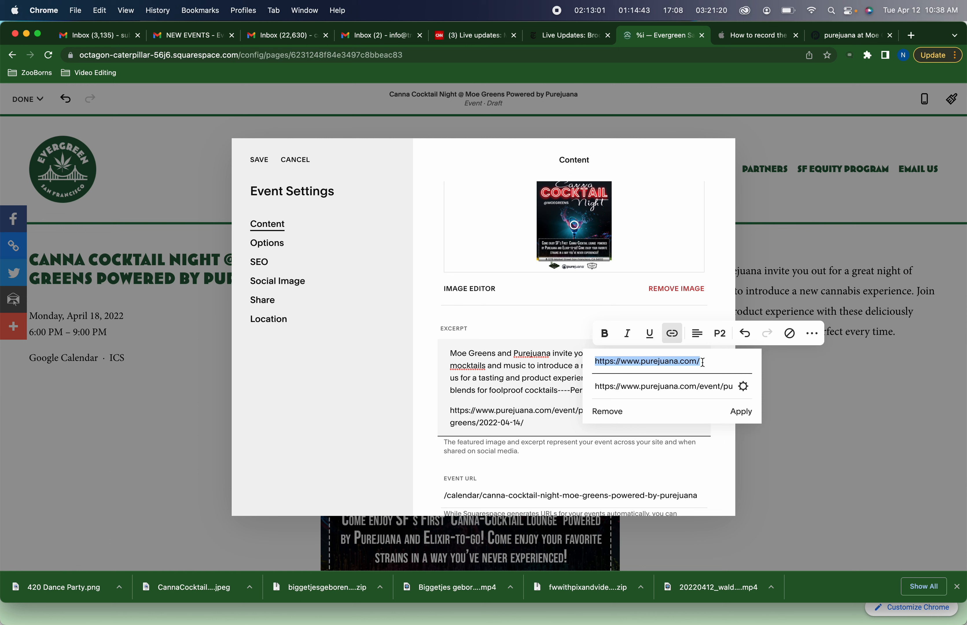
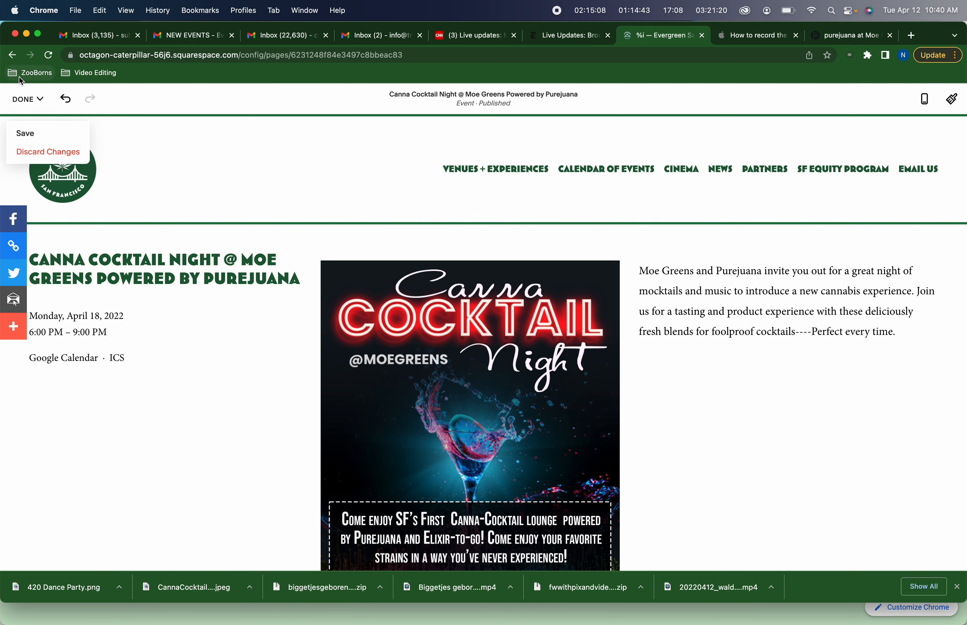
Step: Save the event page, then reopen the Canna Cocktail Night event settings and review its featured image and excerpt
click(30, 137)
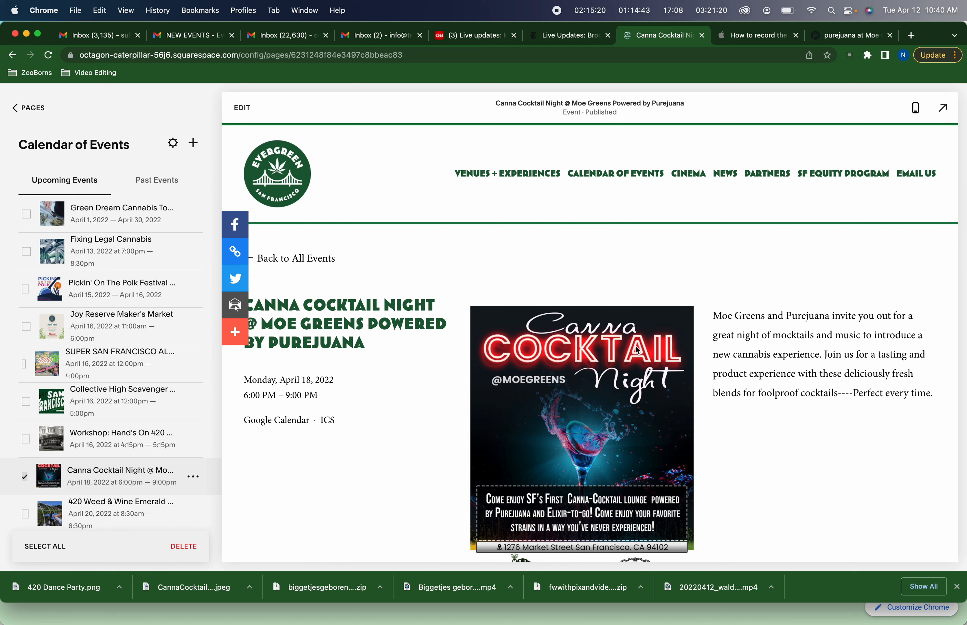
click(195, 482)
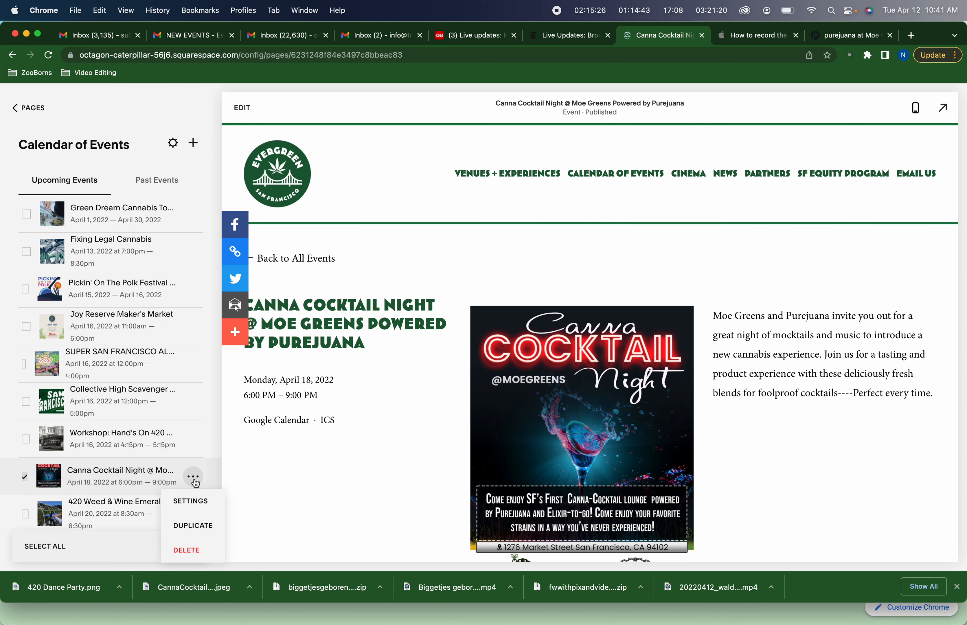
click(193, 502)
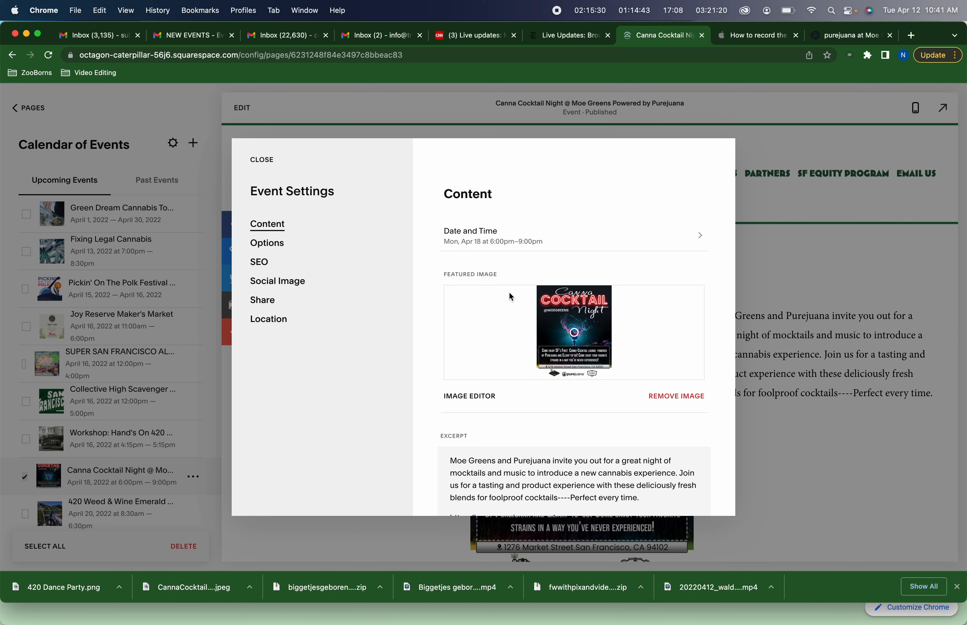
scroll(511, 297, down, 5)
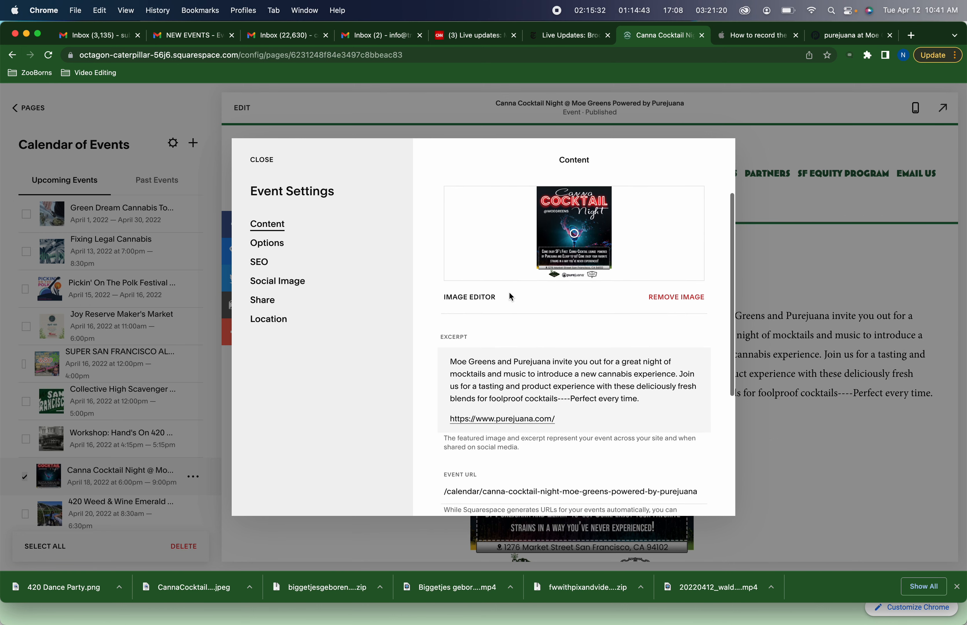
Step: Review the Canna Cocktail Night event settings, from content and source URL through options, SEO, social image and sharing
scroll(511, 297, down, 3)
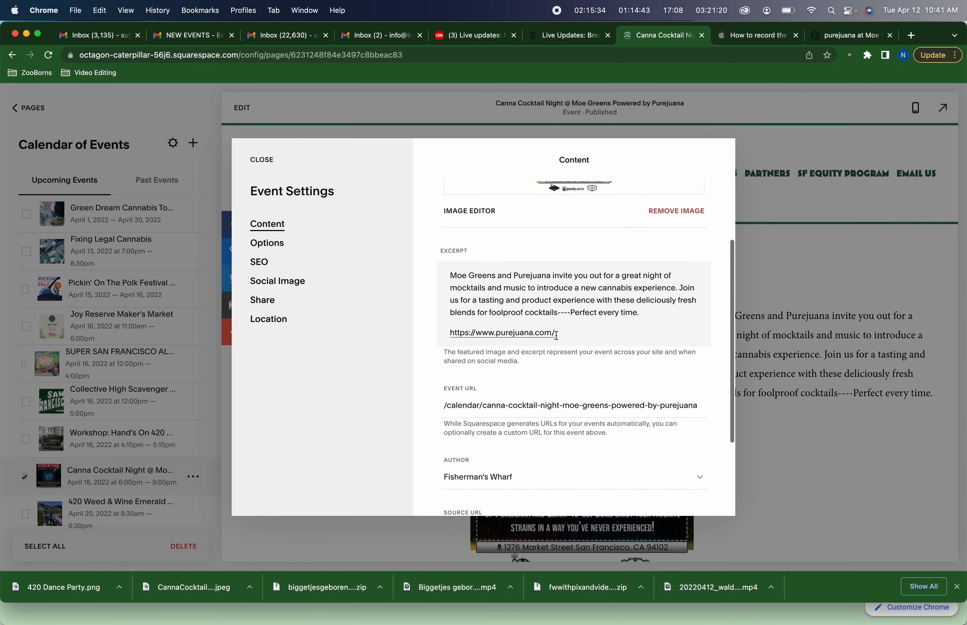
scroll(541, 341, down, 2)
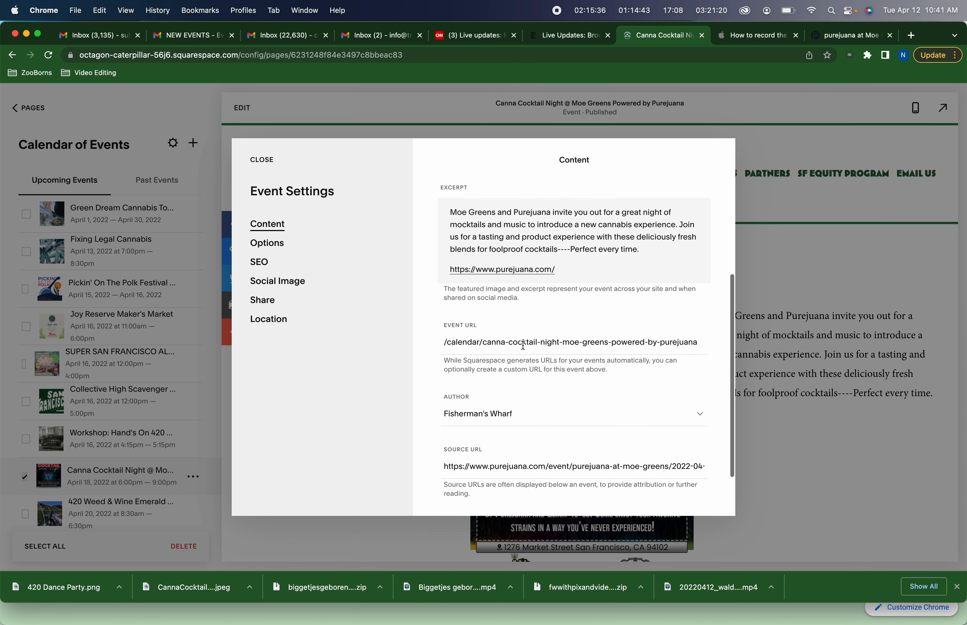
scroll(536, 416, down, 2)
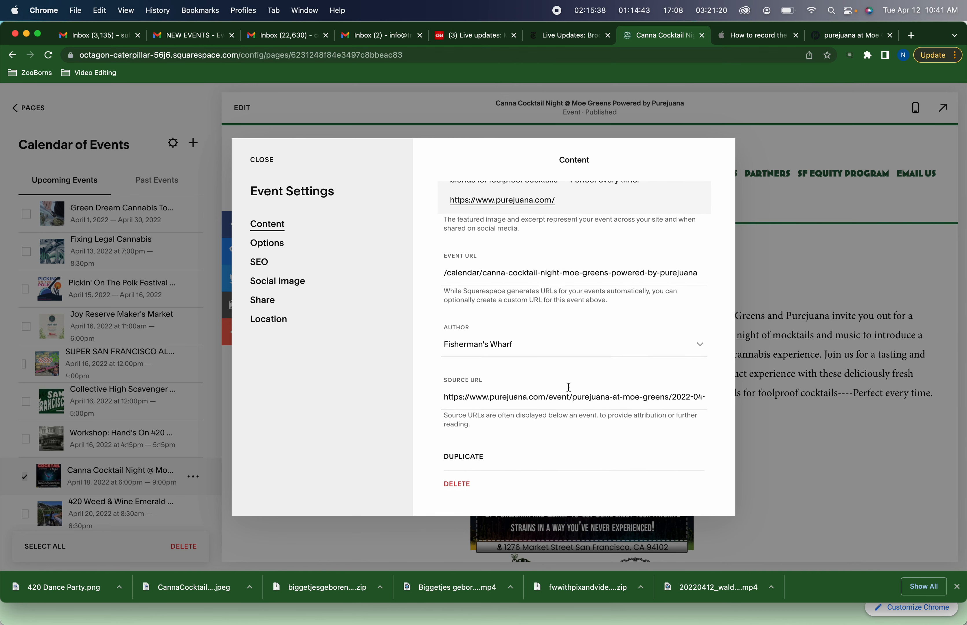
click(268, 246)
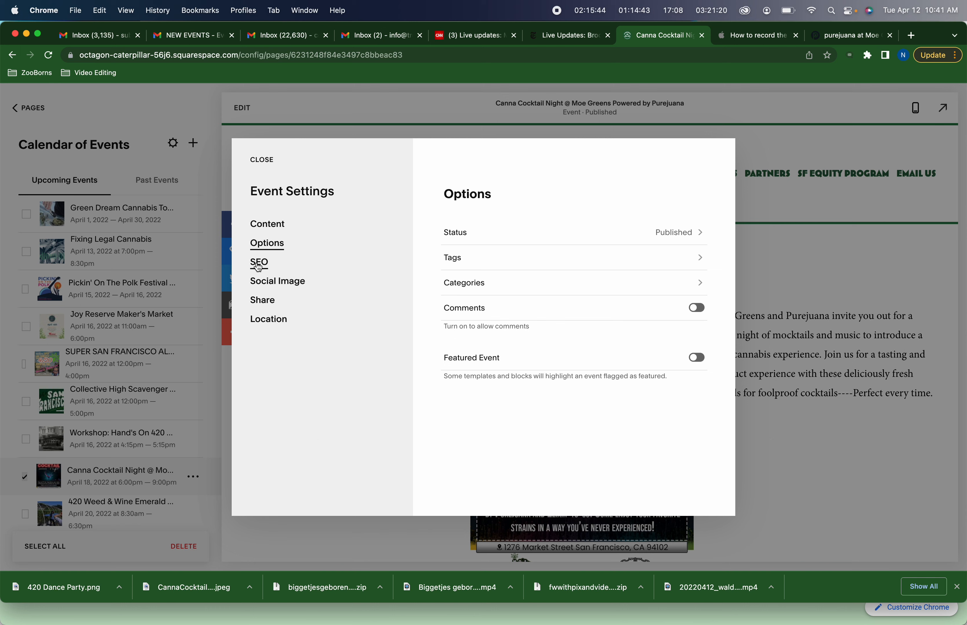
click(258, 268)
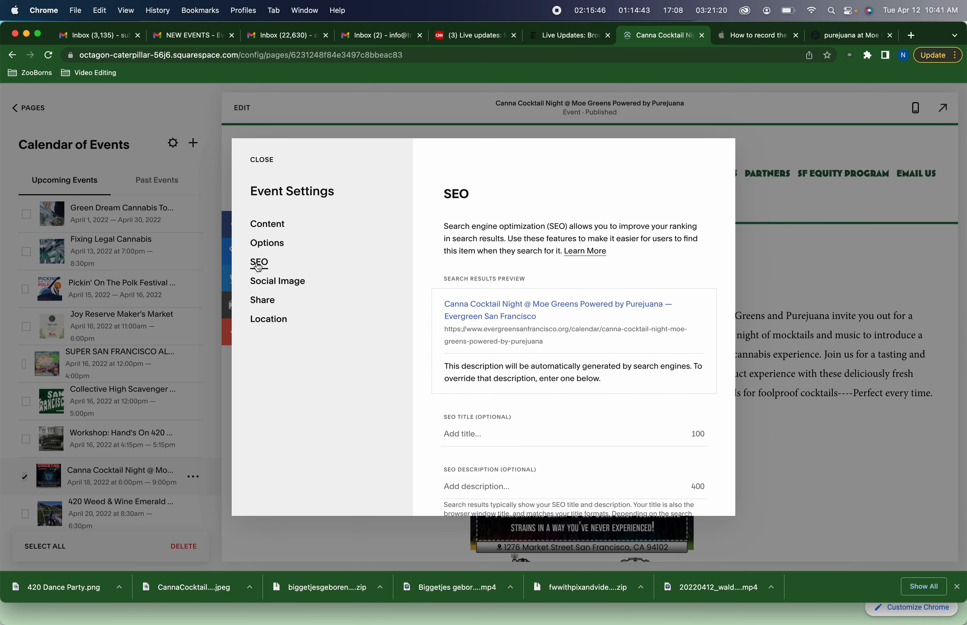
click(258, 283)
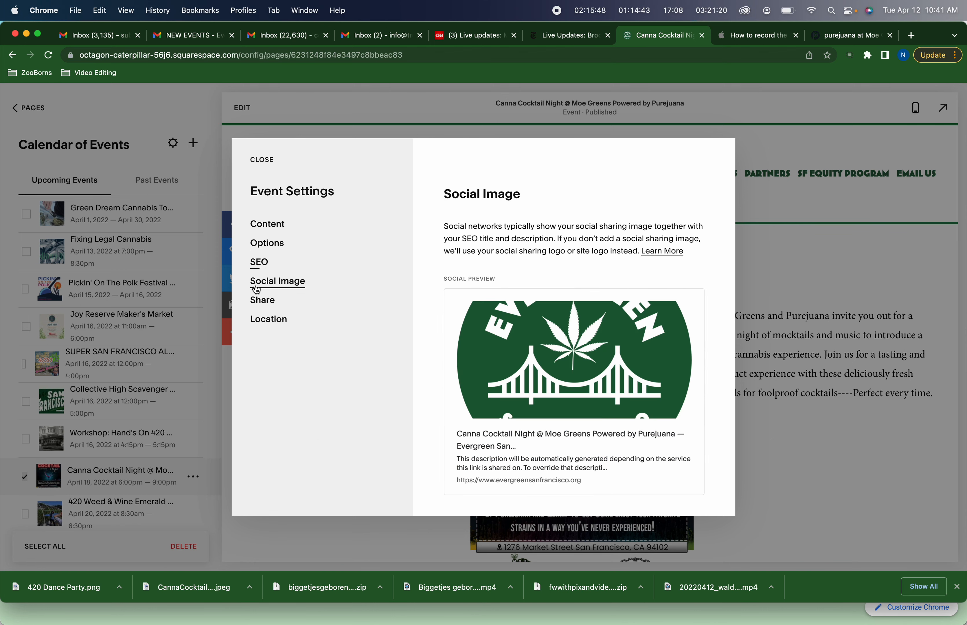
click(266, 301)
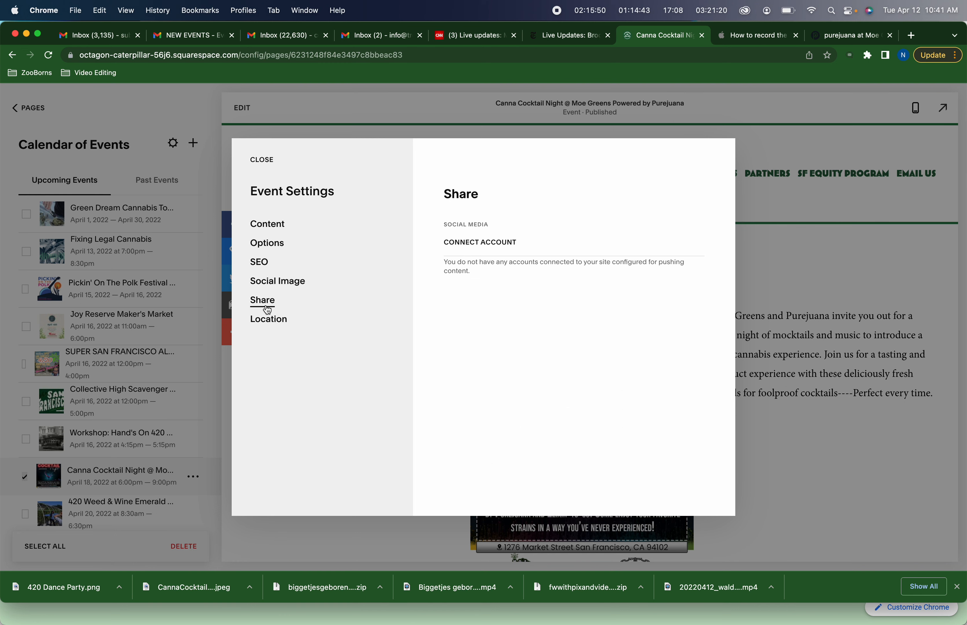
Step: Copy the venue name "Moe Greens" from the TextEdit notes into the business name of the event's location settings
click(271, 321)
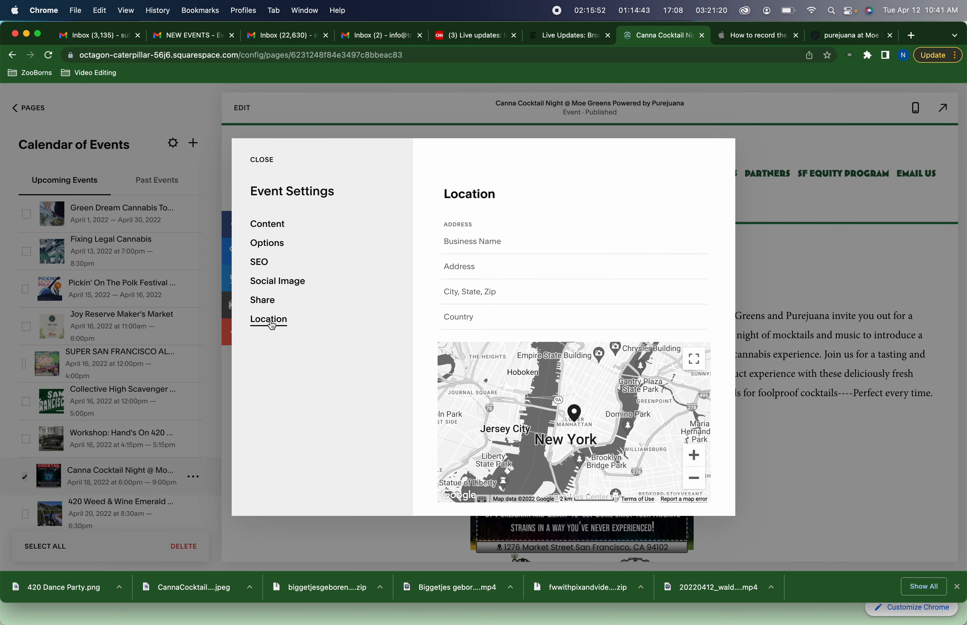
key(super+Tab)
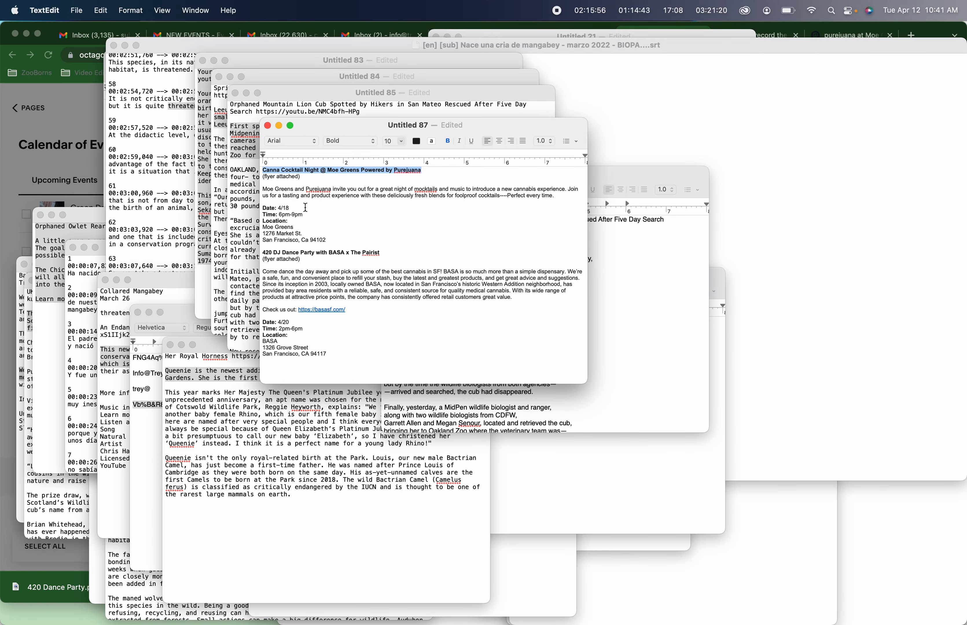
drag(301, 229, 253, 234)
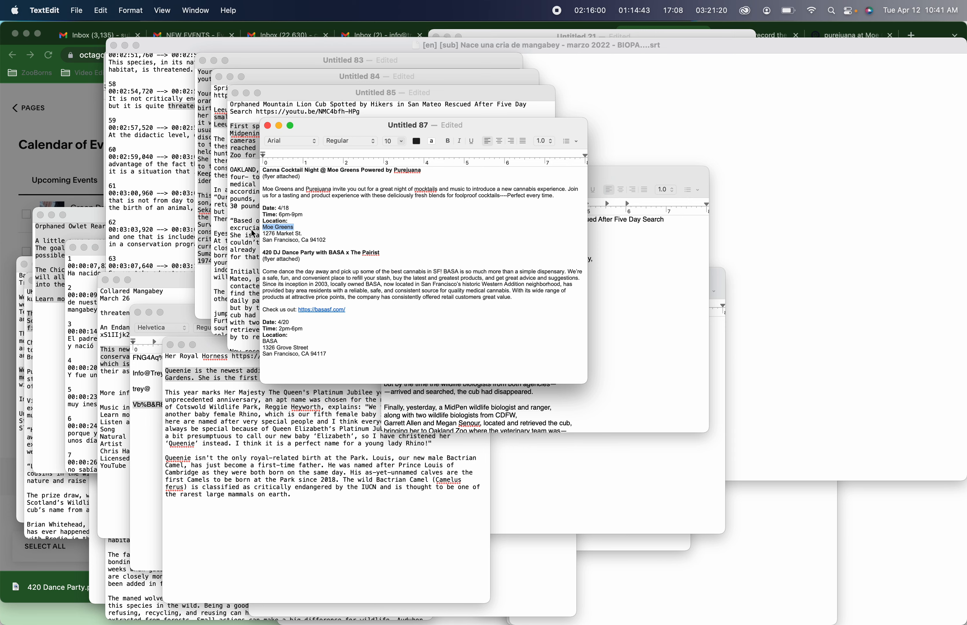
key(super+c)
key(super+Tab)
click(479, 240)
key(super+v)
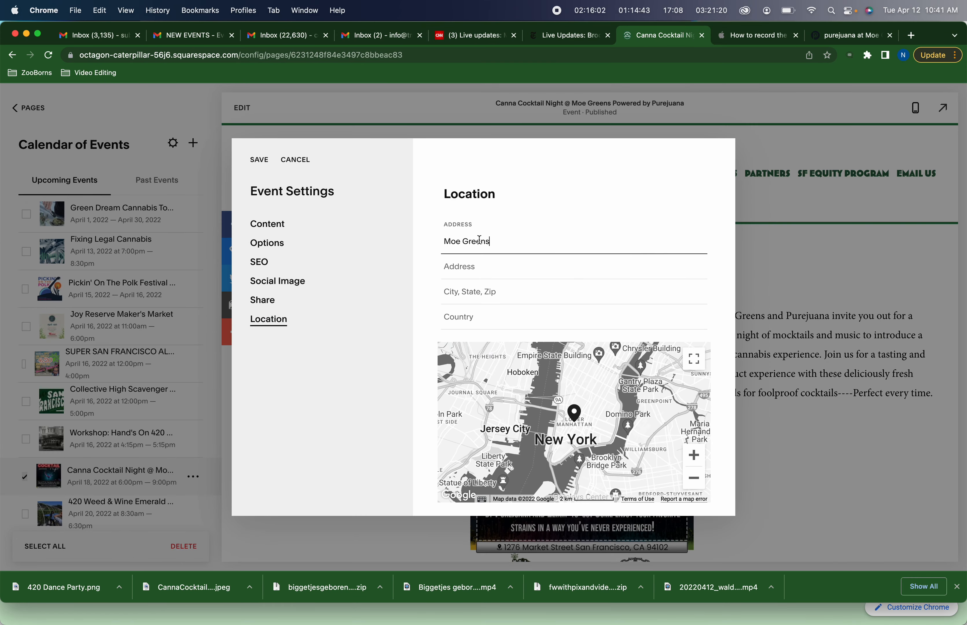
Step: Copy the venue's street address from the TextEdit notes into the event location, choose the San Francisco match, and save the settings
key(super+Tab)
drag(312, 237, 242, 234)
key(super+c)
key(super+Tab)
click(512, 266)
key(super+v)
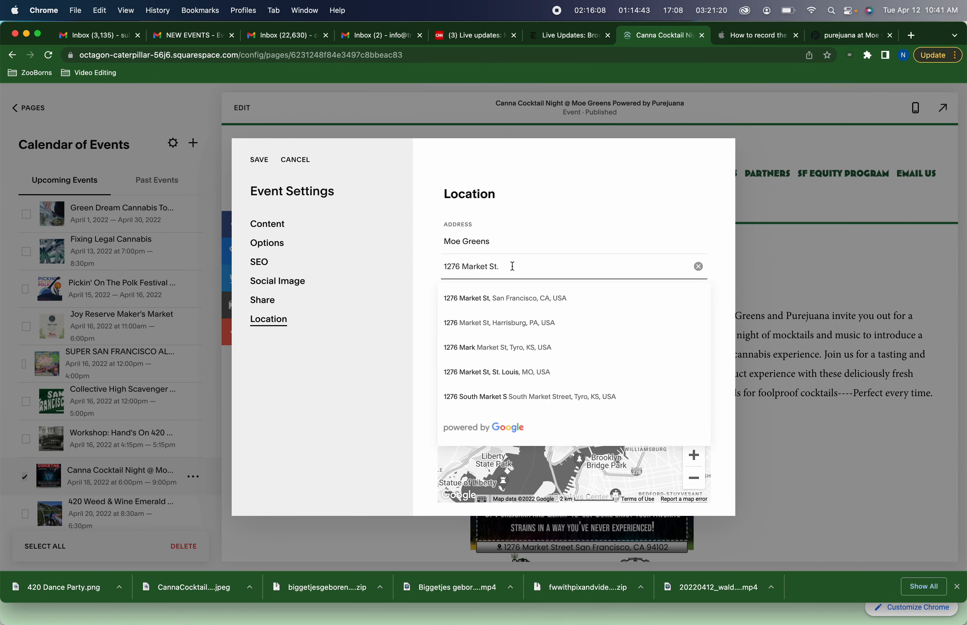
click(505, 298)
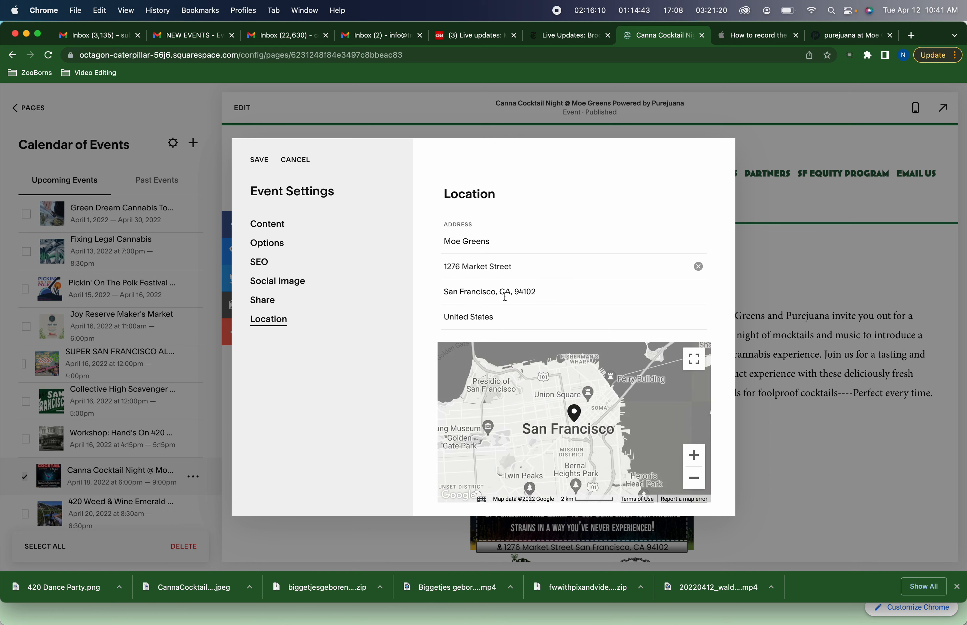
triple_click(476, 266)
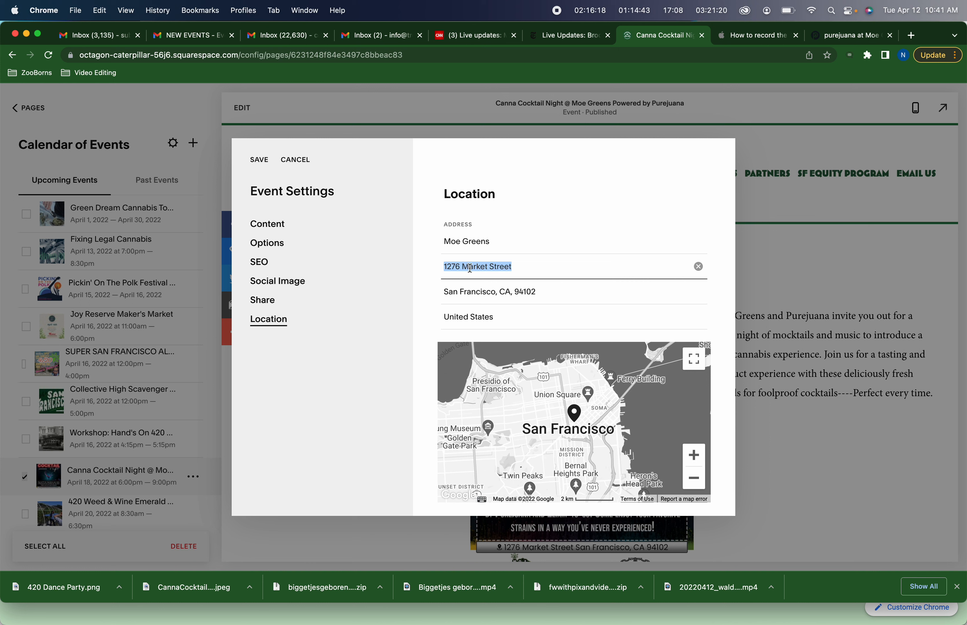
click(262, 161)
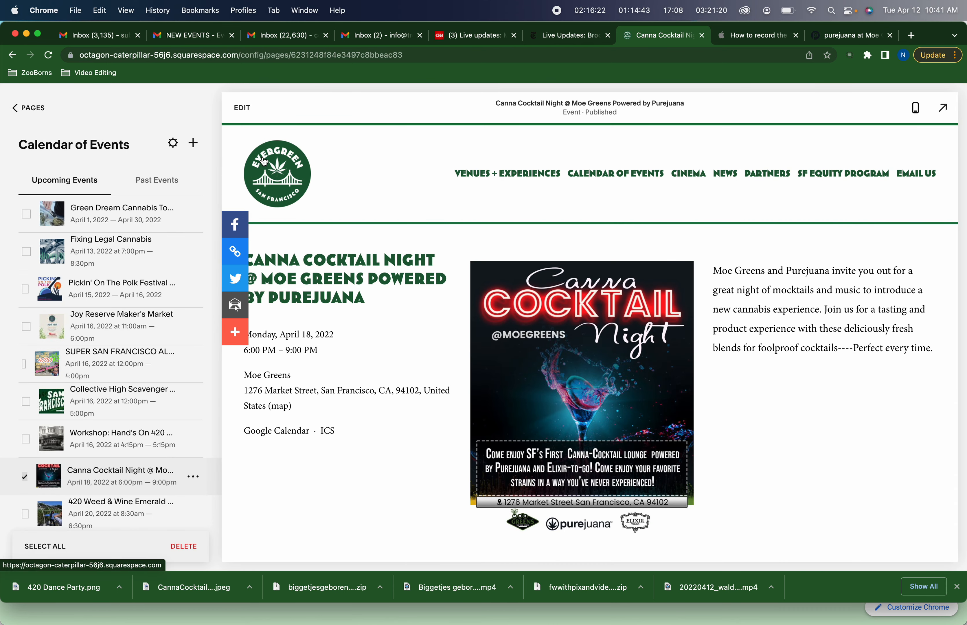
Step: Check the saved event page, then open the site's Calendar of Events and examine how the Canna Cocktail Night listing appears
scroll(408, 334, down, 3)
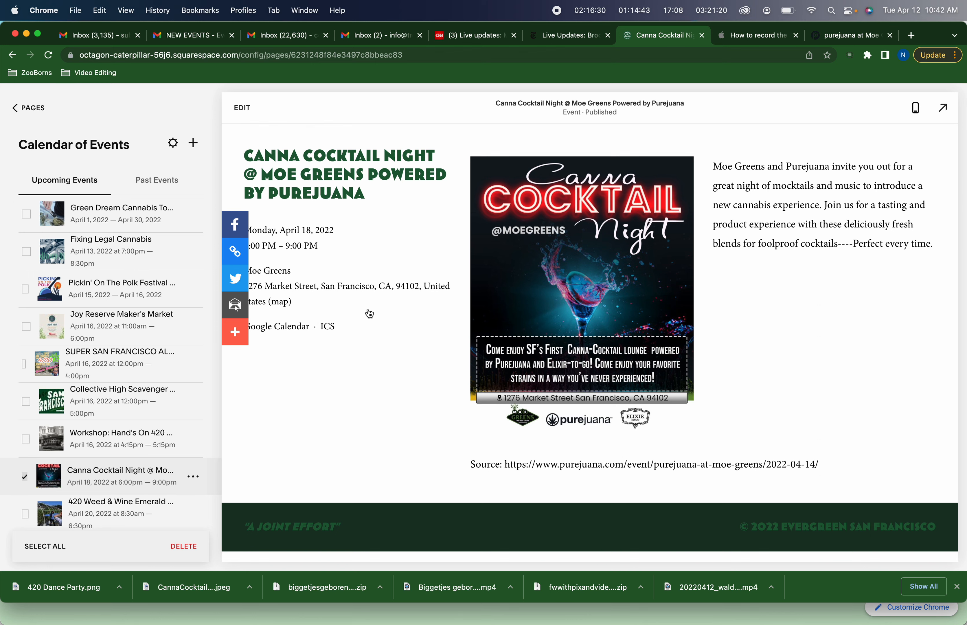
scroll(369, 313, up, 3)
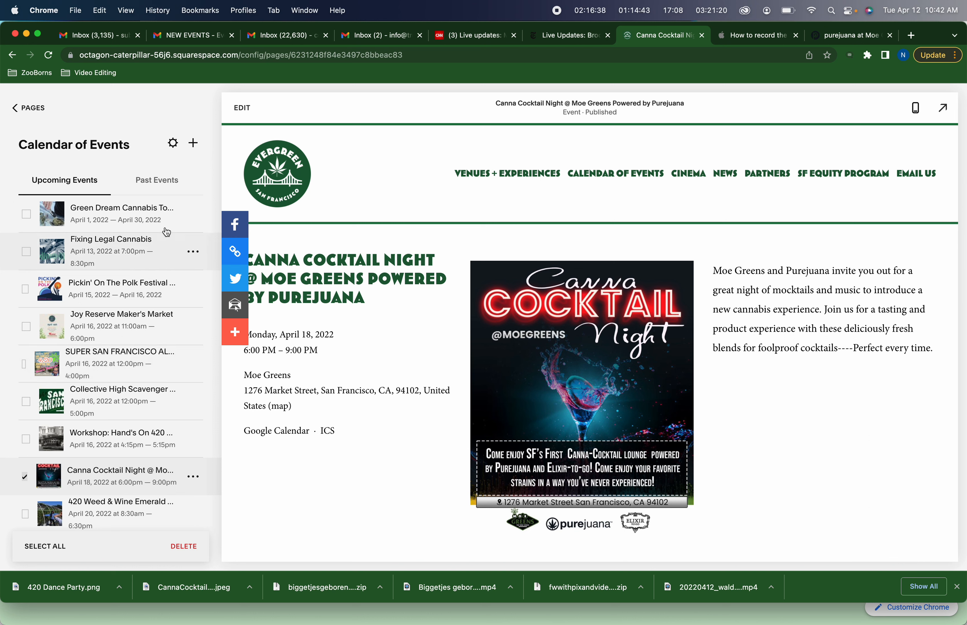
click(626, 175)
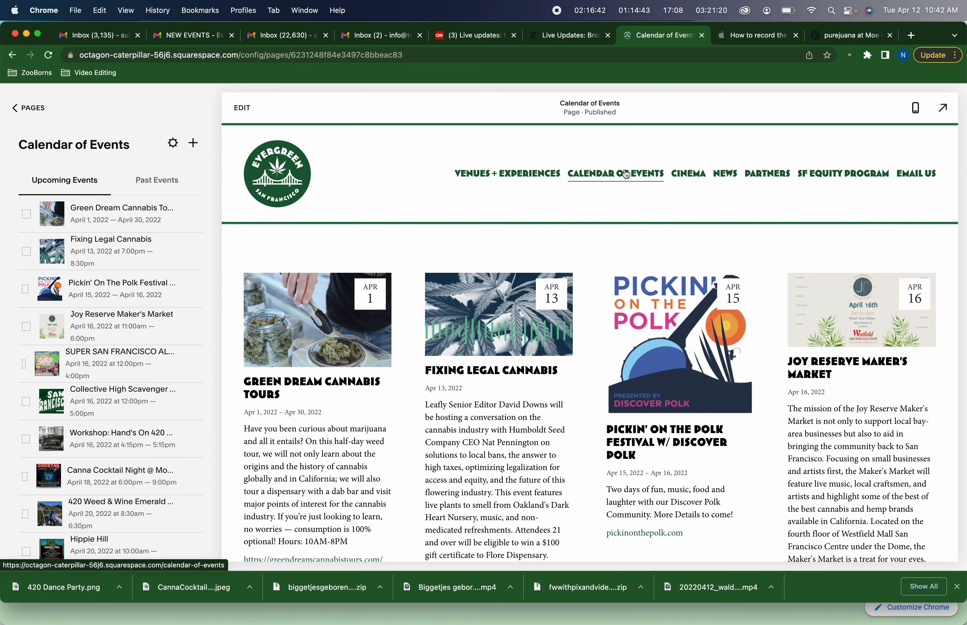
scroll(500, 404, down, 2)
scroll(500, 404, down, 5)
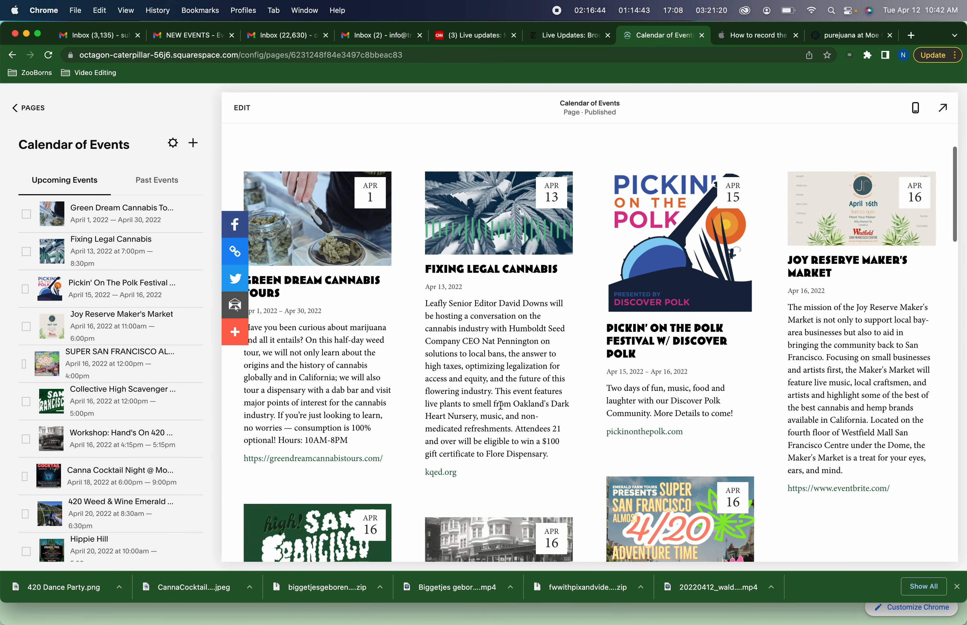
scroll(501, 405, down, 5)
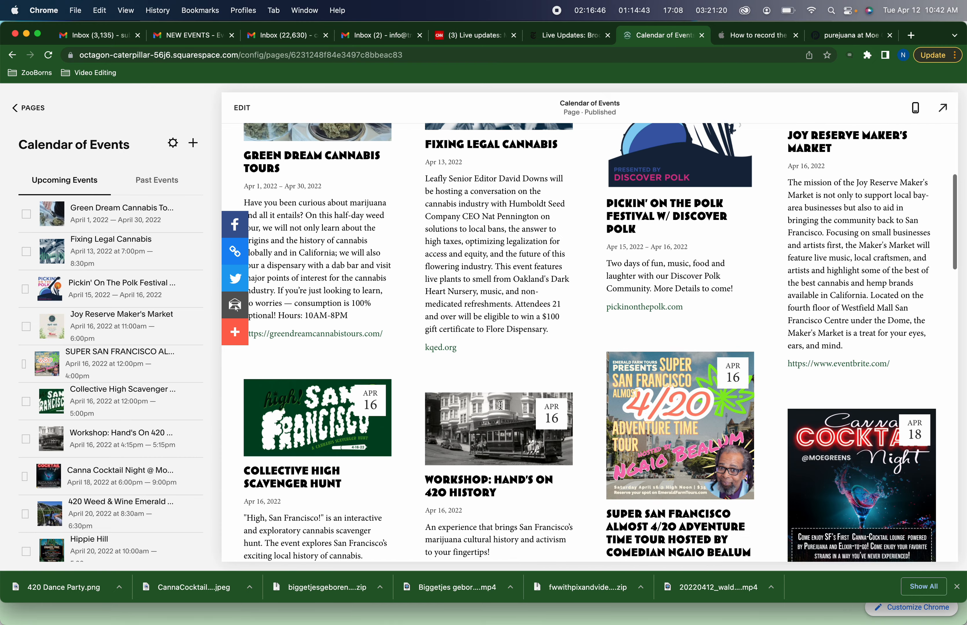
scroll(502, 409, up, 10)
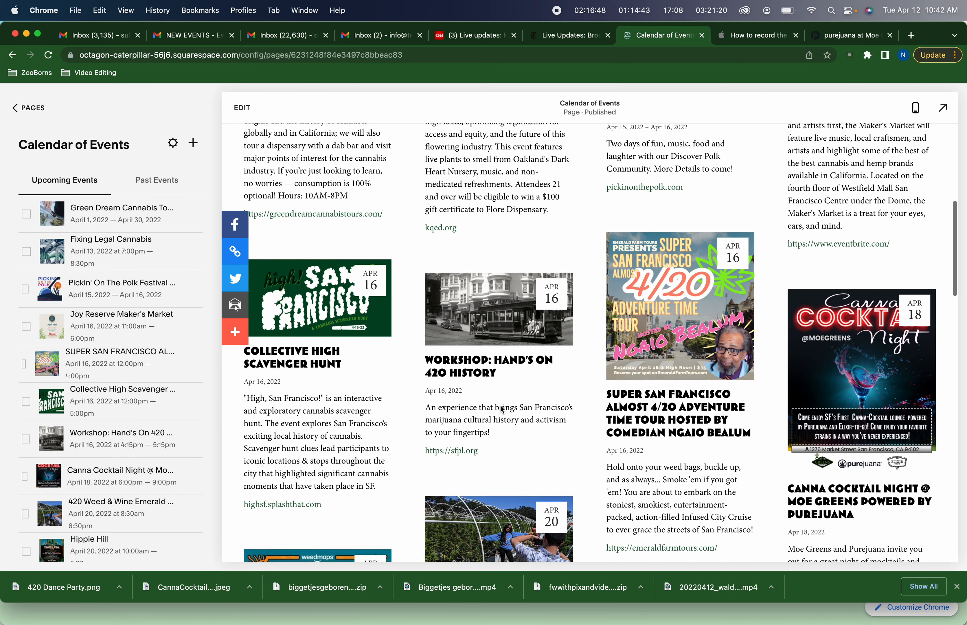
scroll(501, 405, down, 7)
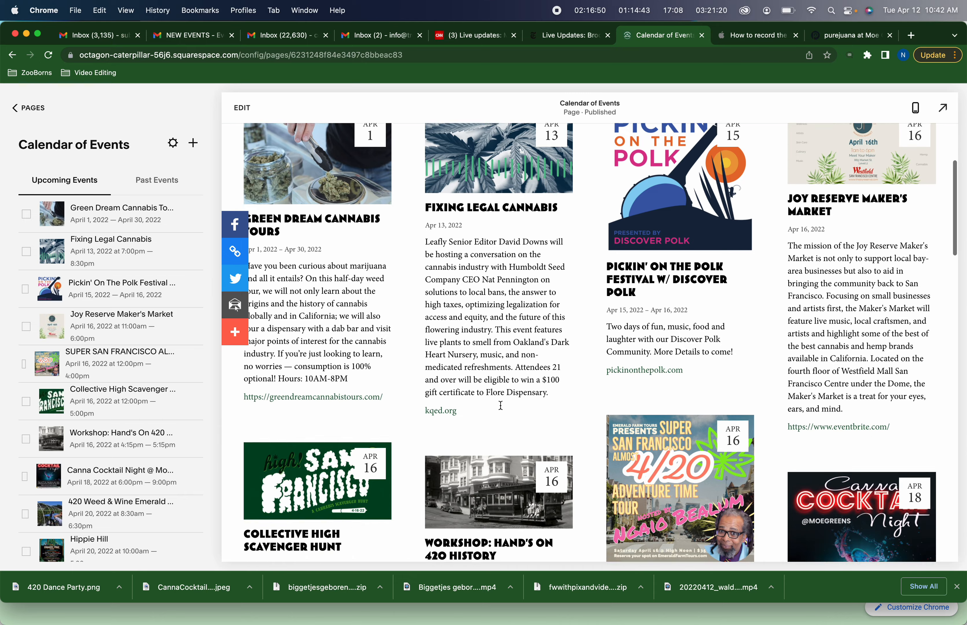
scroll(937, 443, down, 3)
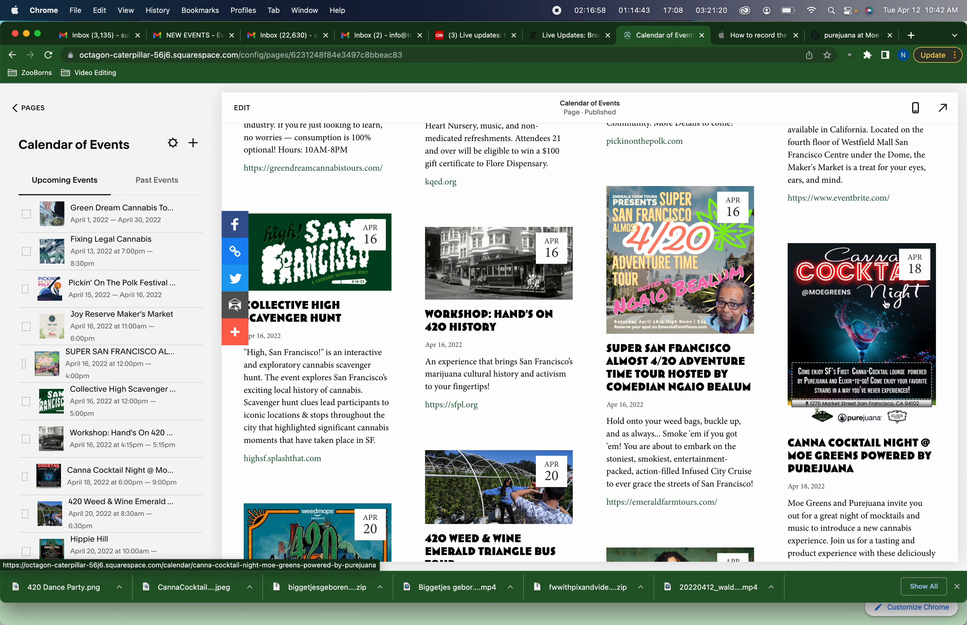
scroll(774, 284, up, 15)
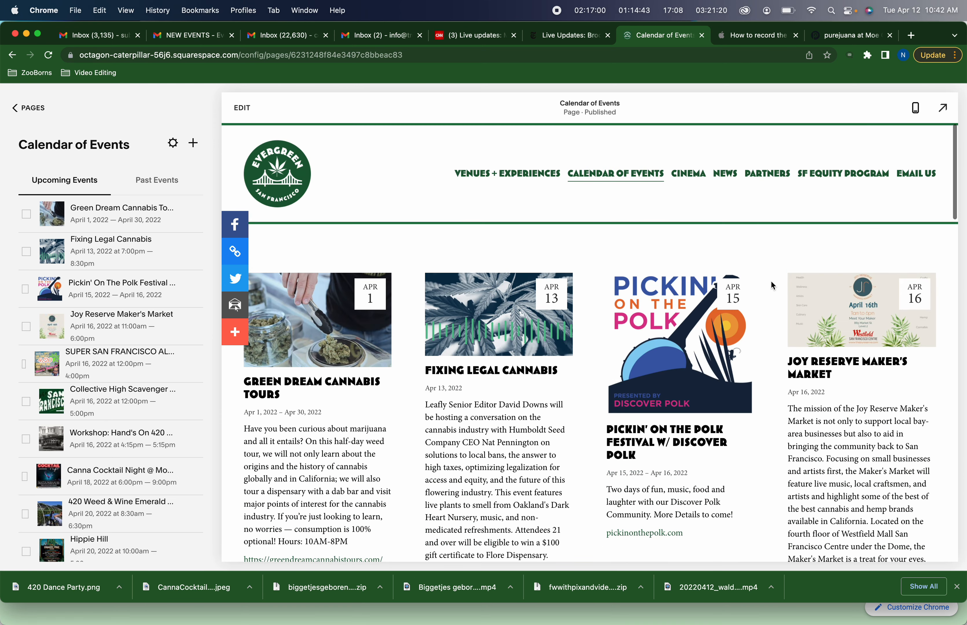
scroll(773, 286, down, 10)
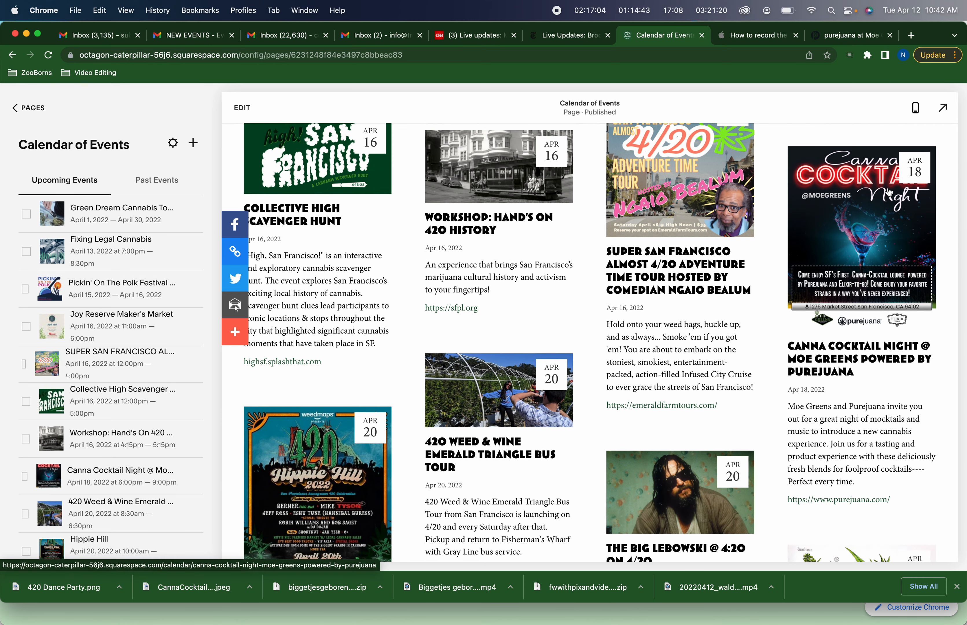
scroll(889, 194, down, 3)
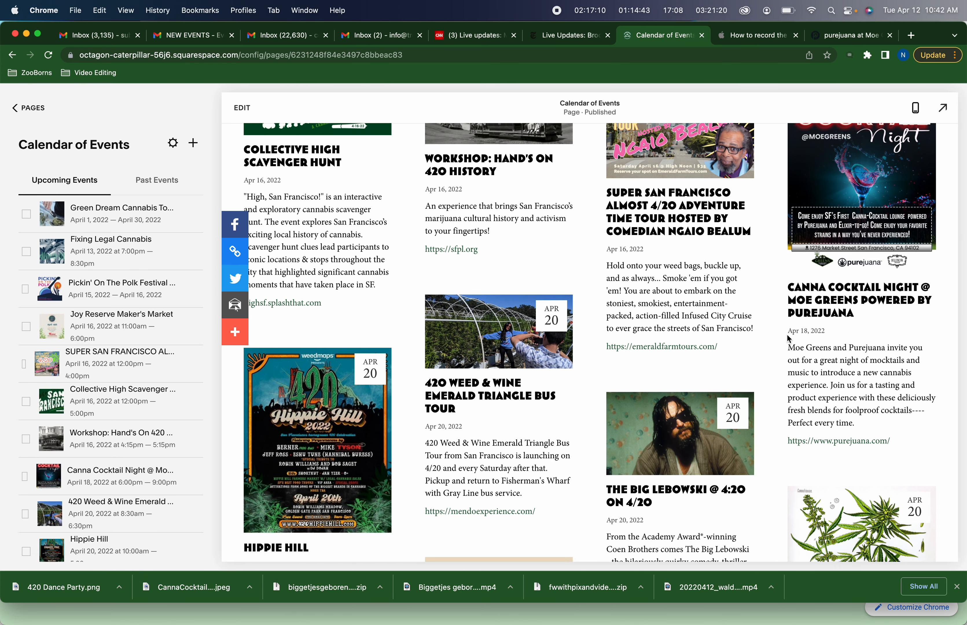
scroll(813, 333, up, 3)
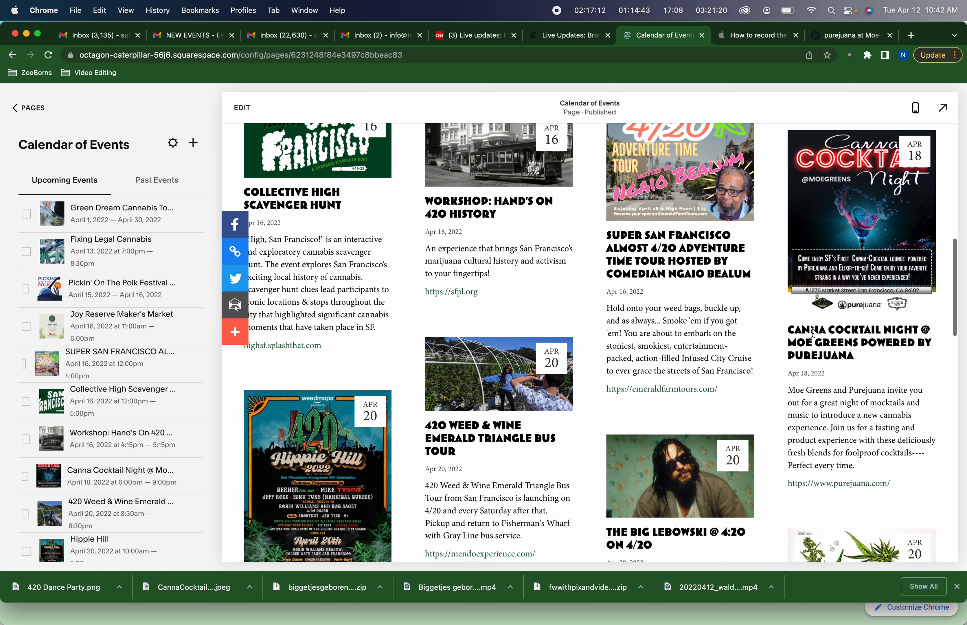
scroll(813, 337, down, 3)
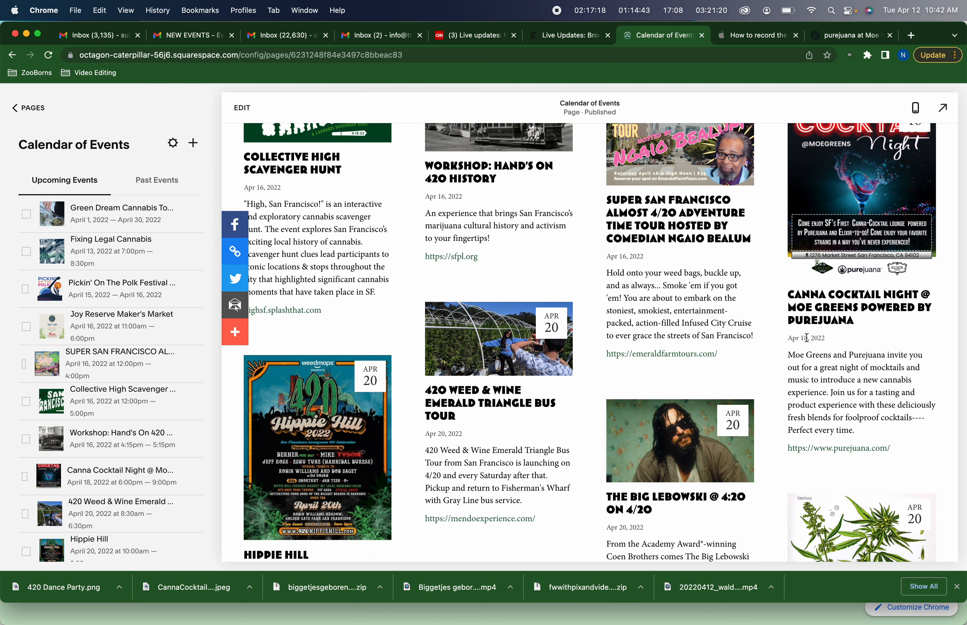
scroll(806, 337, up, 3)
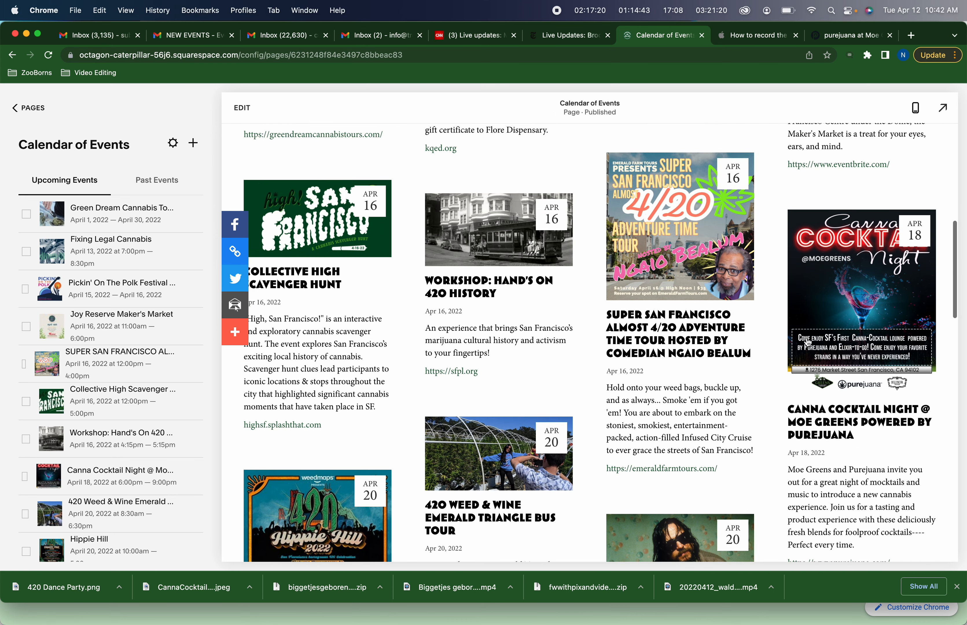
scroll(808, 343, down, 3)
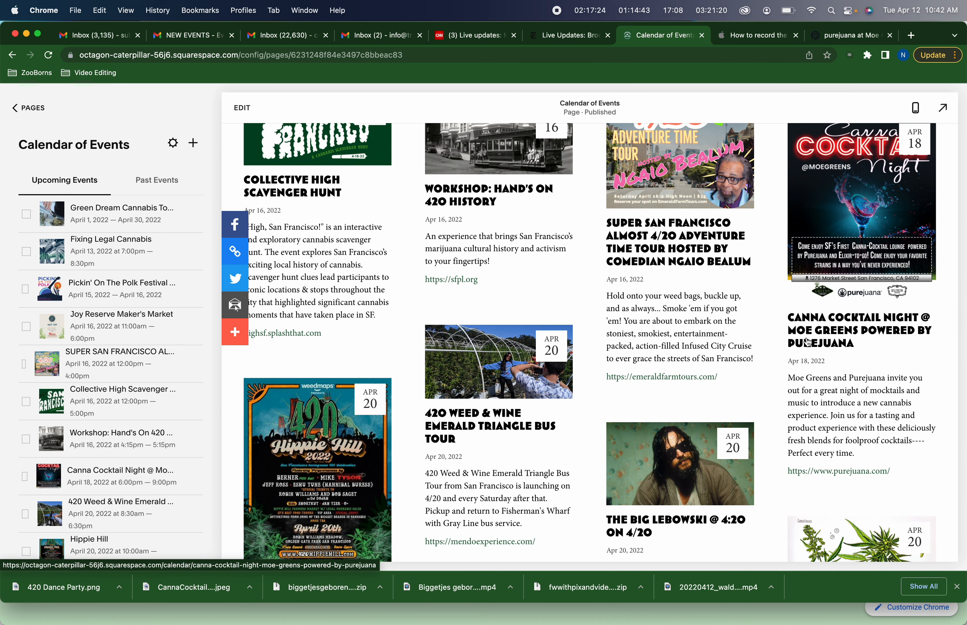
Step: Test the Purejuana link in the Canna Cocktail Night listing, then return to the Calendar of Events
scroll(808, 343, down, 2)
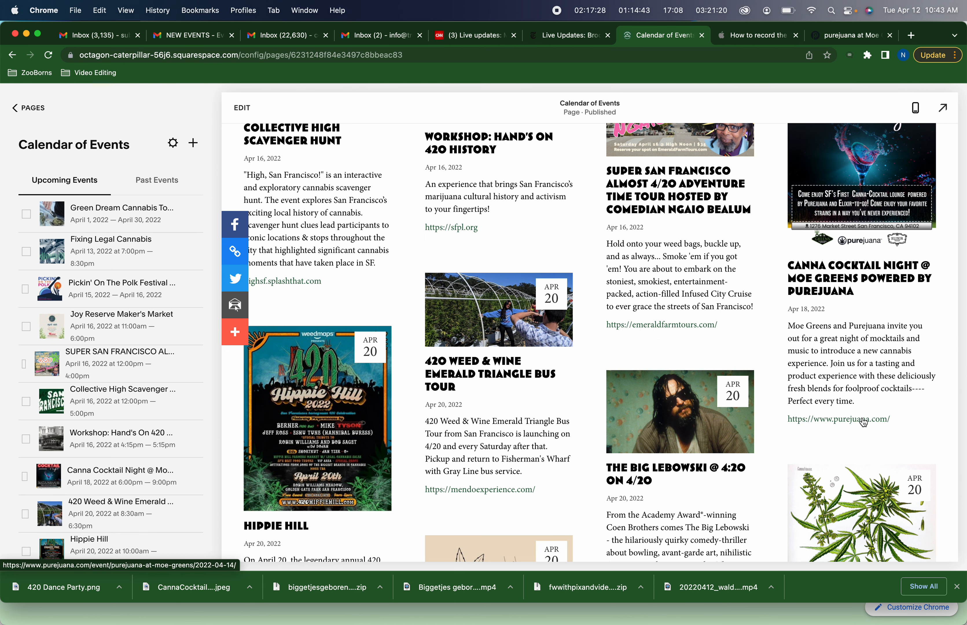
click(864, 422)
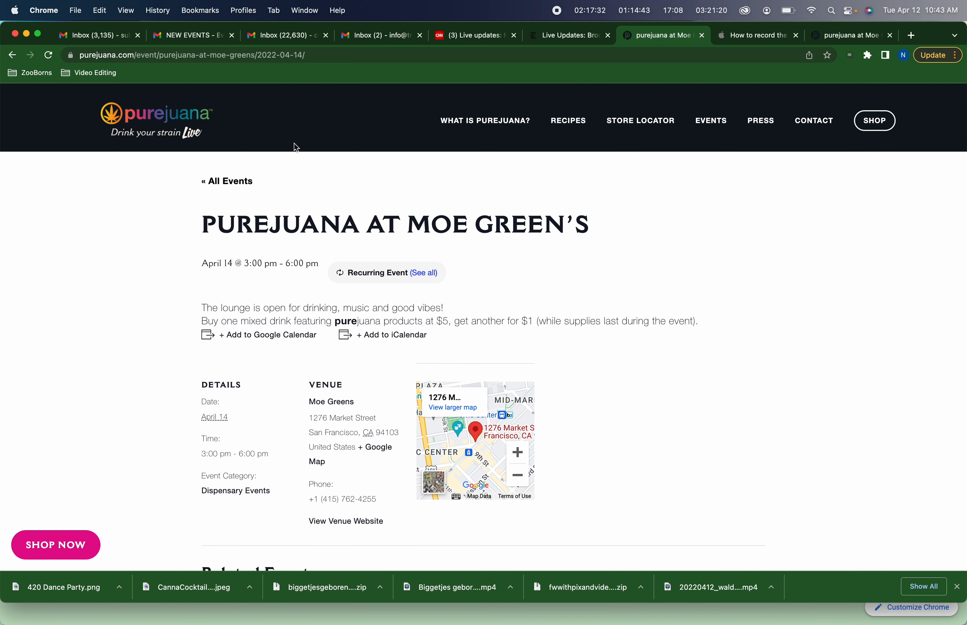
click(12, 55)
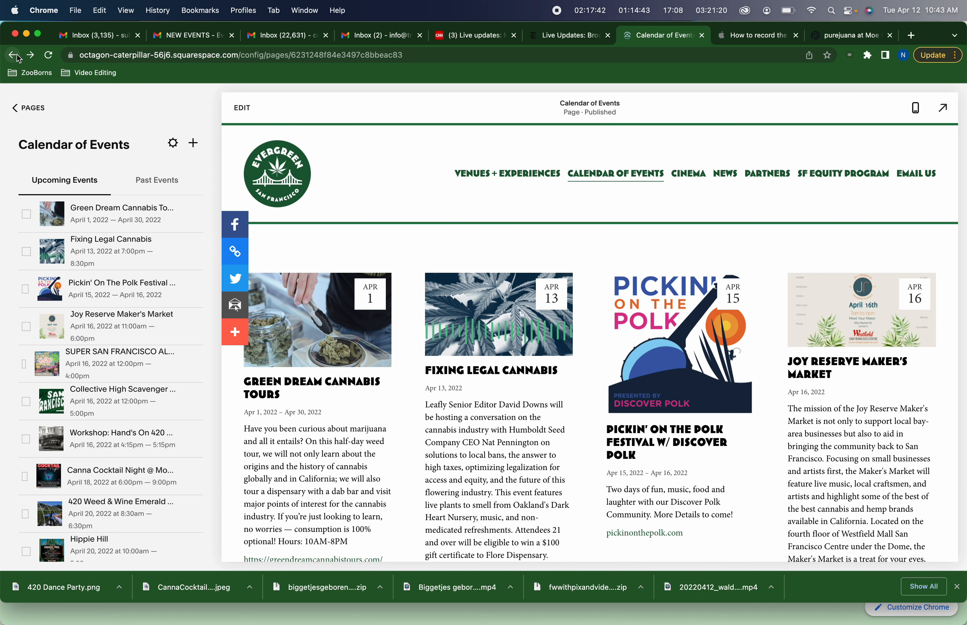
Step: Create a new calendar event and copy its title "420 DJ Dance Party with BASA x The Pairist" from the TextEdit notes
click(200, 149)
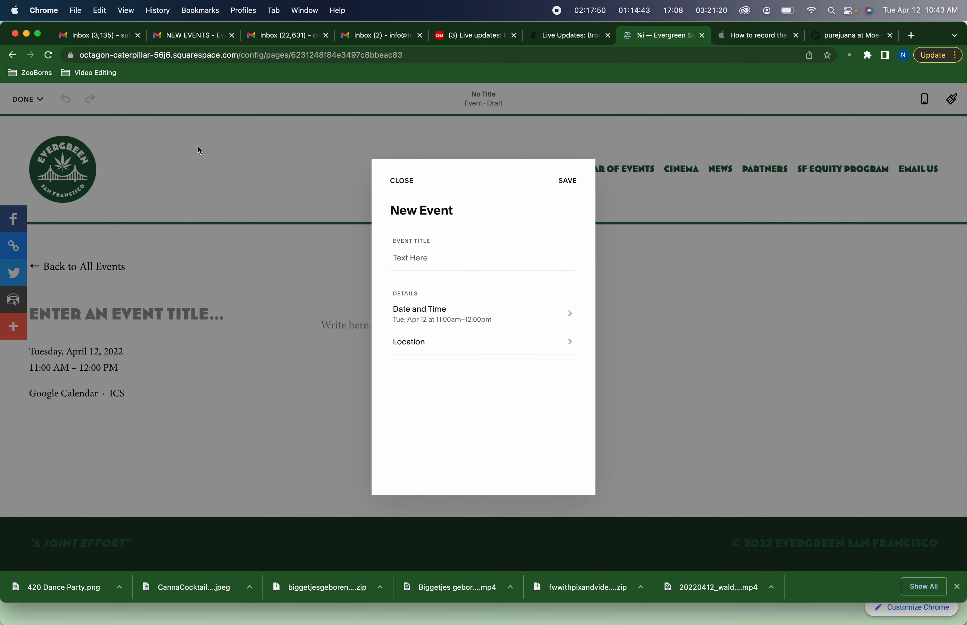
key(super+Tab)
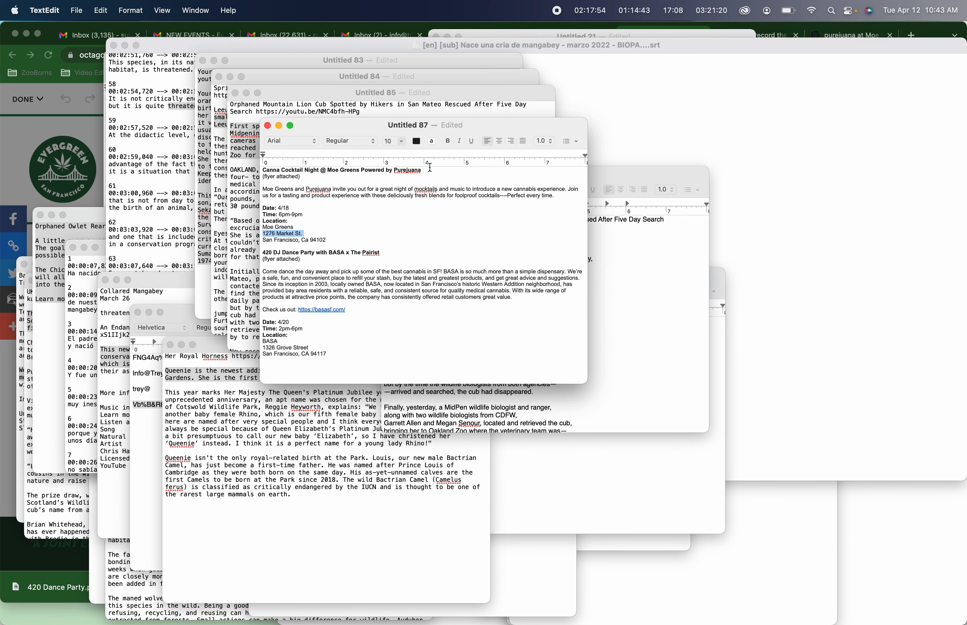
drag(381, 252, 261, 252)
key(super+c)
key(super+Tab)
click(415, 257)
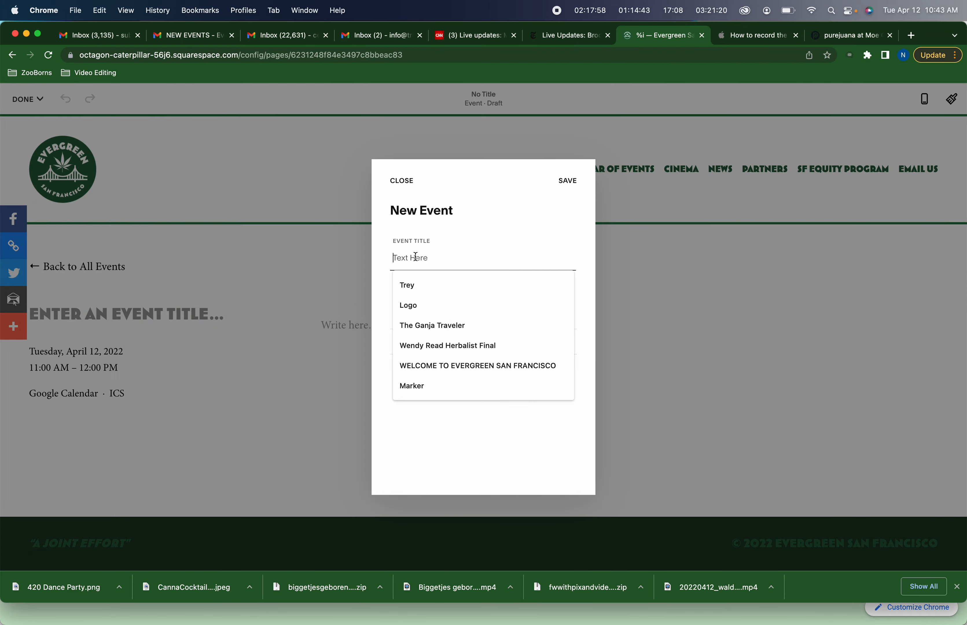
key(super+v)
Step: Check the date in the TextEdit notes, schedule the event for April 20, 2022, 2:00 PM to 6:00 PM, and save it
key(super+Tab)
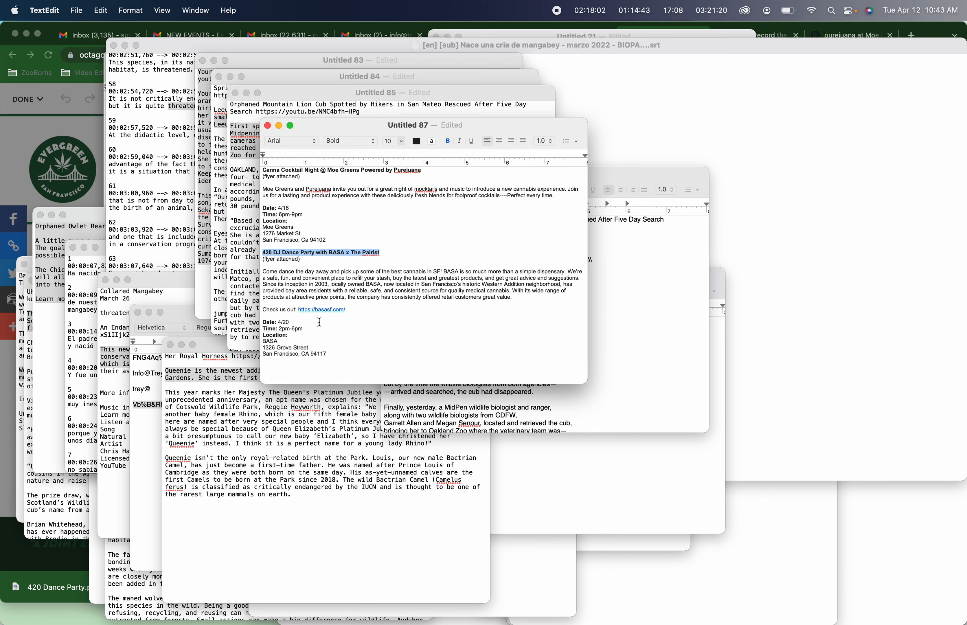
key(super+Tab)
click(541, 325)
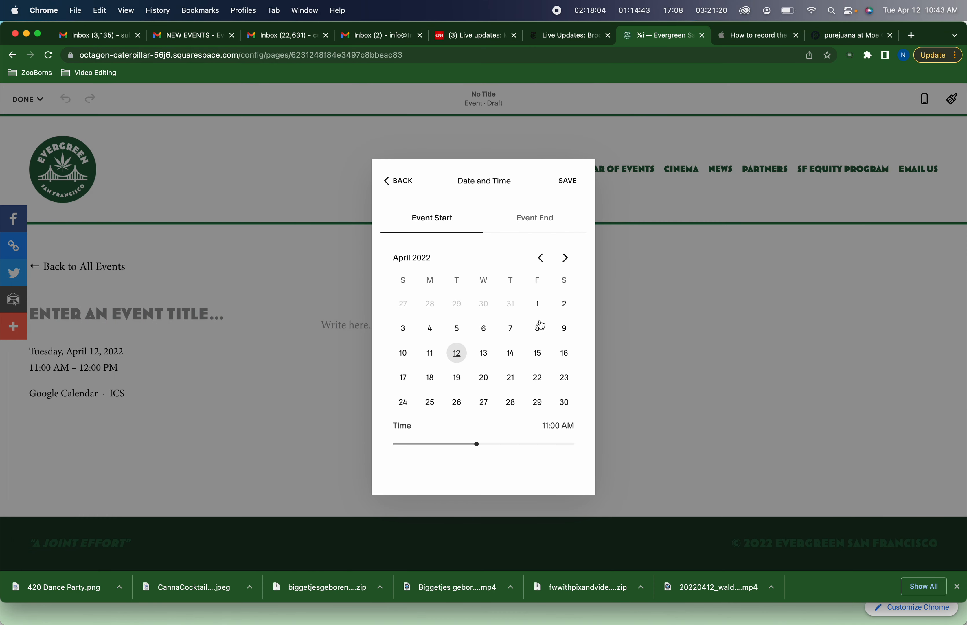
click(488, 383)
drag(476, 443, 528, 444)
click(533, 220)
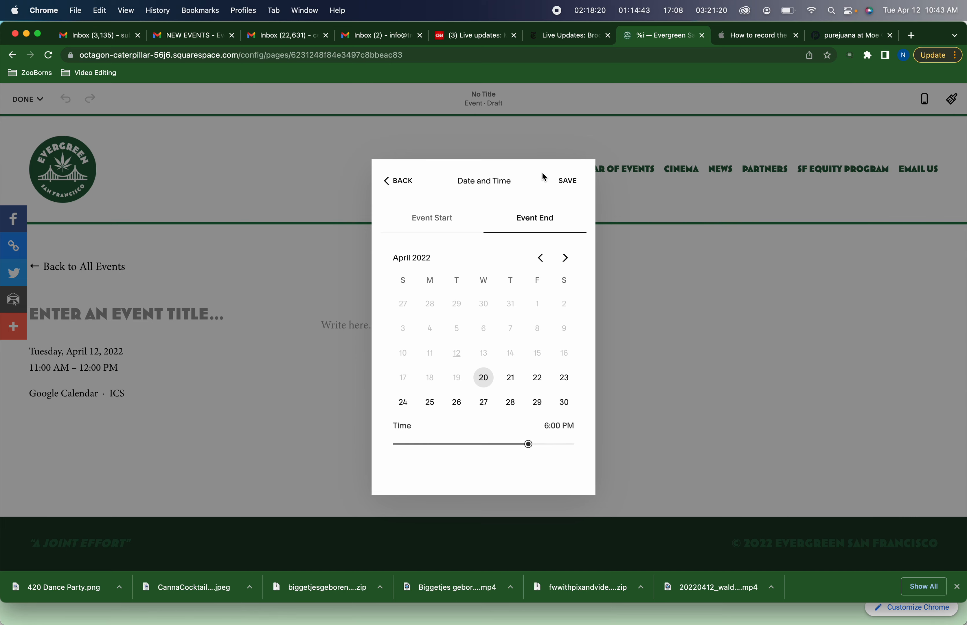
click(568, 182)
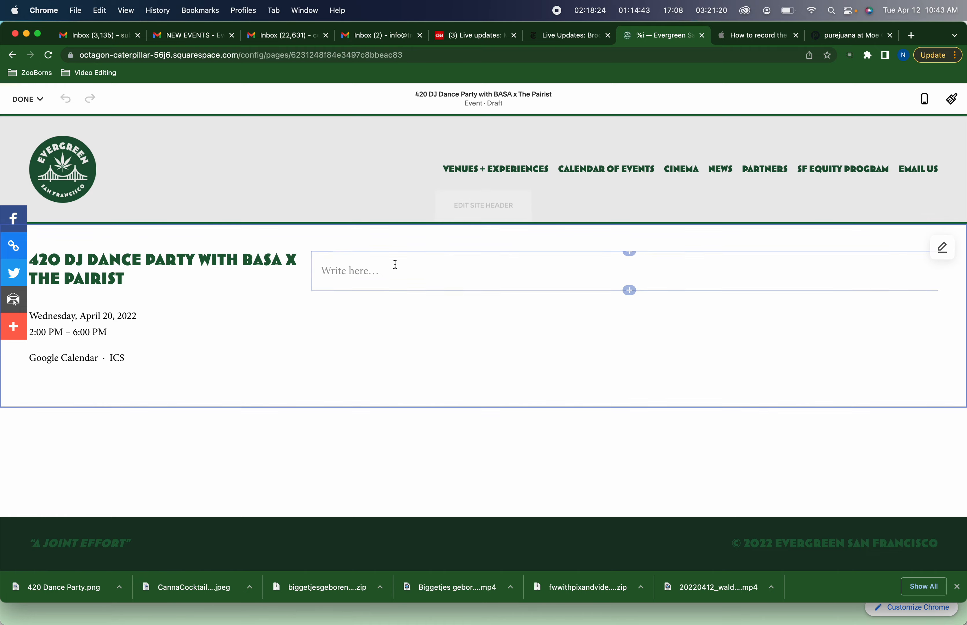
Step: Copy the full dance party description paragraph from the TextEdit notes into the event page's body text
click(374, 271)
key(super+Tab)
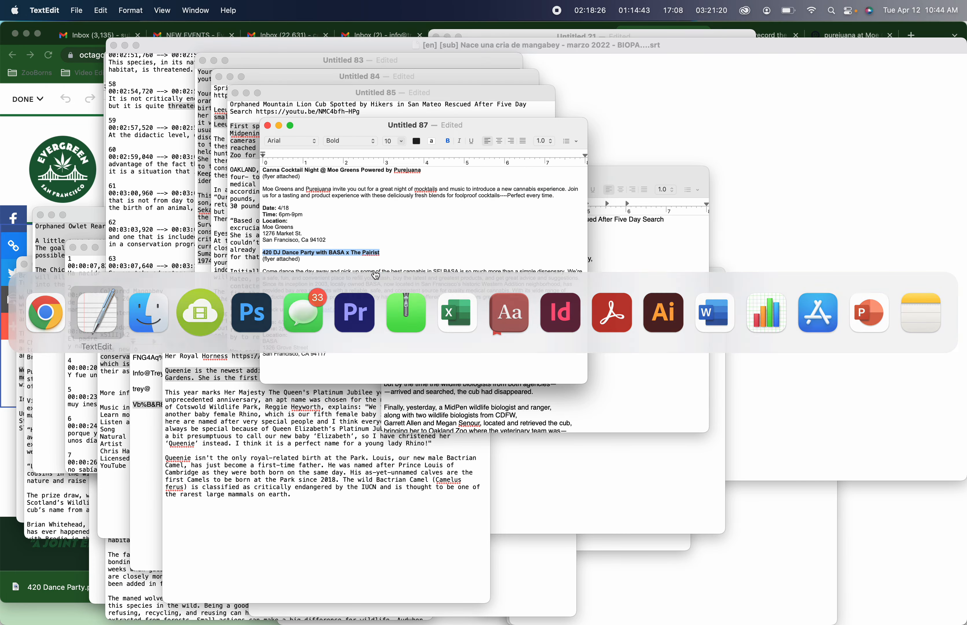
triple_click(318, 282)
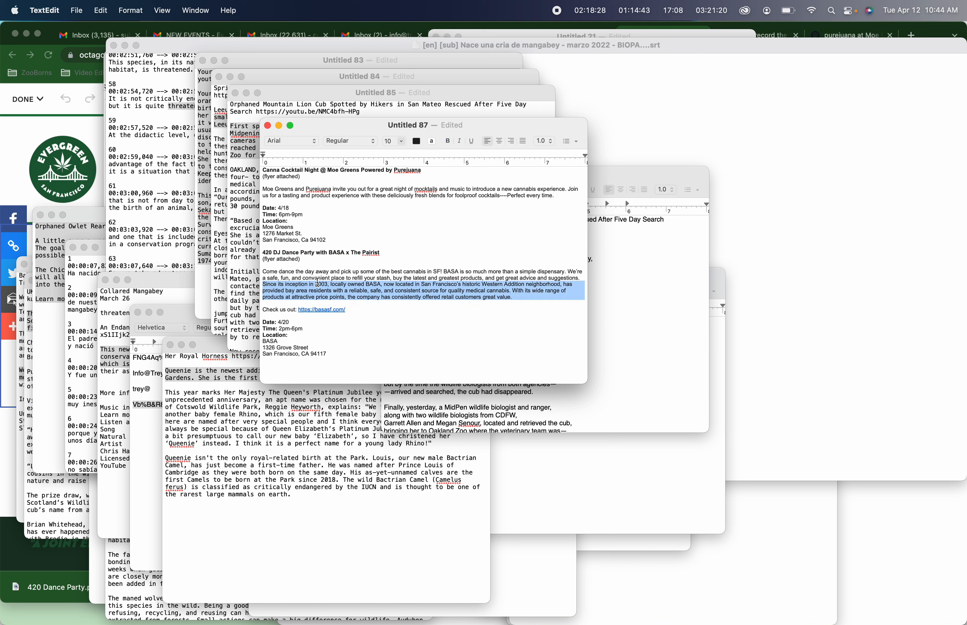
triple_click(317, 283)
double_click(317, 282)
triple_click(319, 286)
click(319, 286)
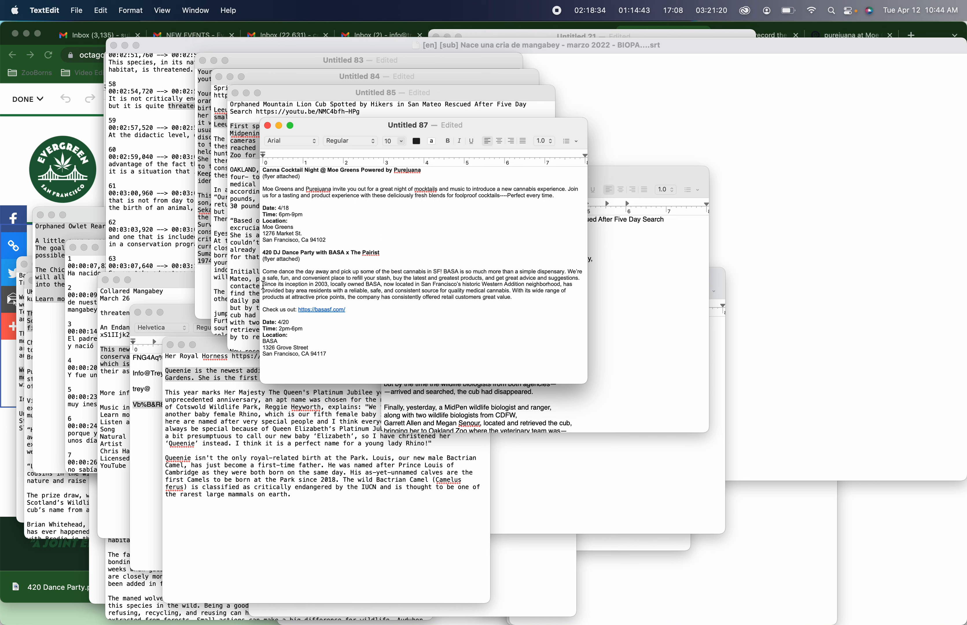
key(BackSpace)
drag(520, 296, 214, 276)
key(super+Tab)
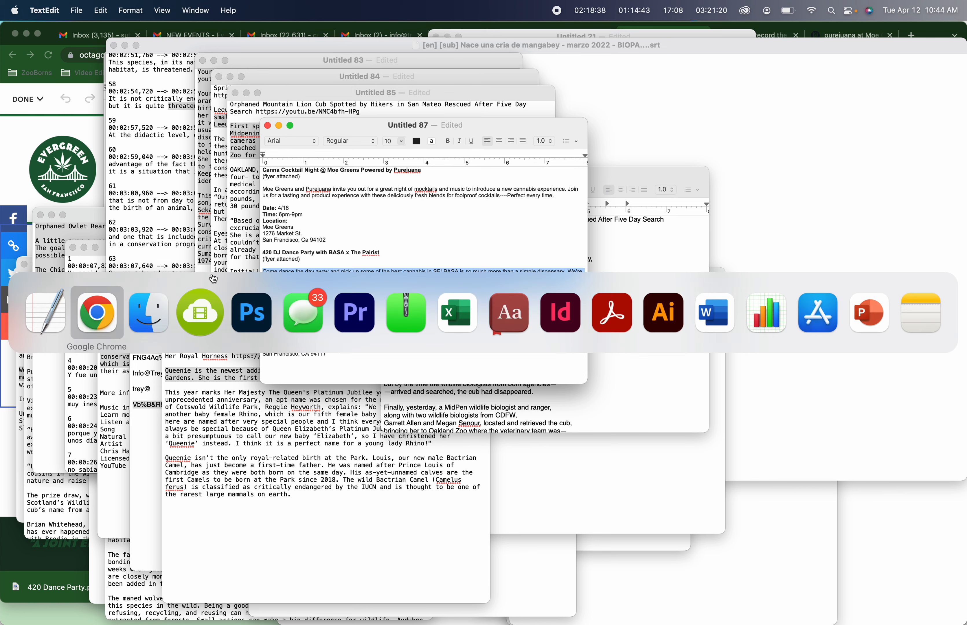
key(super+v)
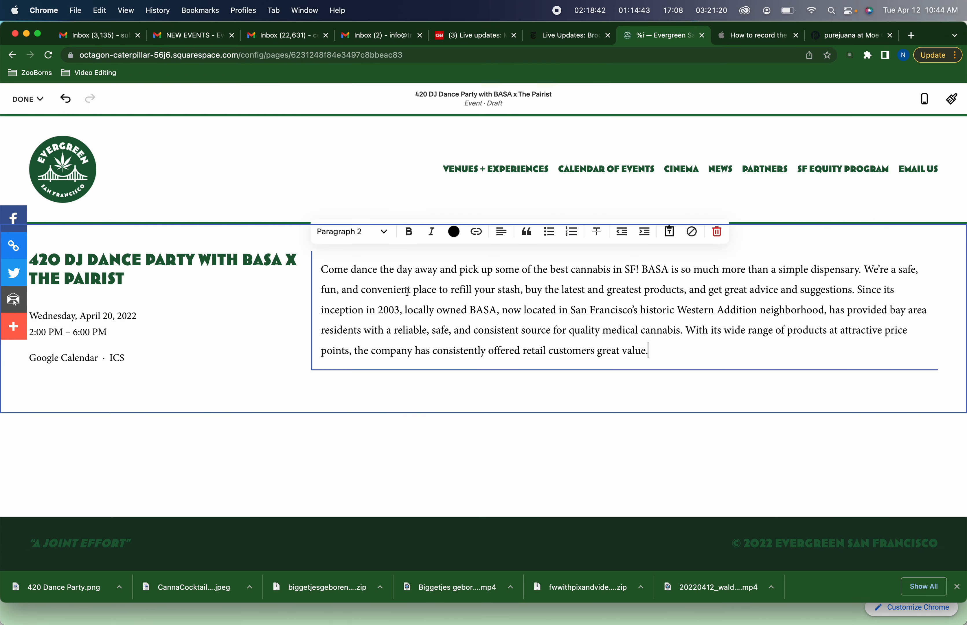
key(super+Tab)
drag(350, 314, 301, 313)
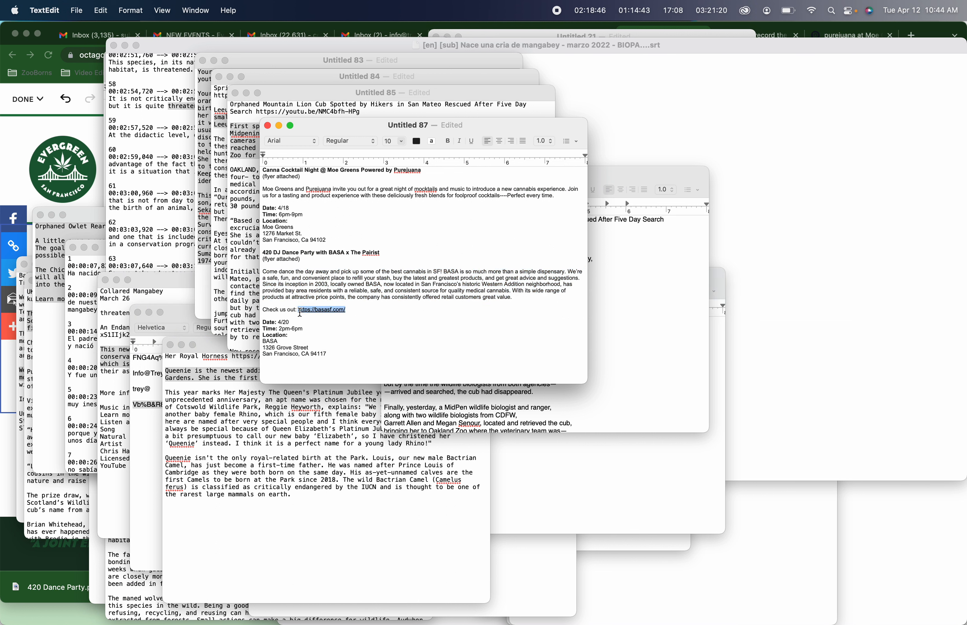
key(super+c)
key(super+Tab)
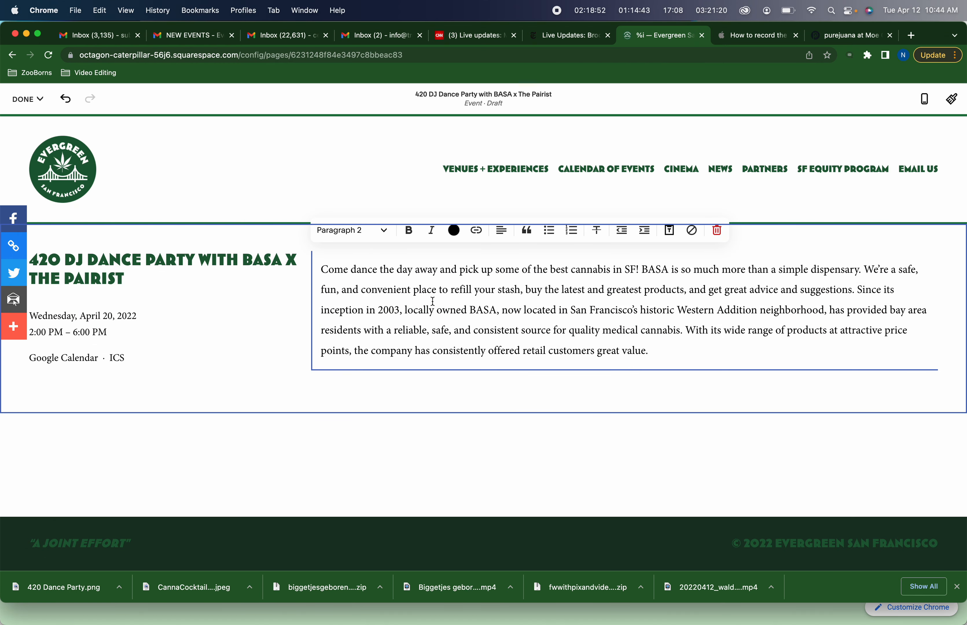
click(302, 330)
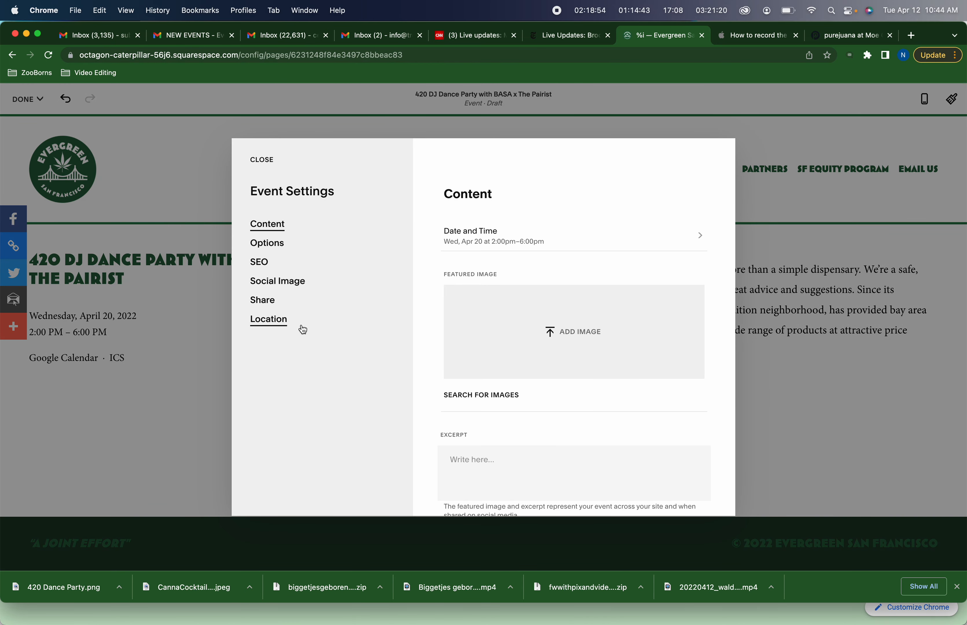
scroll(489, 394, down, 10)
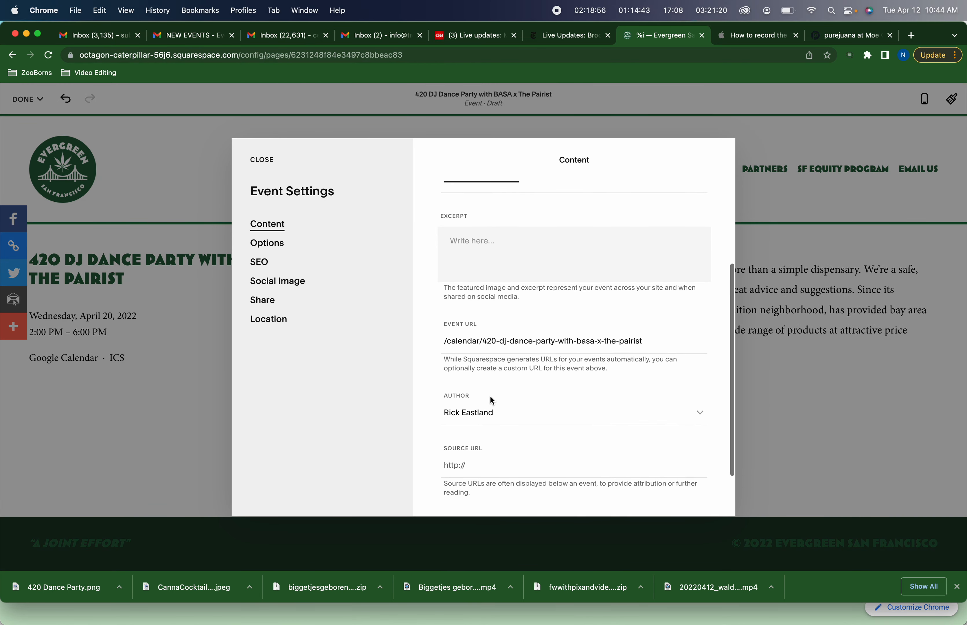
click(486, 465)
key(super+v)
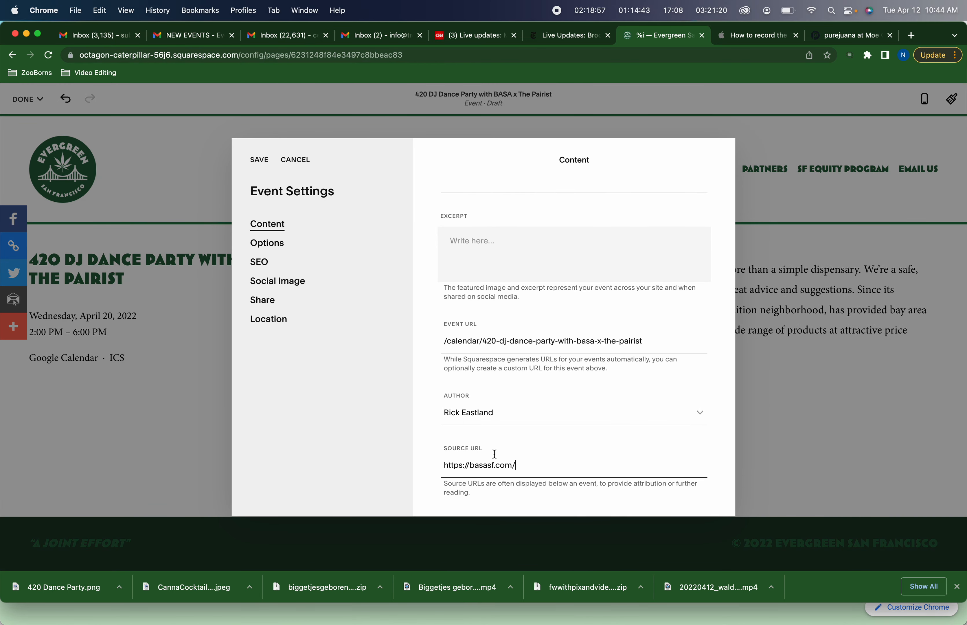
click(566, 412)
click(530, 438)
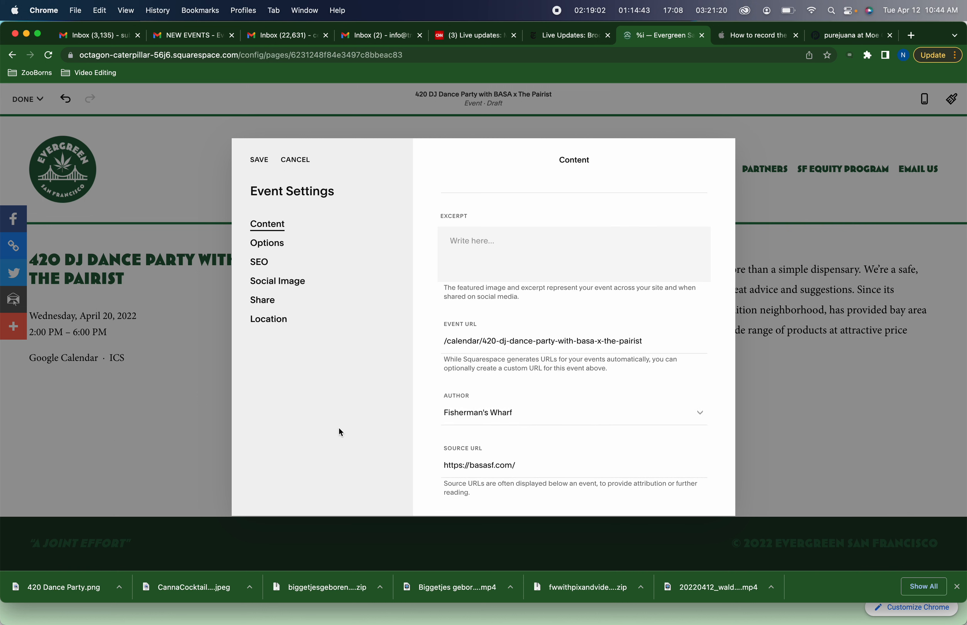
Step: Copy the dance party description from the TextEdit notes into the event's excerpt
key(super+Tab)
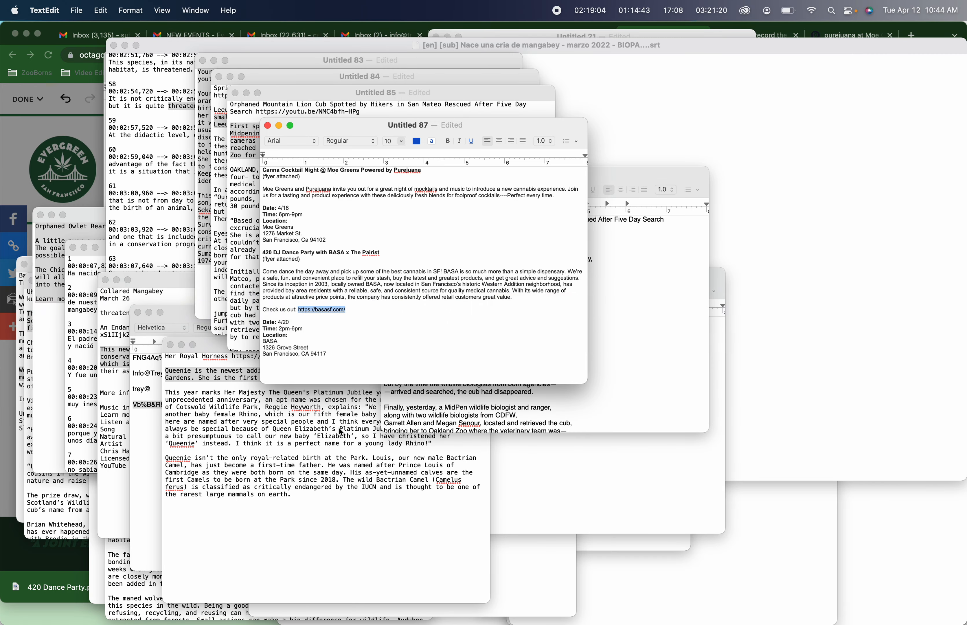
triple_click(433, 275)
key(super+c)
key(super+Tab)
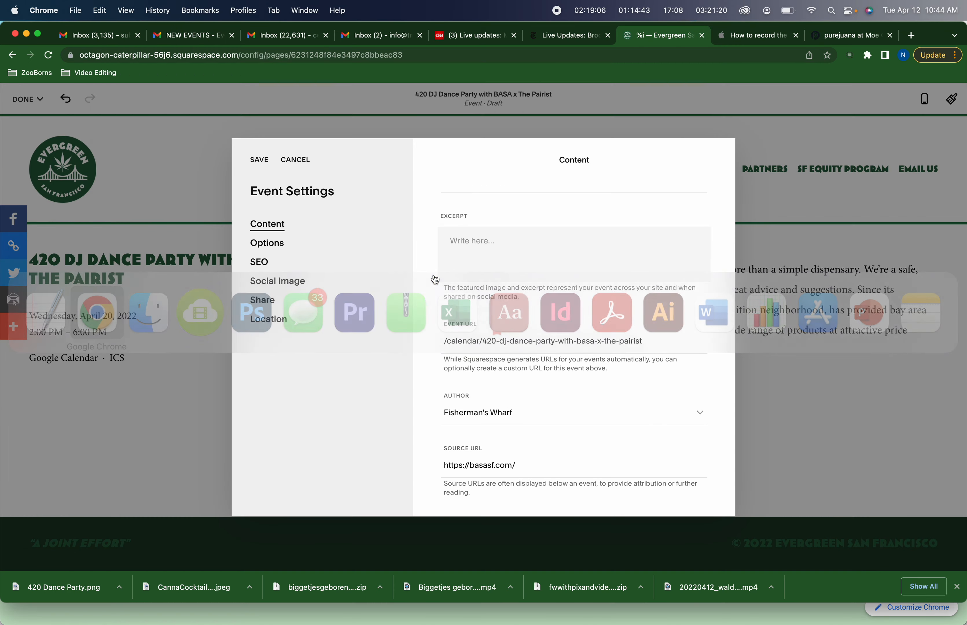
click(588, 254)
key(super+v)
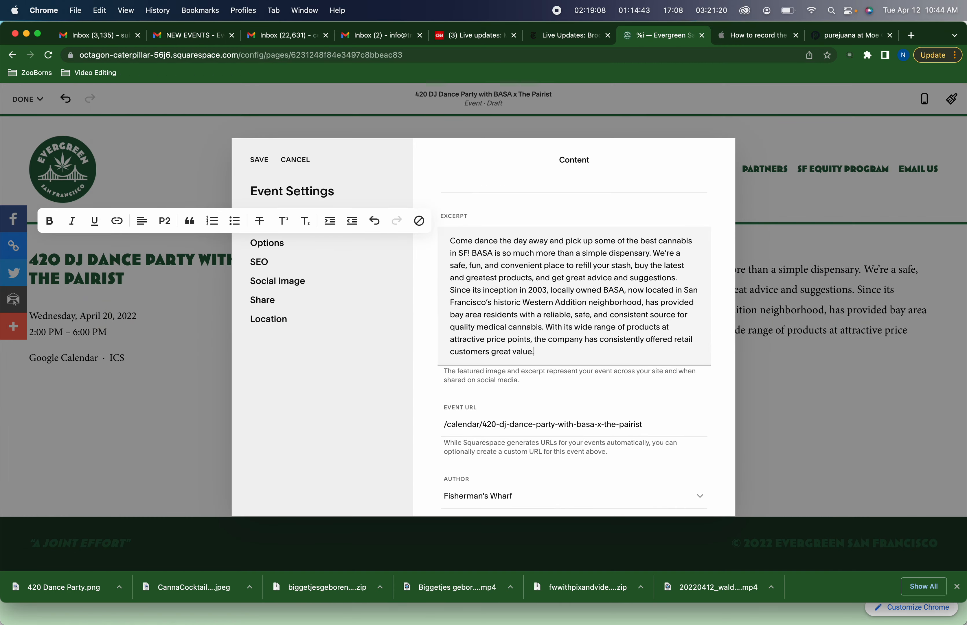
key(super+Tab)
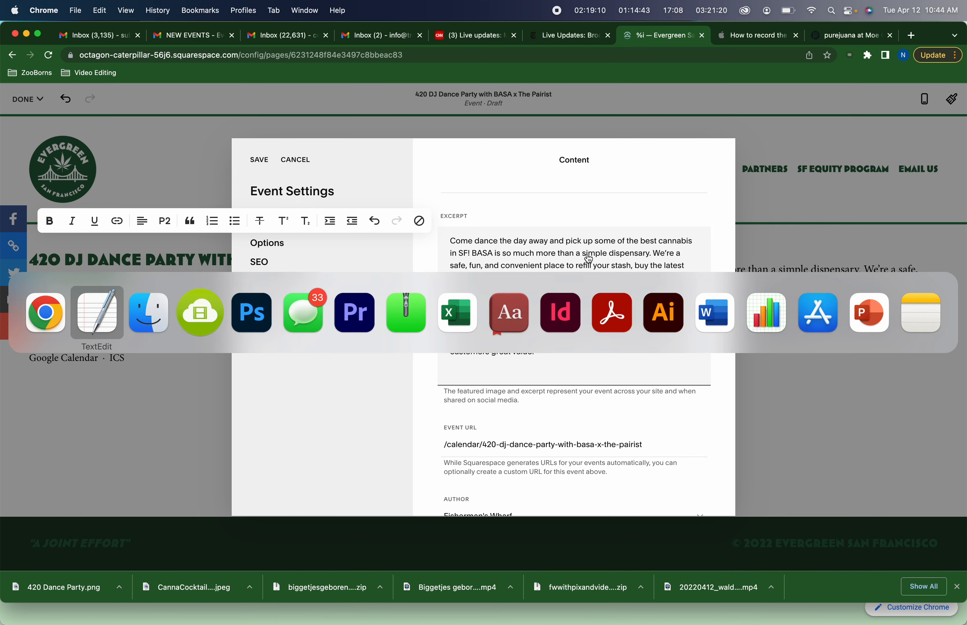
drag(358, 309, 299, 311)
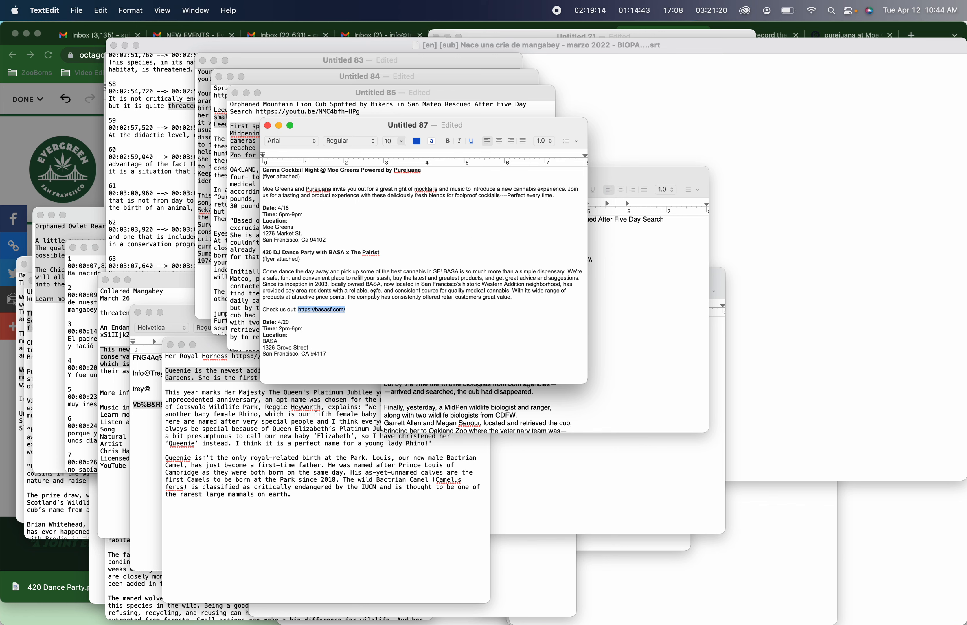
key(super+Tab)
key(super+v)
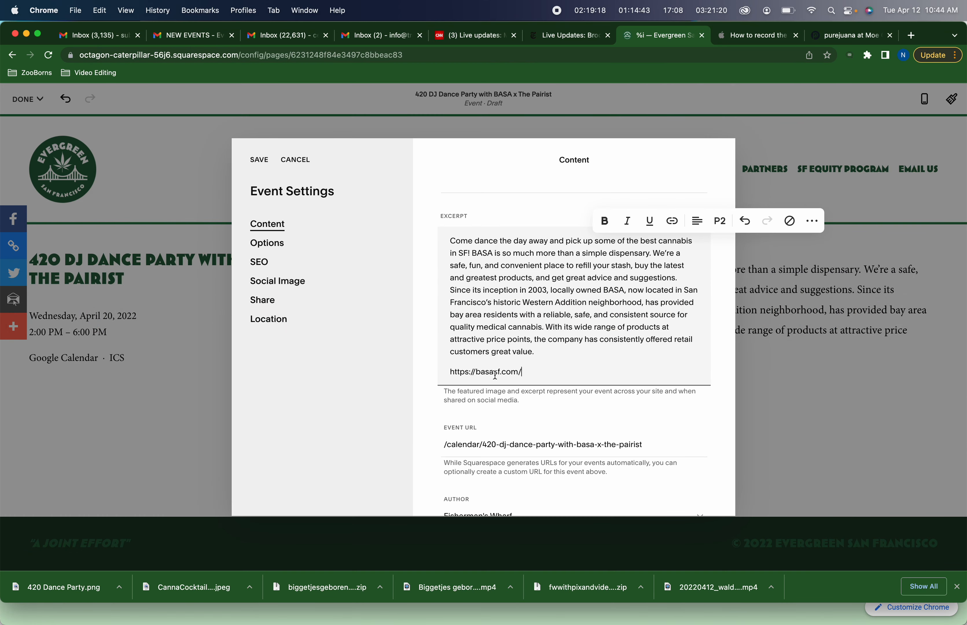
drag(529, 376, 418, 372)
key(super+c)
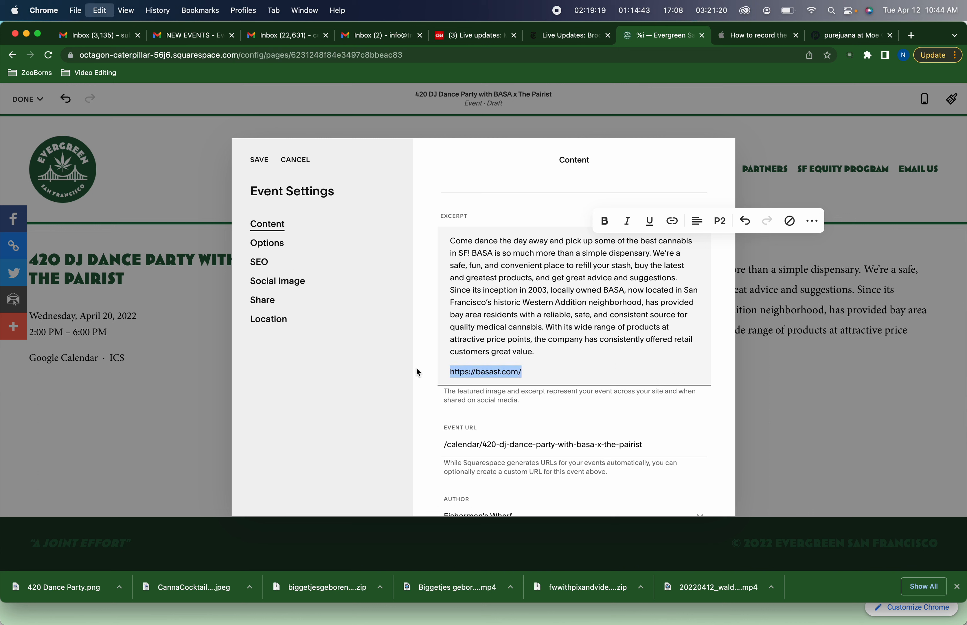
click(678, 223)
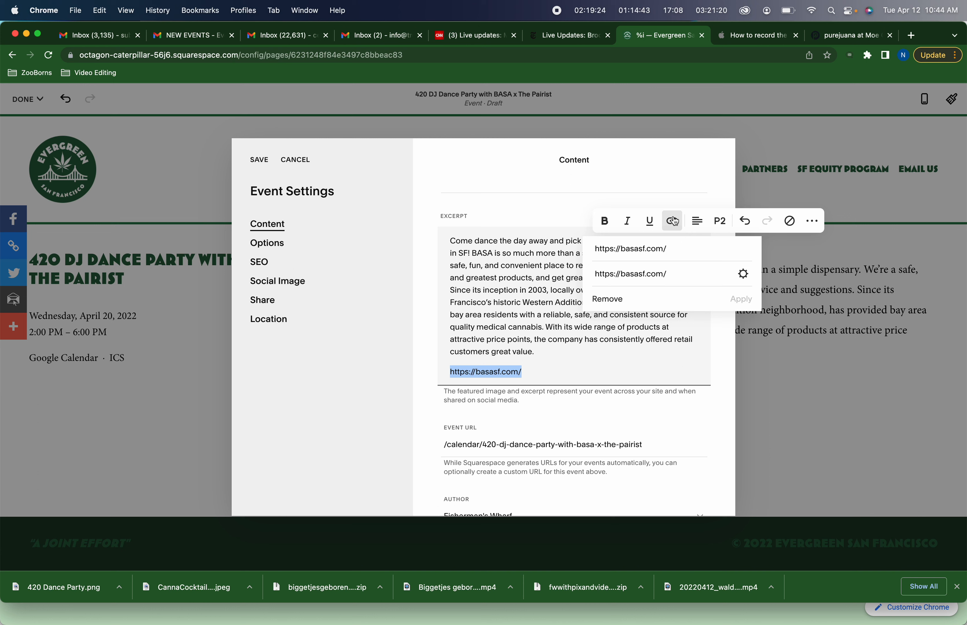
click(675, 276)
click(679, 245)
key(super+a)
click(674, 276)
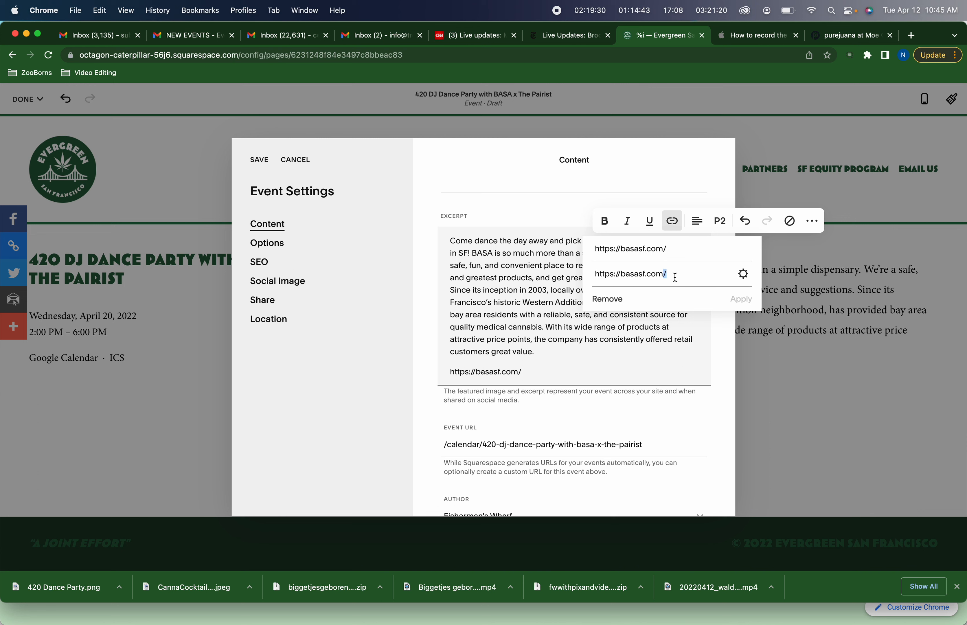
key(super+a)
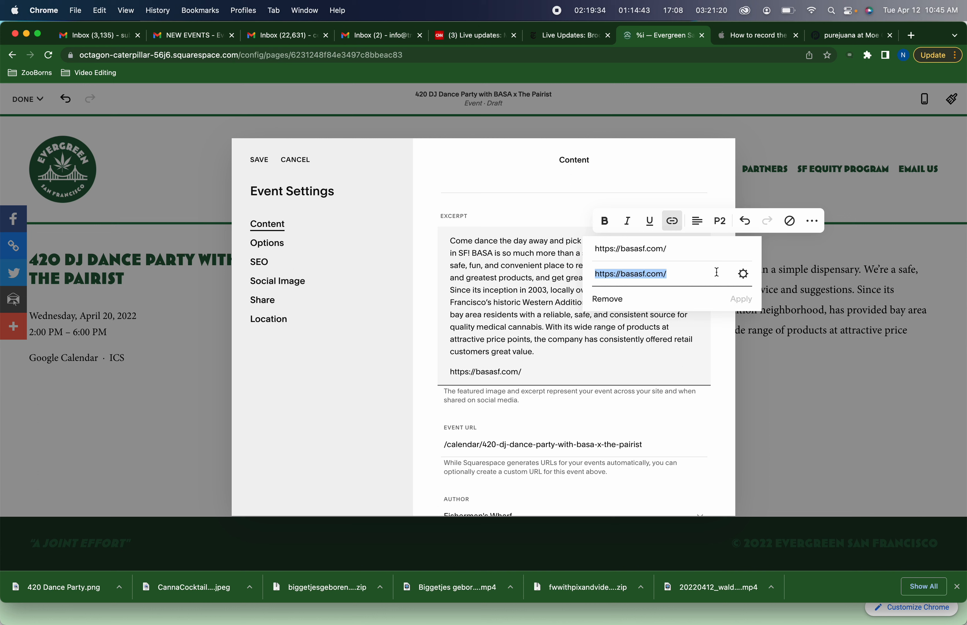
key(BackSpace)
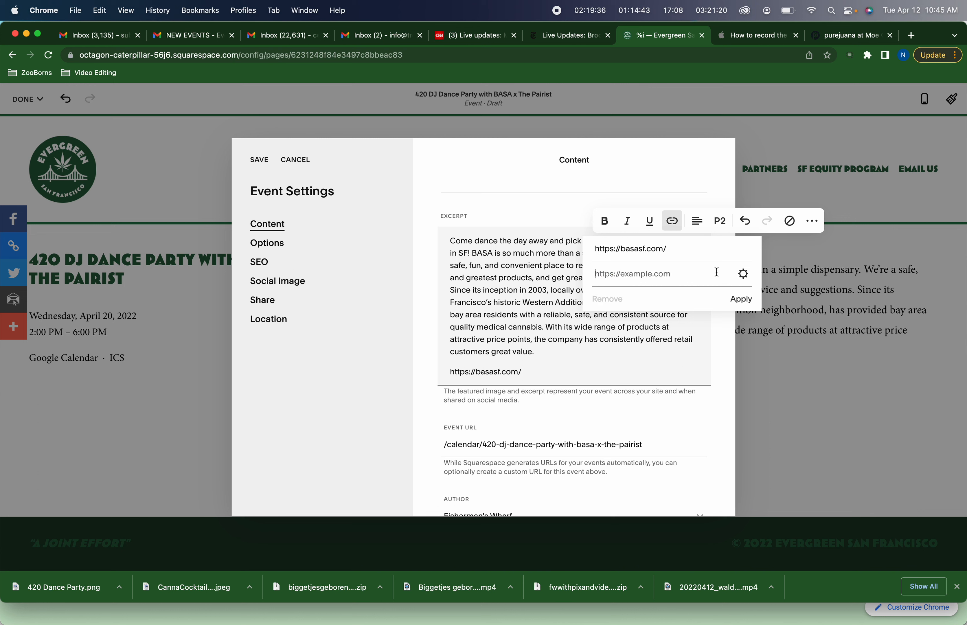
key(super+v)
click(741, 300)
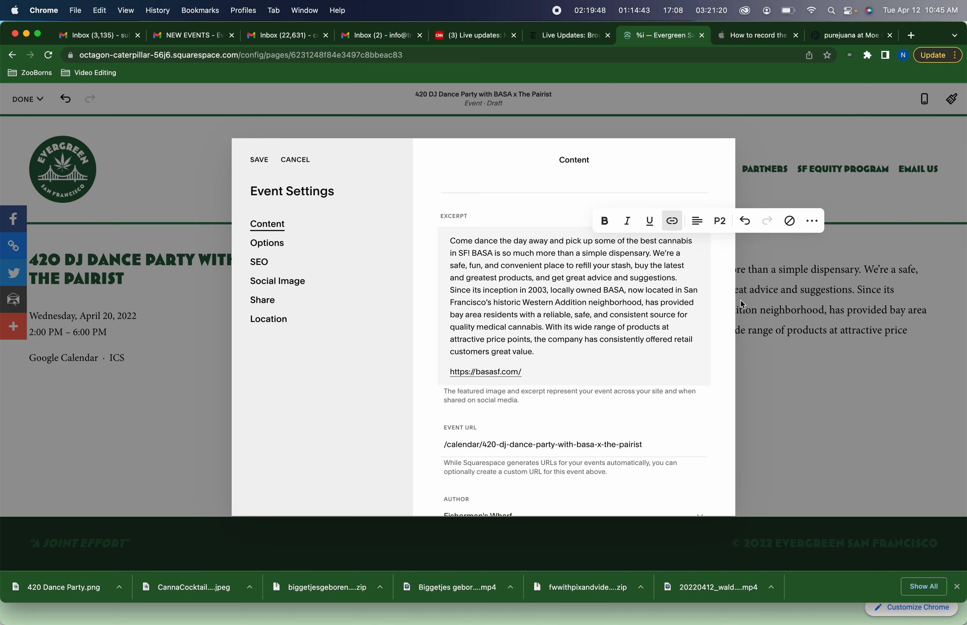
Step: Upload 420 Dance Party.png from the Calendar folder as the event's featured image
scroll(509, 365, down, 5)
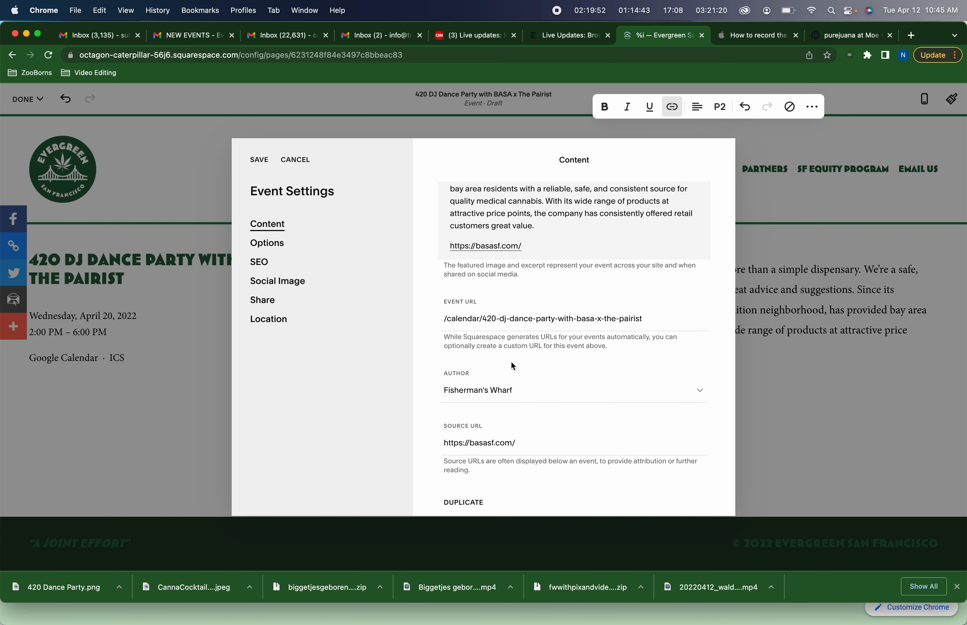
scroll(511, 365, down, 1)
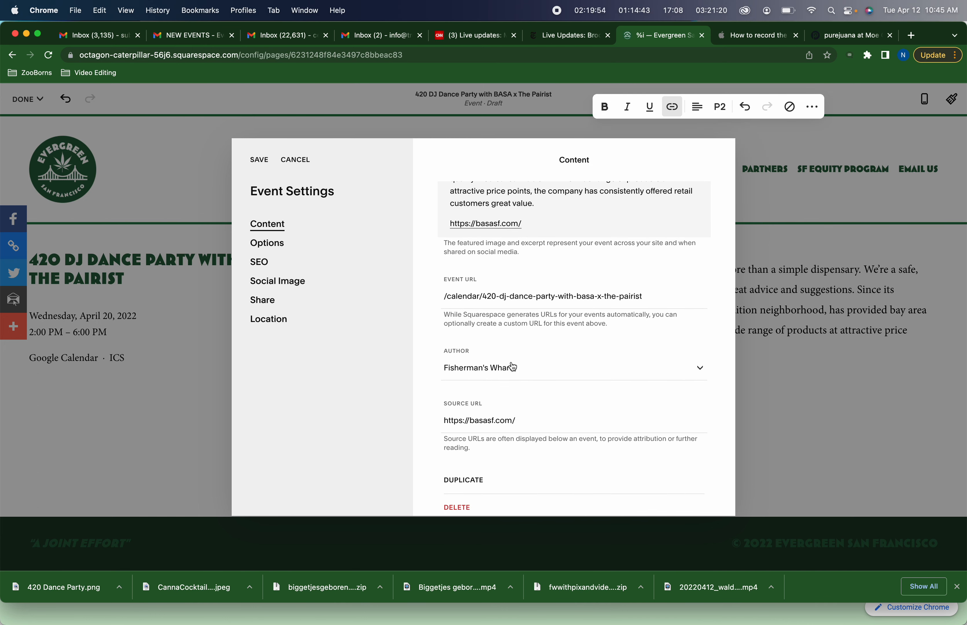
scroll(513, 367, down, 1)
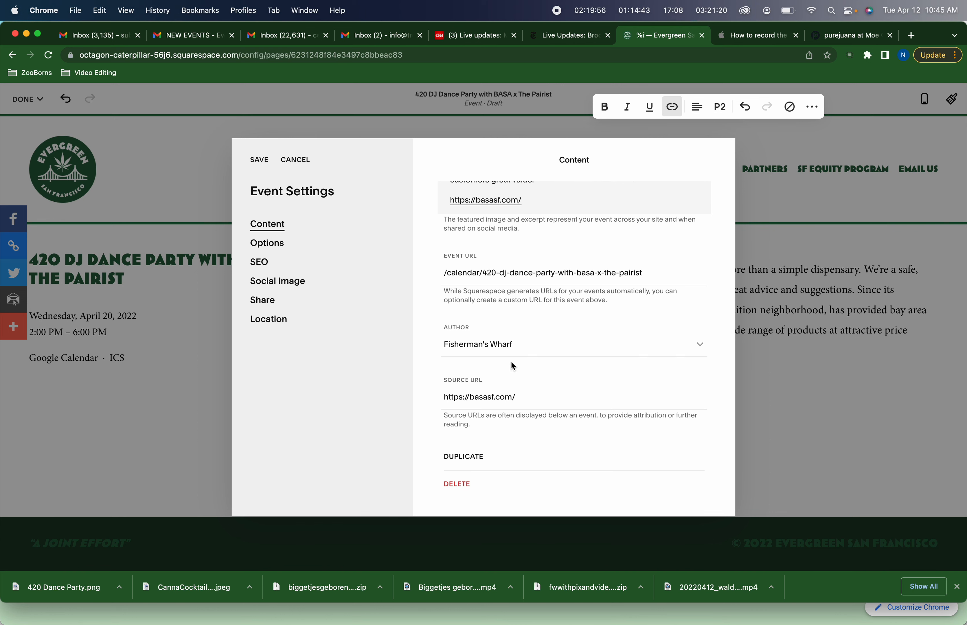
scroll(511, 360, up, 10)
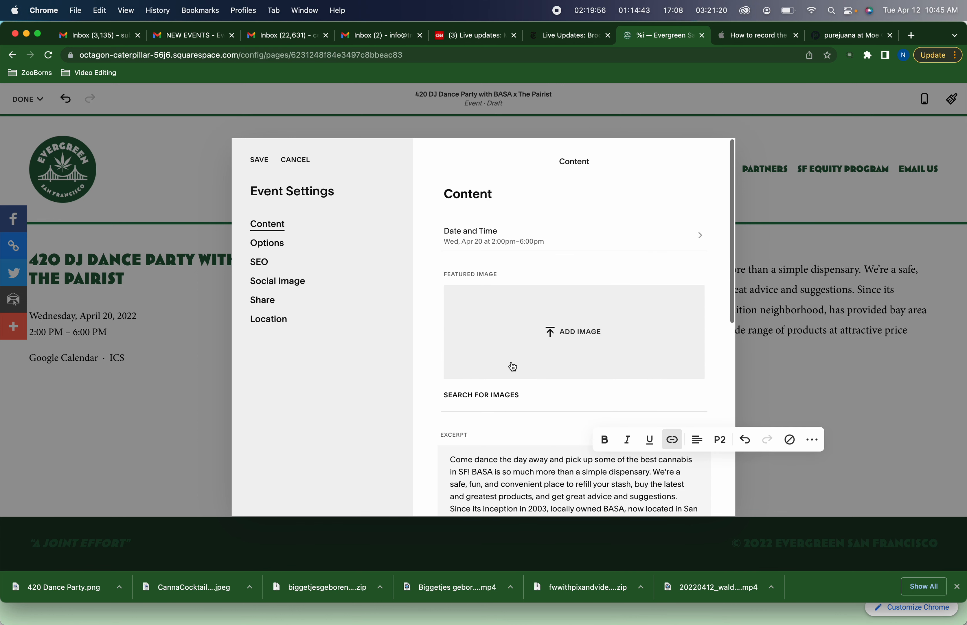
click(573, 337)
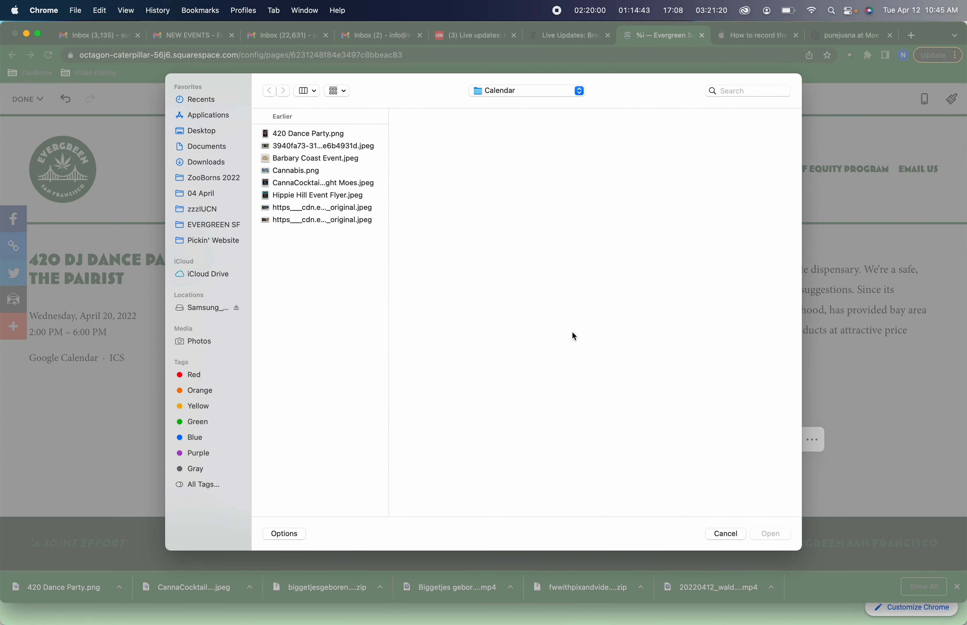
click(328, 136)
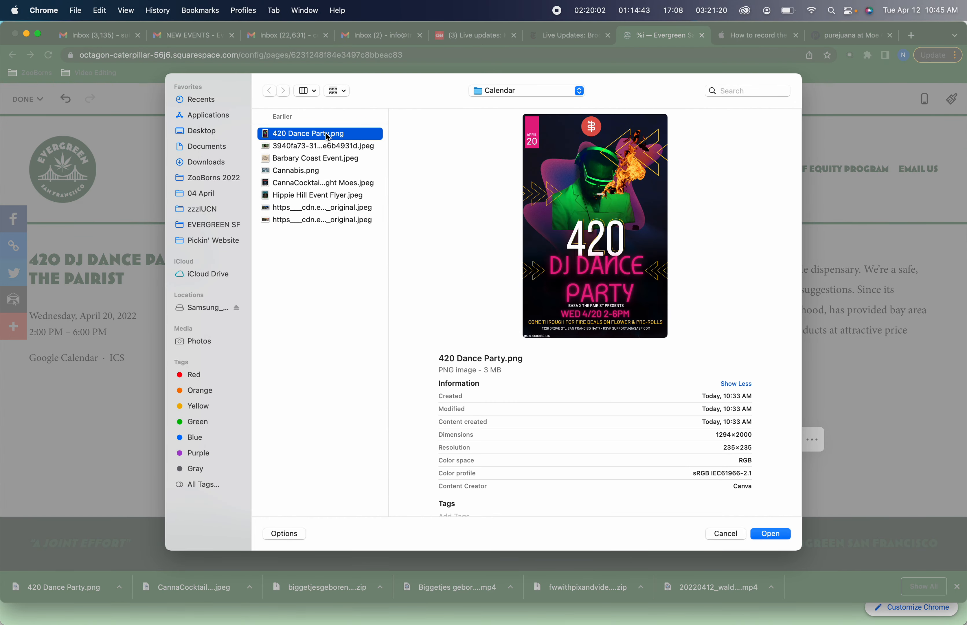
key(Down)
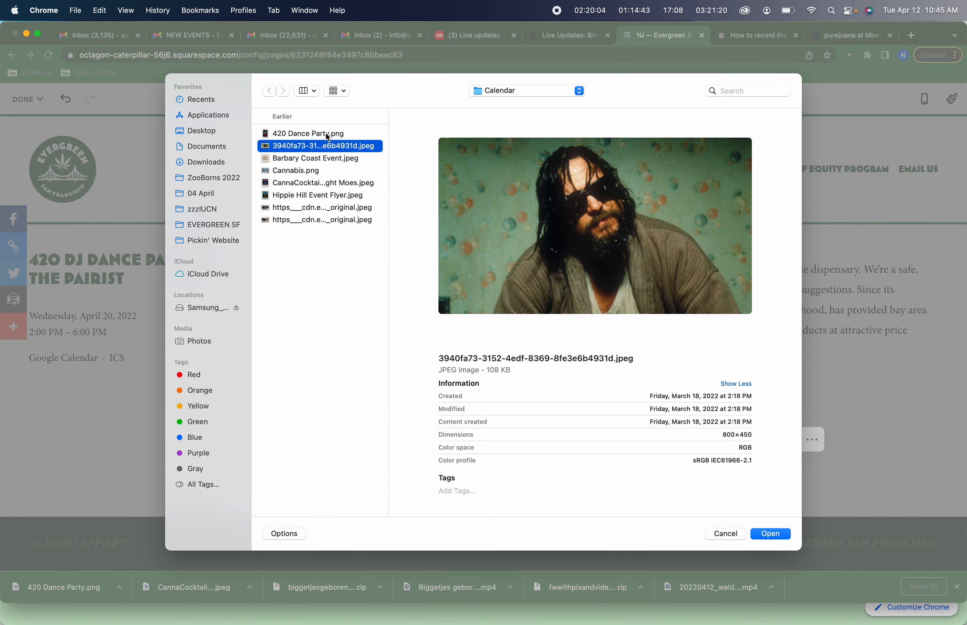
key(Down)
key(Up)
key(Up)
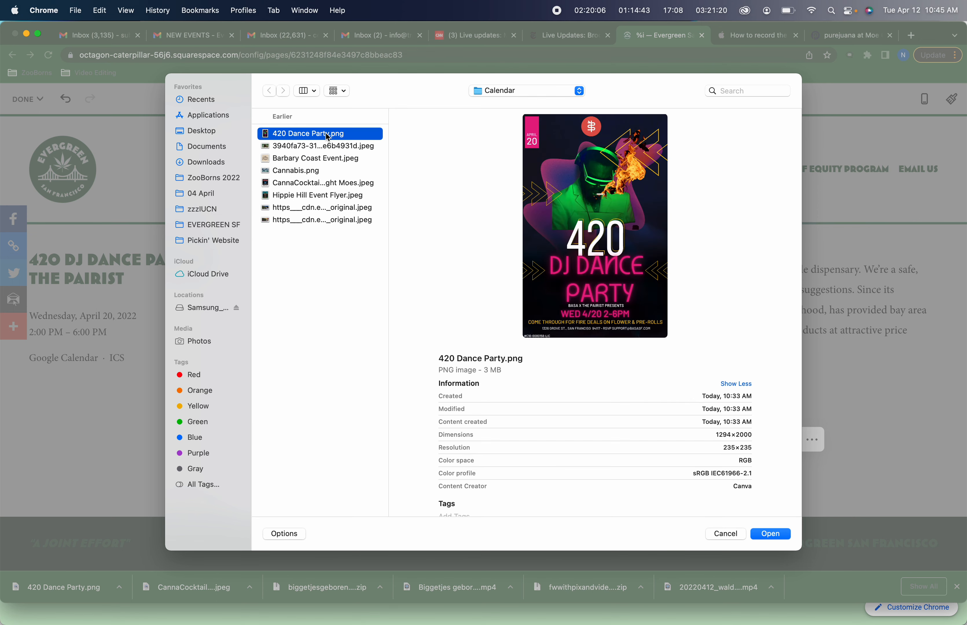
key(space)
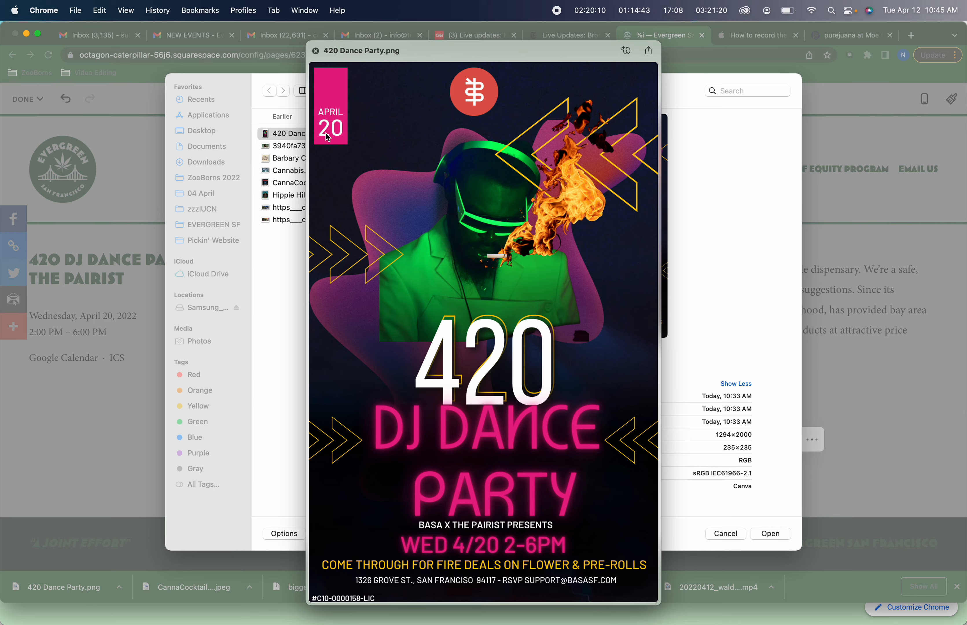
key(space)
key(Escape)
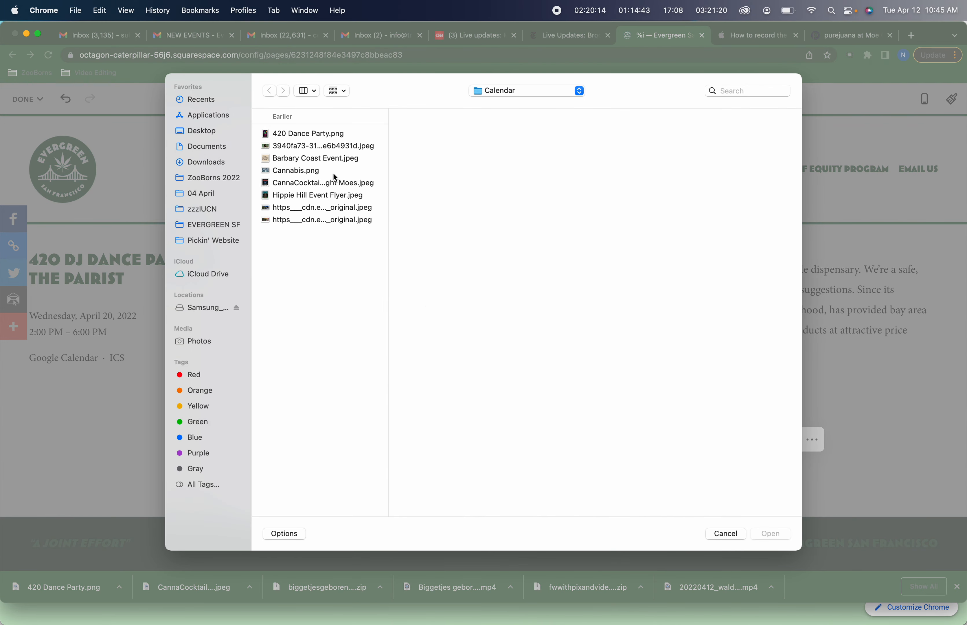
click(325, 137)
double_click(326, 136)
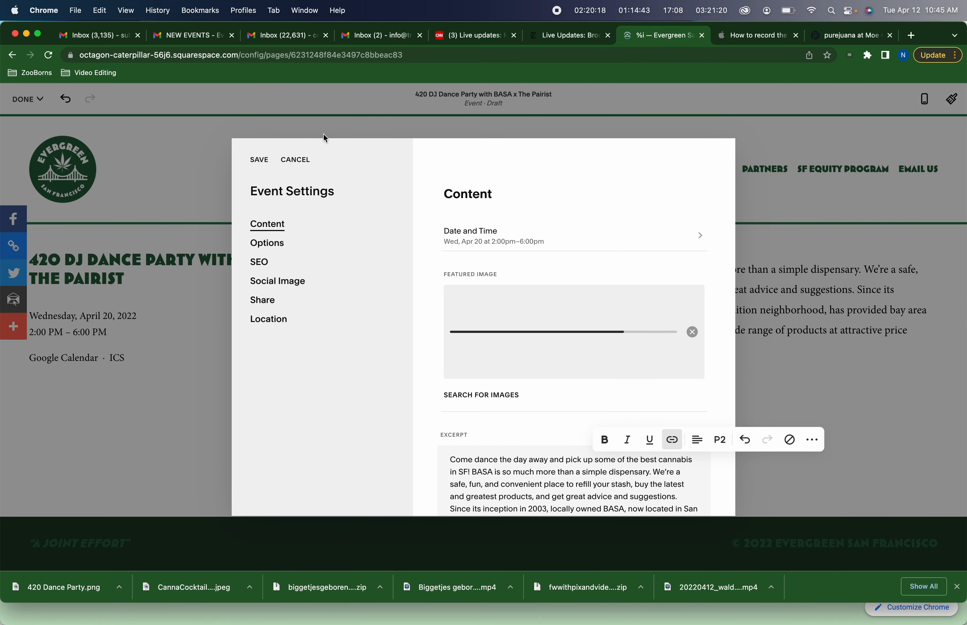
Step: Set the event's status to Published in its options
scroll(500, 317, down, 4)
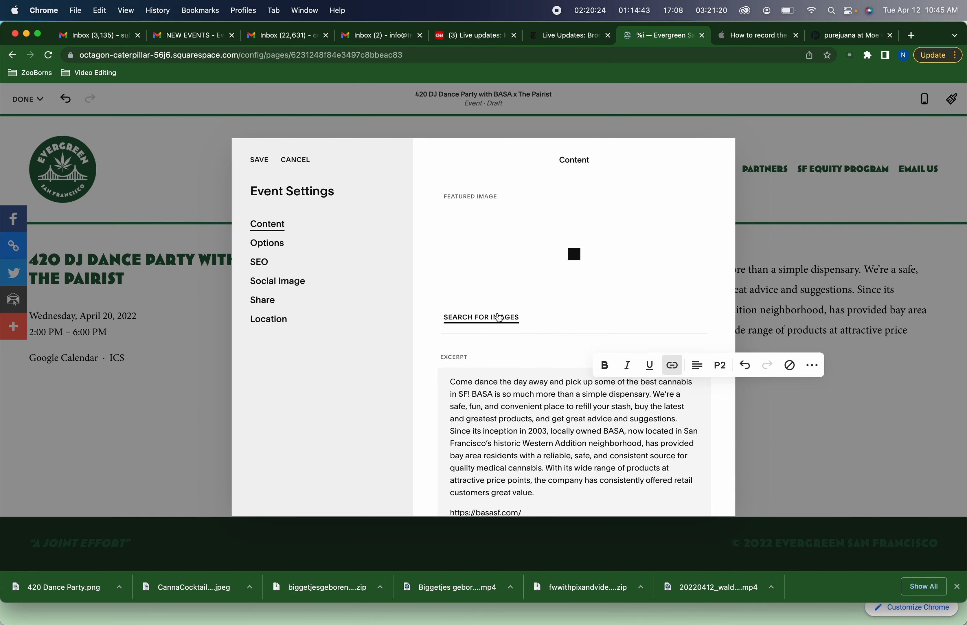
scroll(500, 316, up, 2)
scroll(497, 311, down, 10)
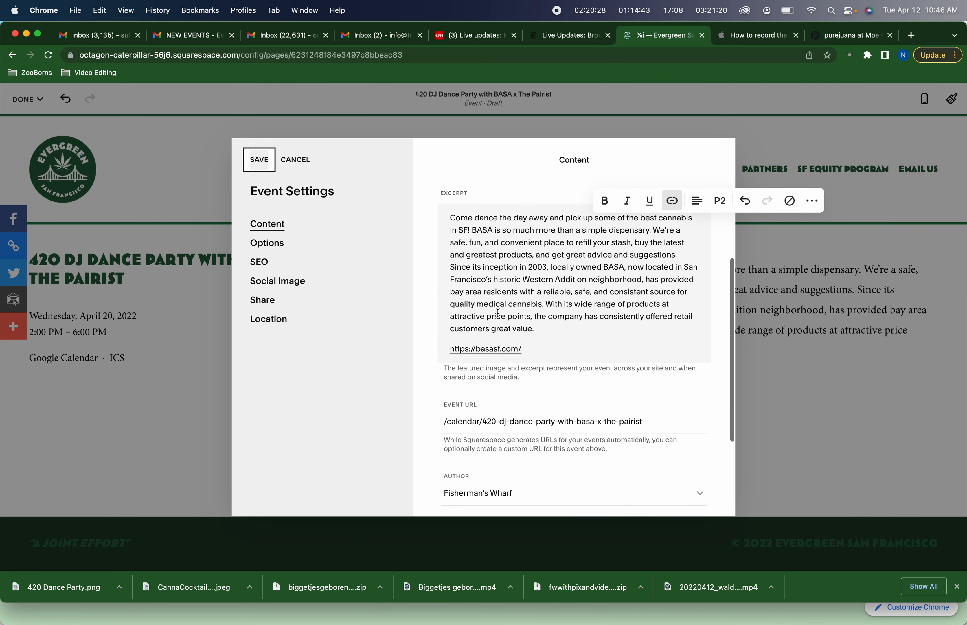
scroll(497, 313, down, 6)
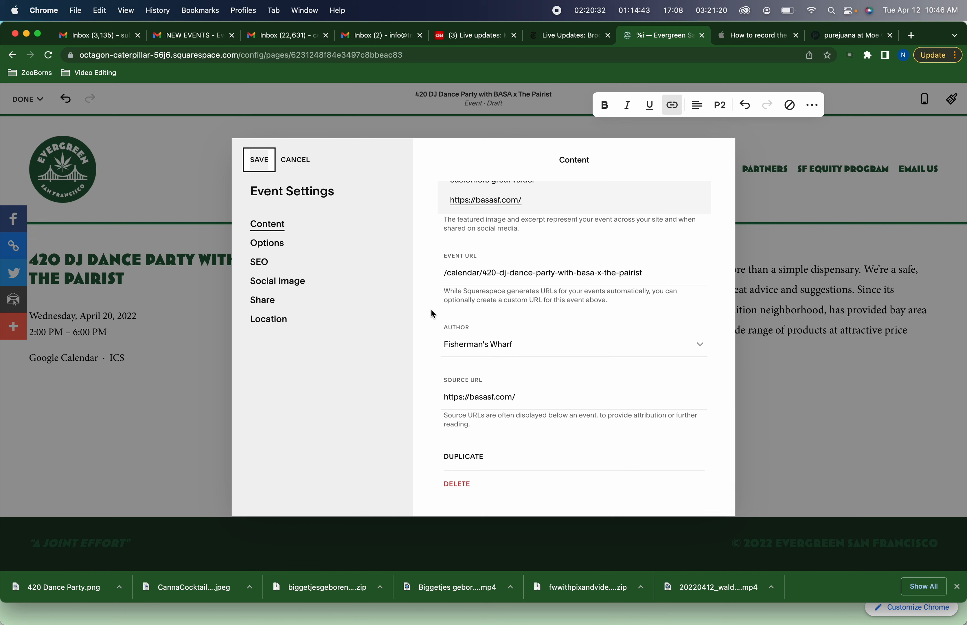
click(258, 246)
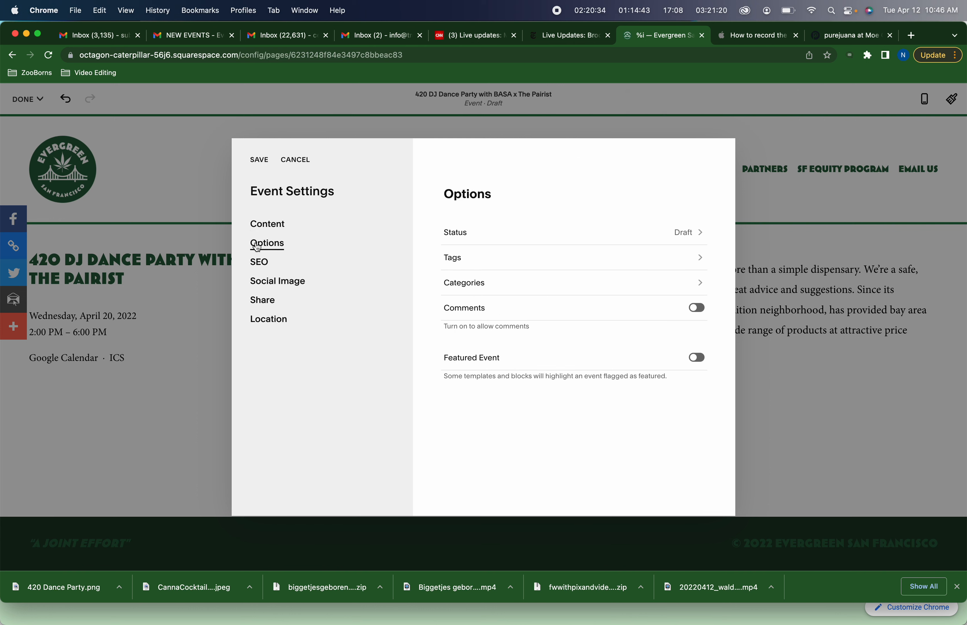
click(477, 239)
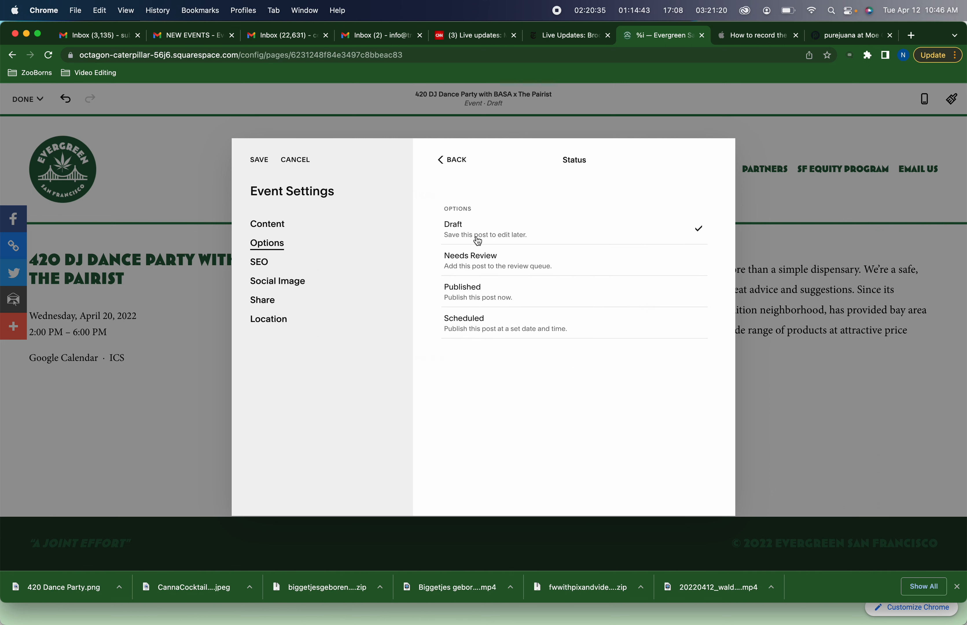
click(470, 293)
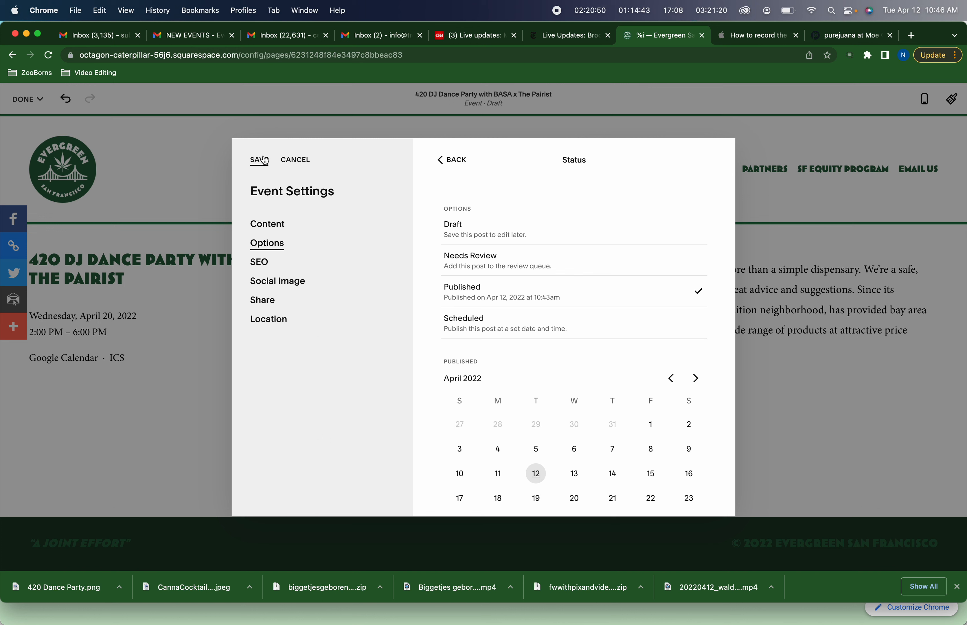
click(268, 265)
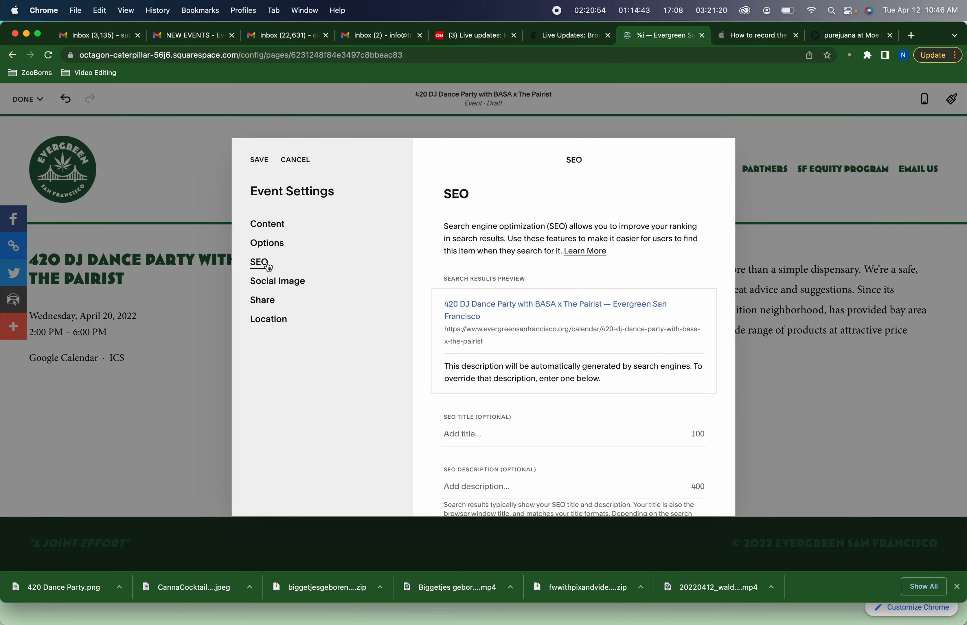
scroll(528, 318, down, 3)
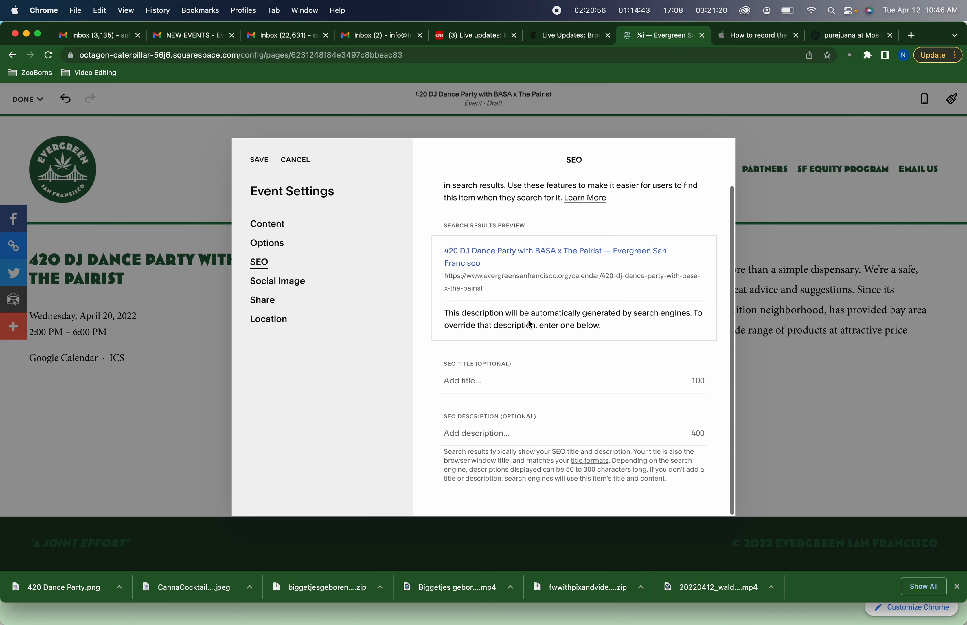
click(266, 284)
click(268, 308)
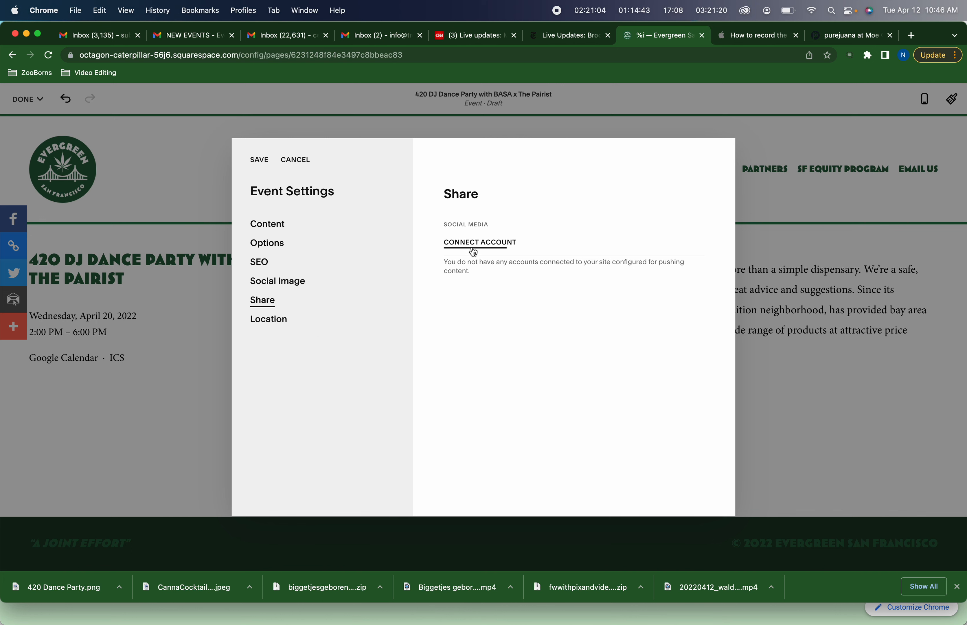
Step: Copy the BASA venue name and address from the TextEdit notes into the business name of the event's location
click(262, 319)
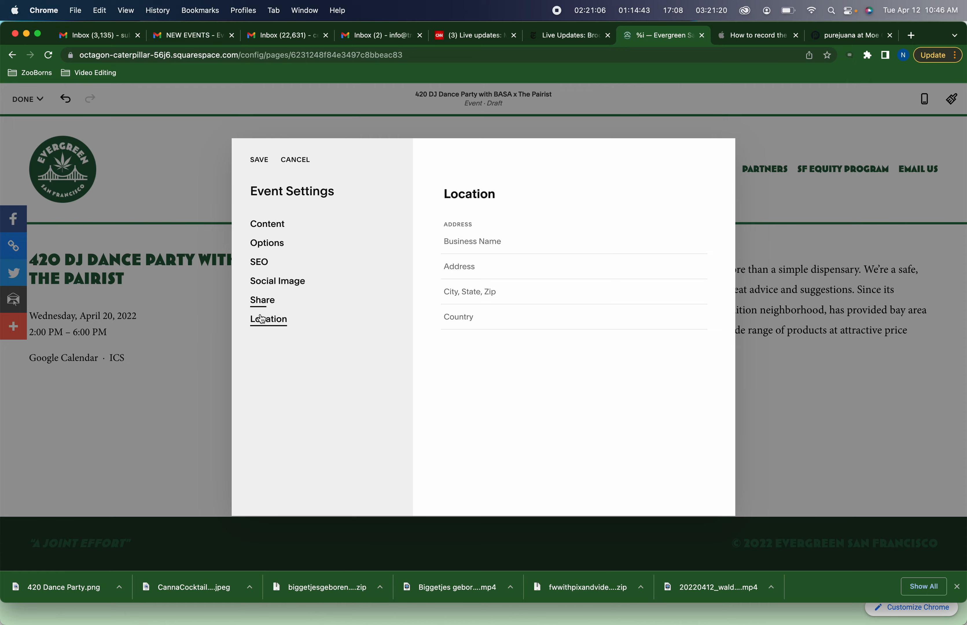
key(super+Tab)
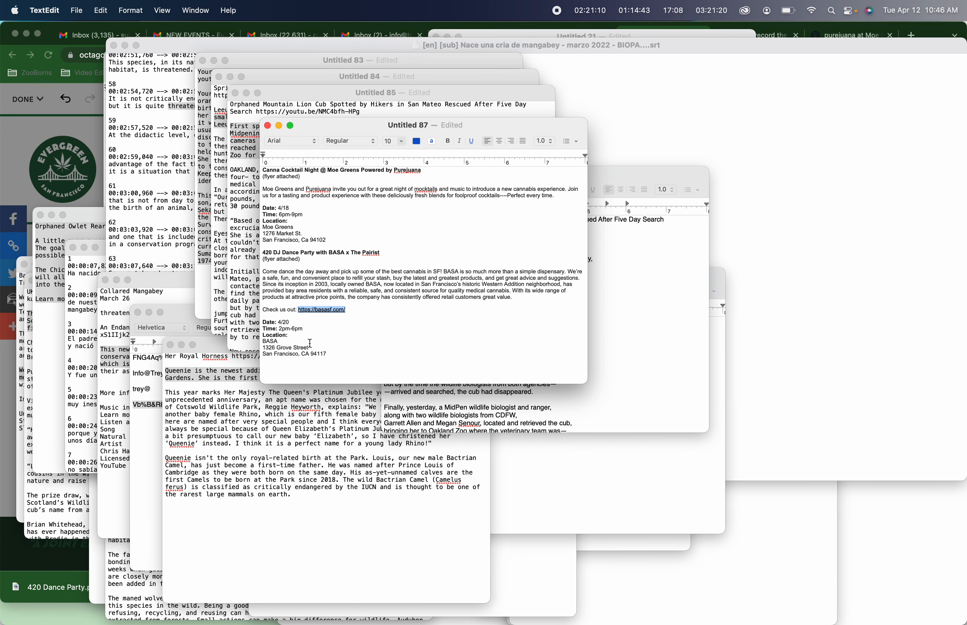
drag(329, 354, 244, 344)
key(super+c)
key(super+Tab)
click(503, 241)
key(super+v)
Step: Move the venue's postal address from the business name to the address line, accept the matching suggestion, and save the event settings
click(465, 242)
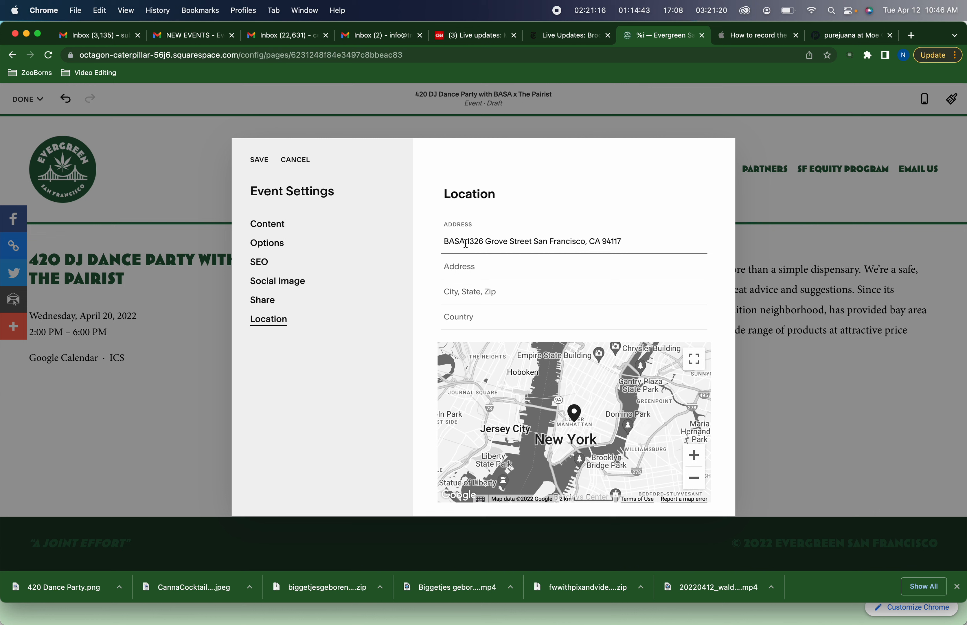
key(super+shift+Right)
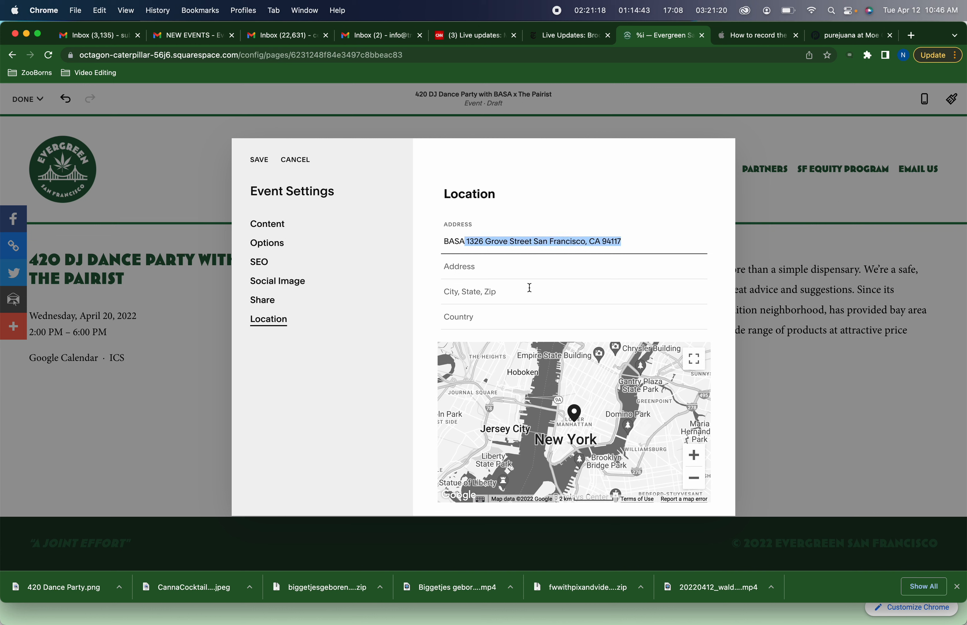
key(super+x)
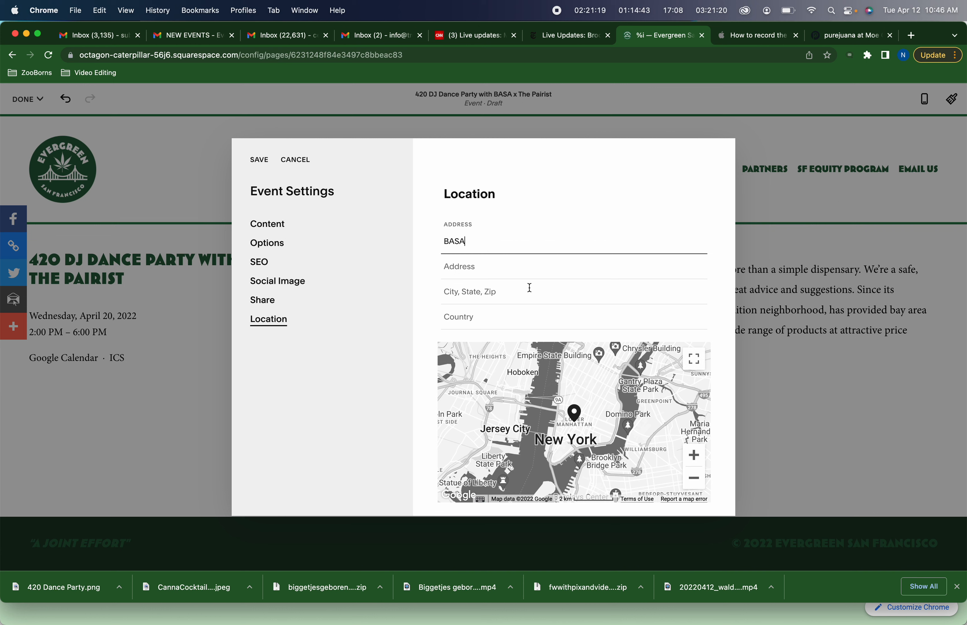
click(502, 269)
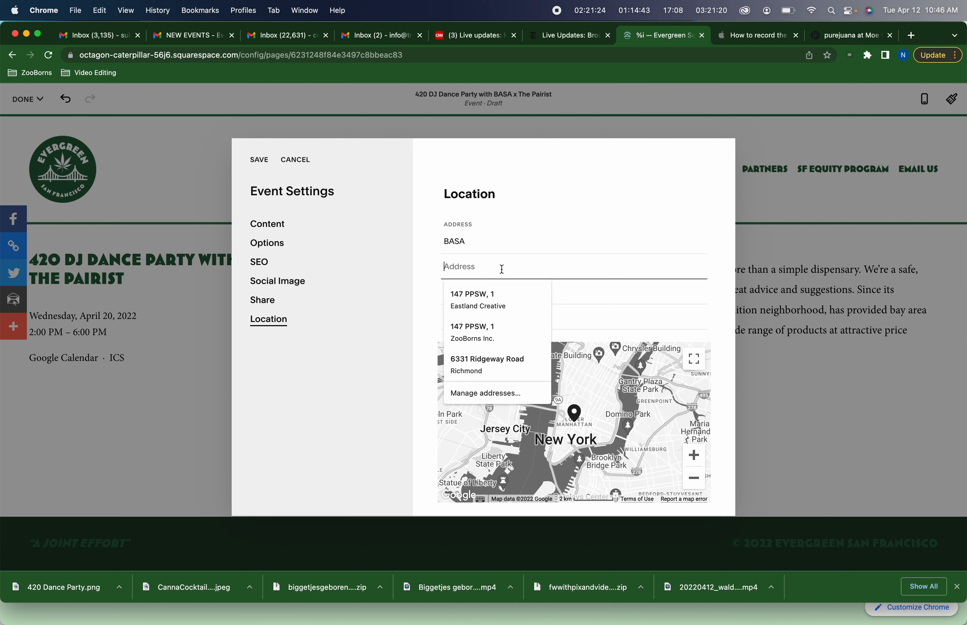
key(super+v)
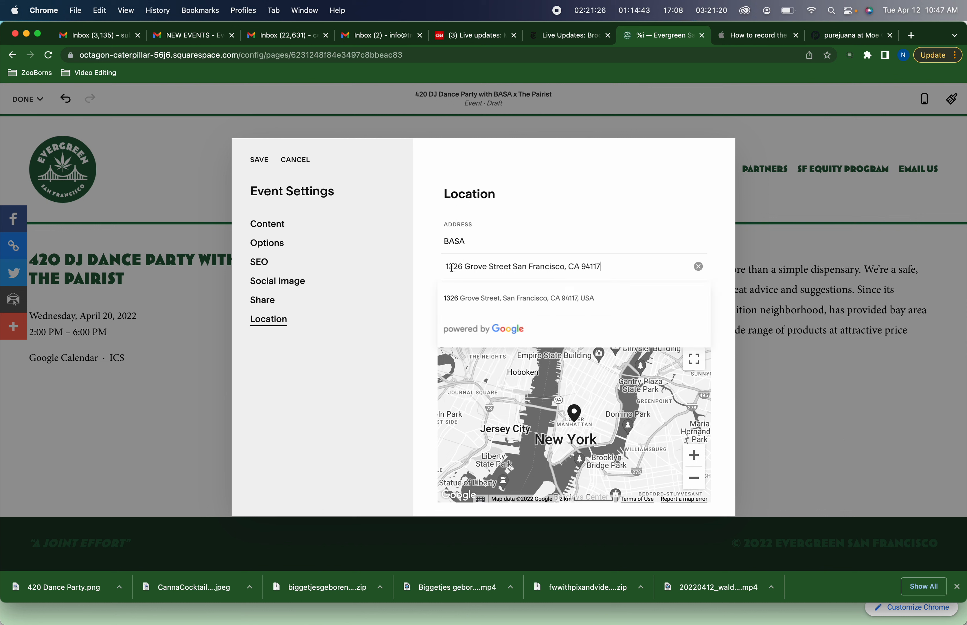
click(525, 300)
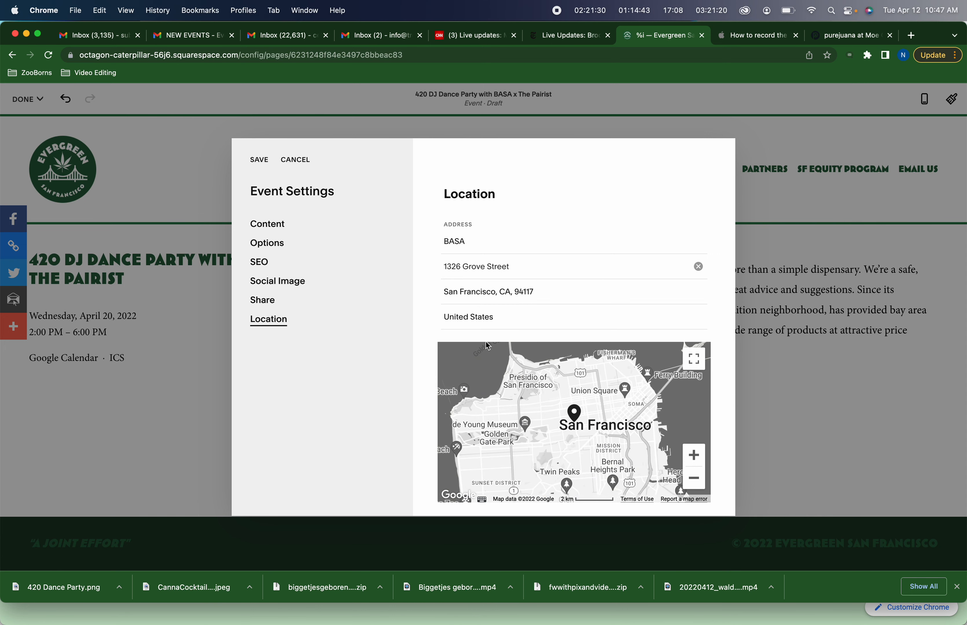
scroll(578, 404, down, 2)
scroll(579, 403, down, 1)
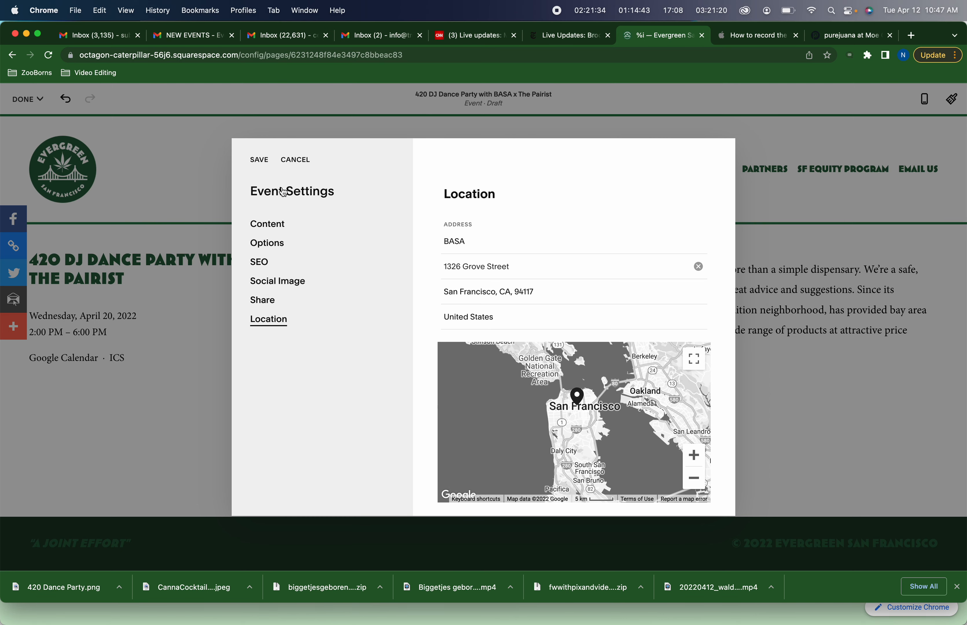
click(262, 160)
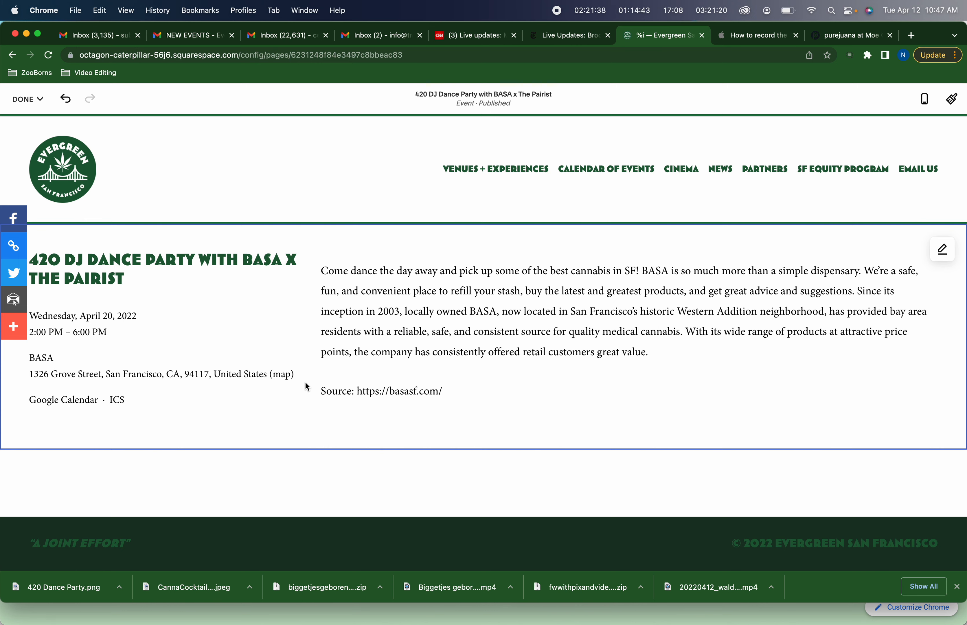
click(285, 379)
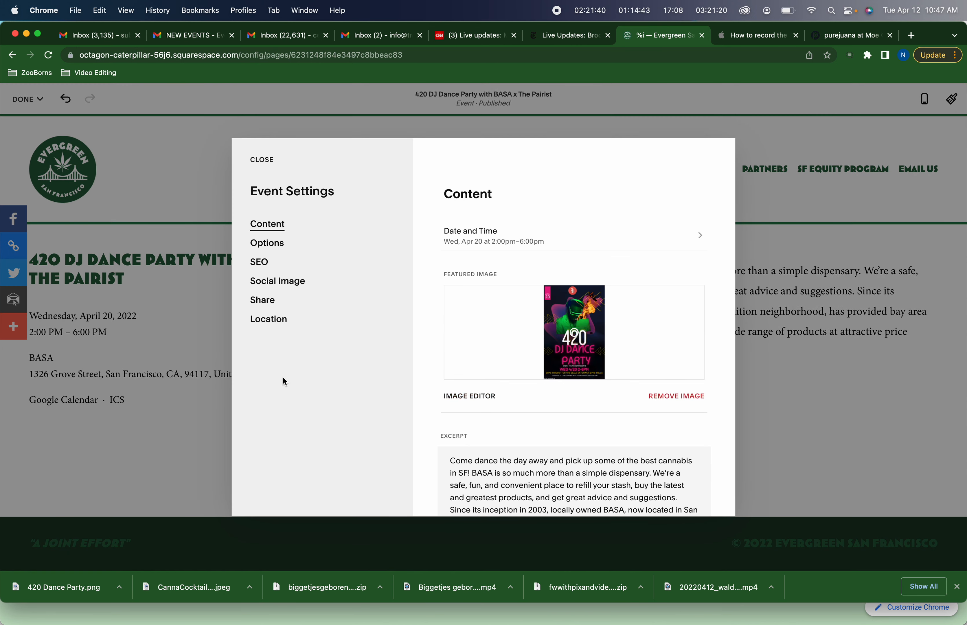
click(272, 163)
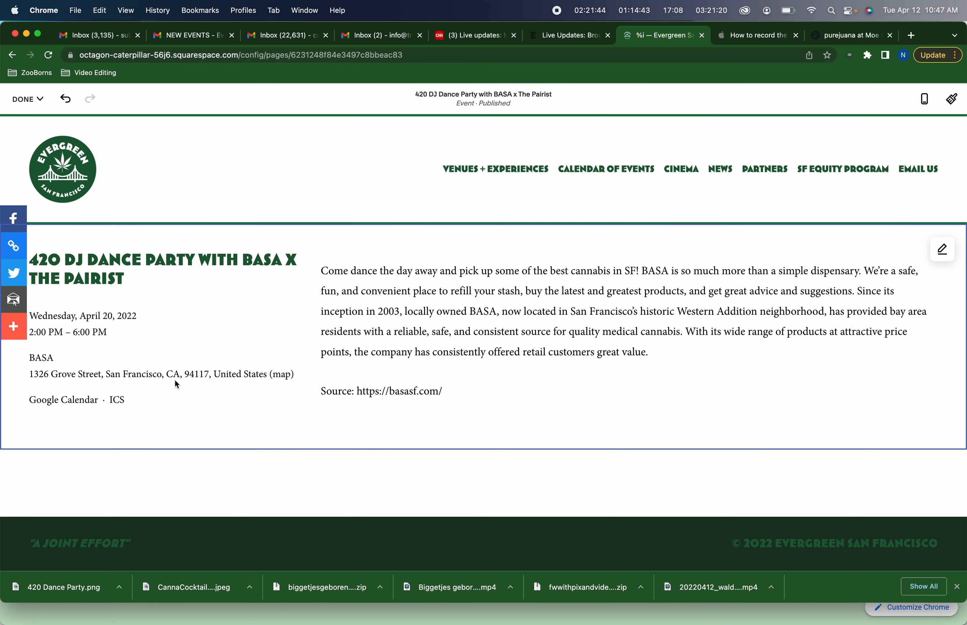
click(106, 324)
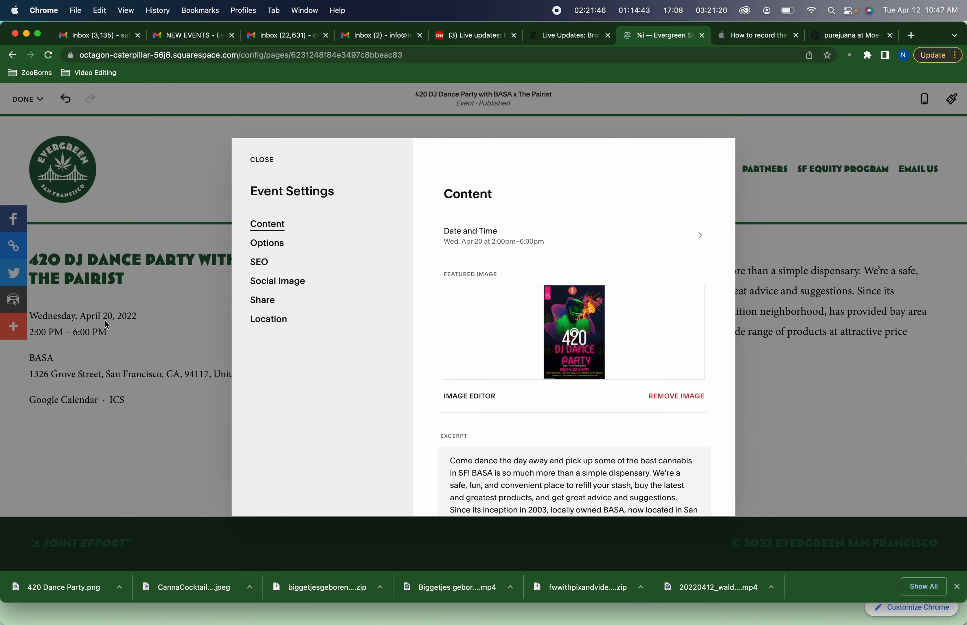
click(266, 162)
Step: Save the 420 DJ Dance Party event page and finish editing it
click(26, 98)
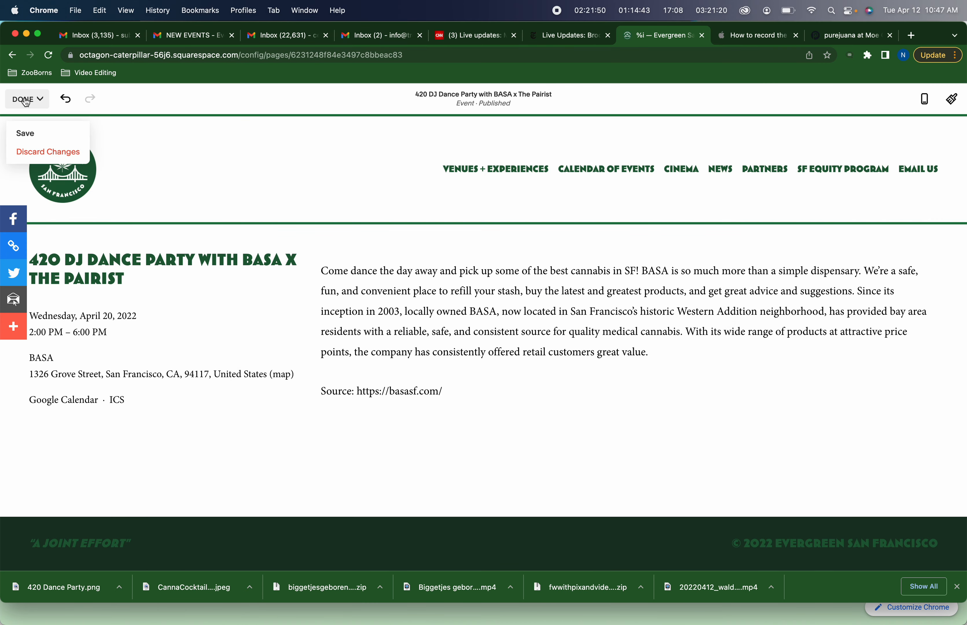
click(28, 133)
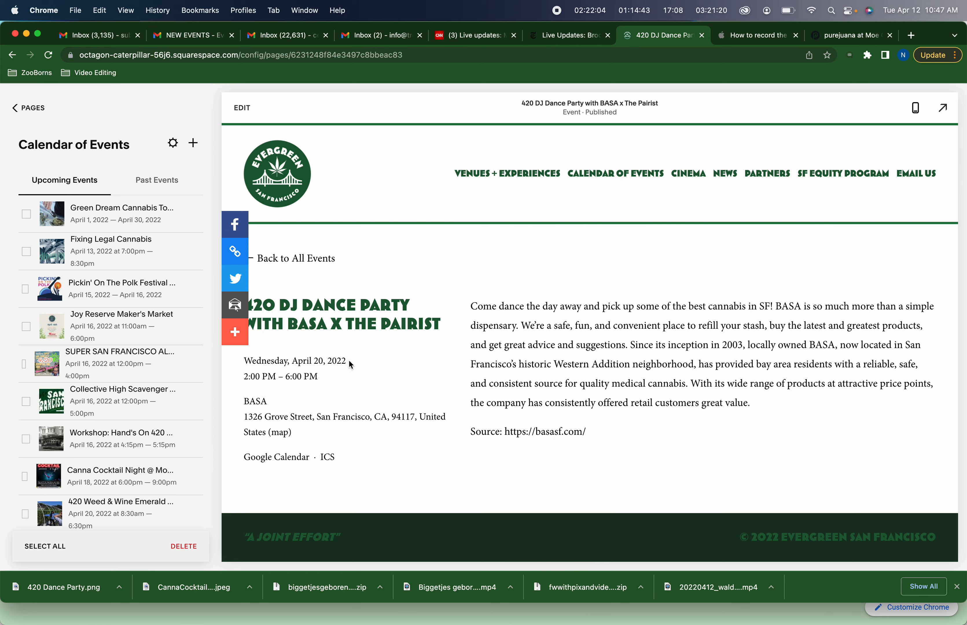
Step: Add an image block between the event's description and its source link, using the file 420 Dance Party.png
click(242, 108)
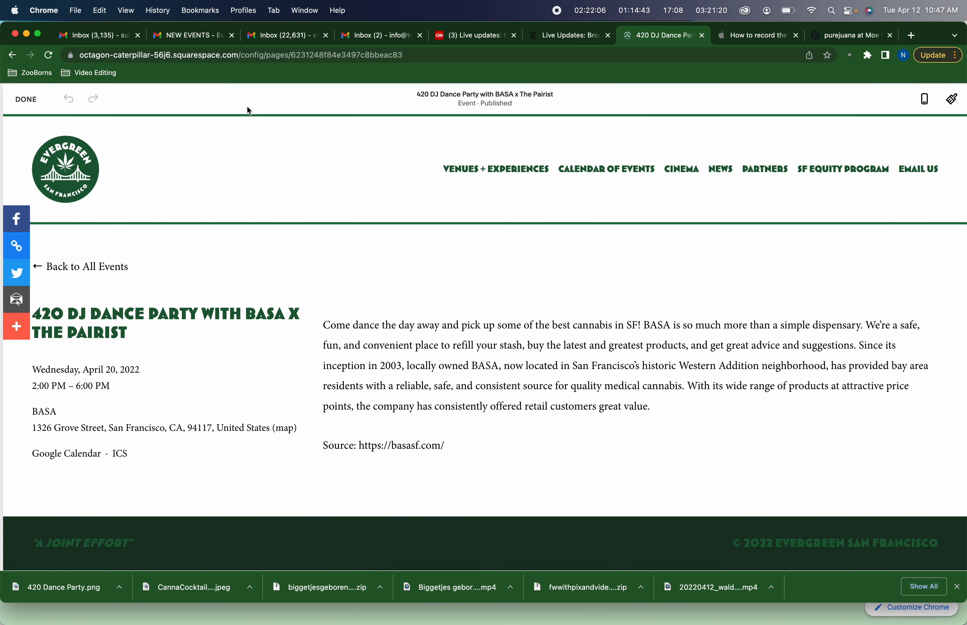
click(630, 430)
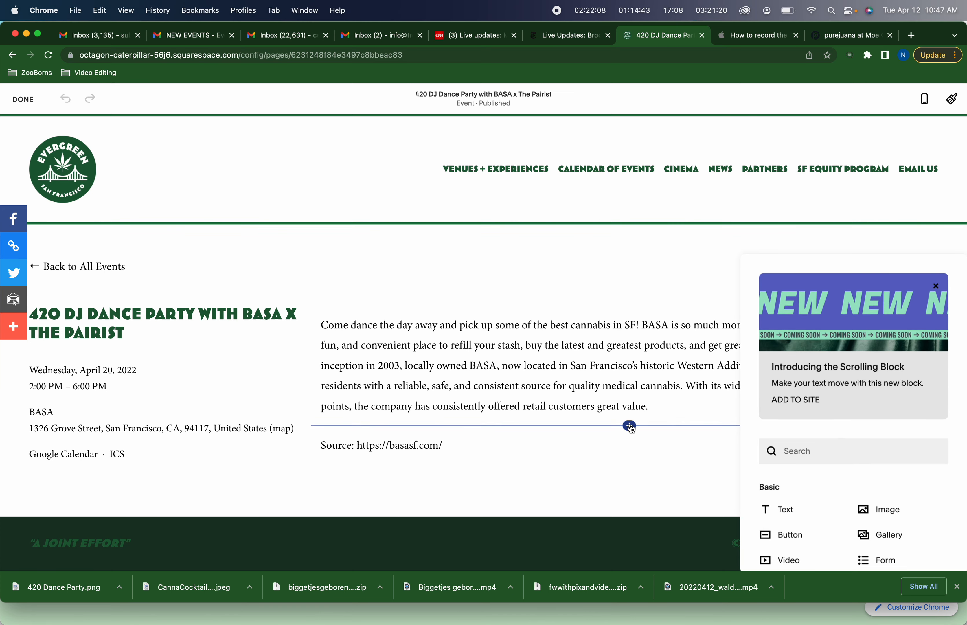
click(870, 507)
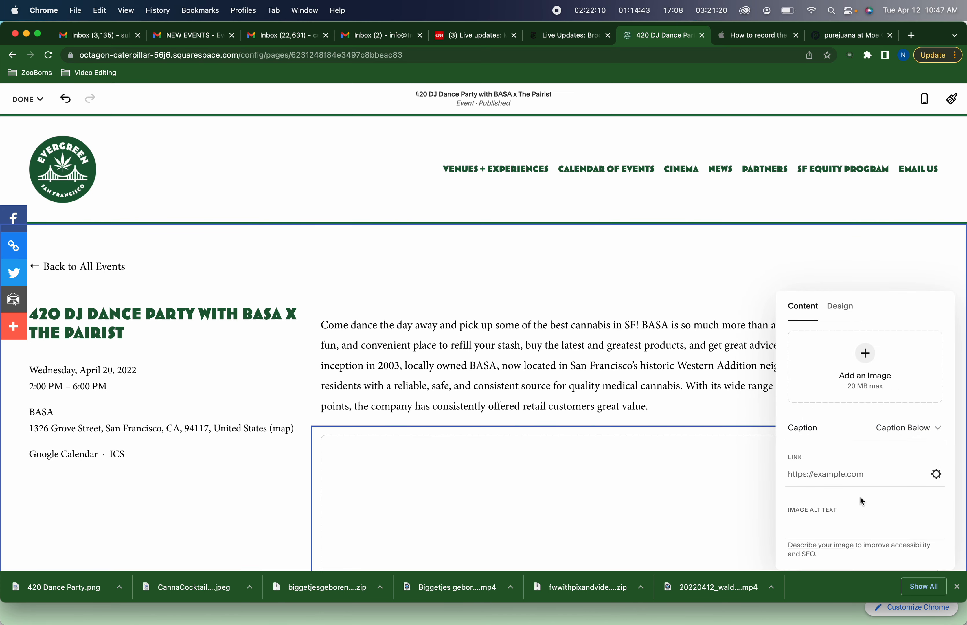
click(864, 353)
click(847, 379)
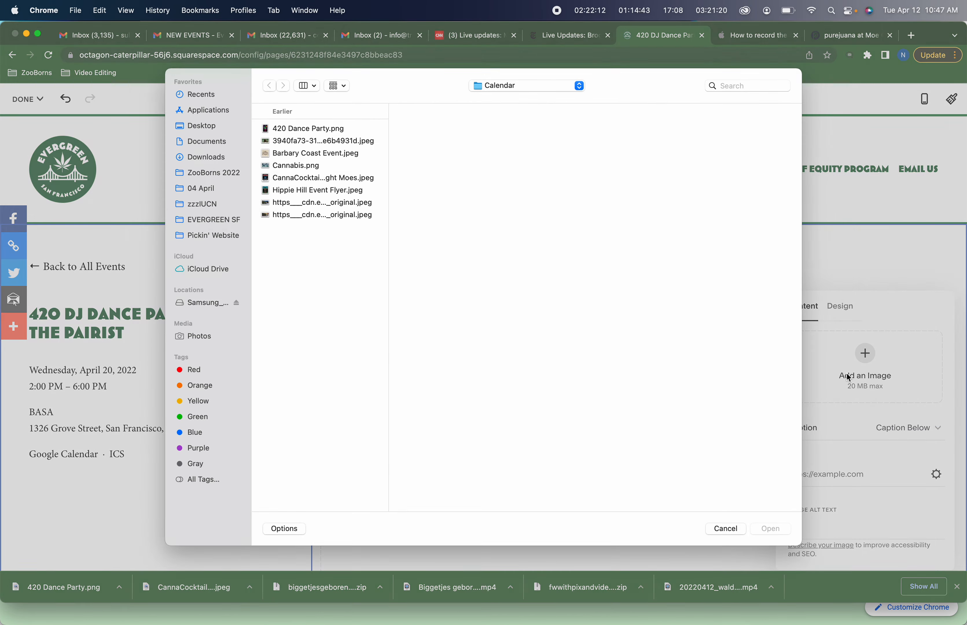
double_click(324, 140)
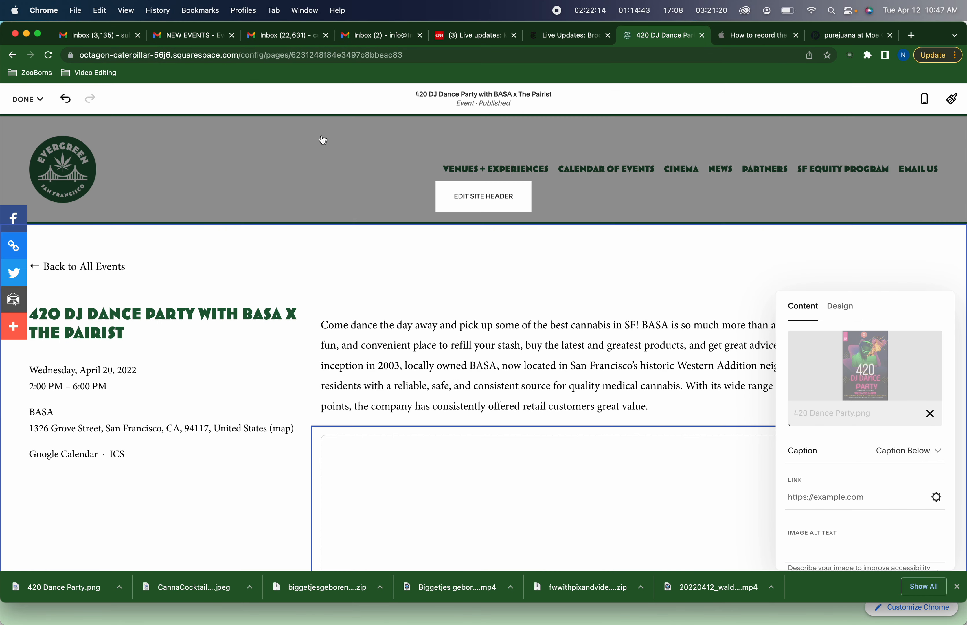
Step: Move the flyer image to the left of the description text so they sit side by side, and save the event page
scroll(580, 315, down, 3)
scroll(580, 315, down, 2)
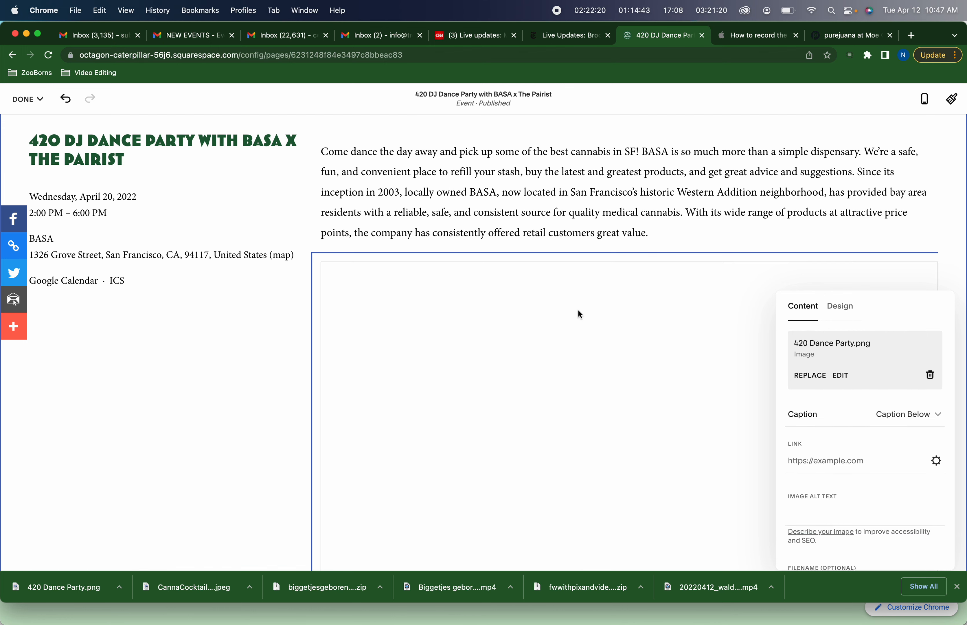
click(201, 346)
drag(455, 267, 369, 202)
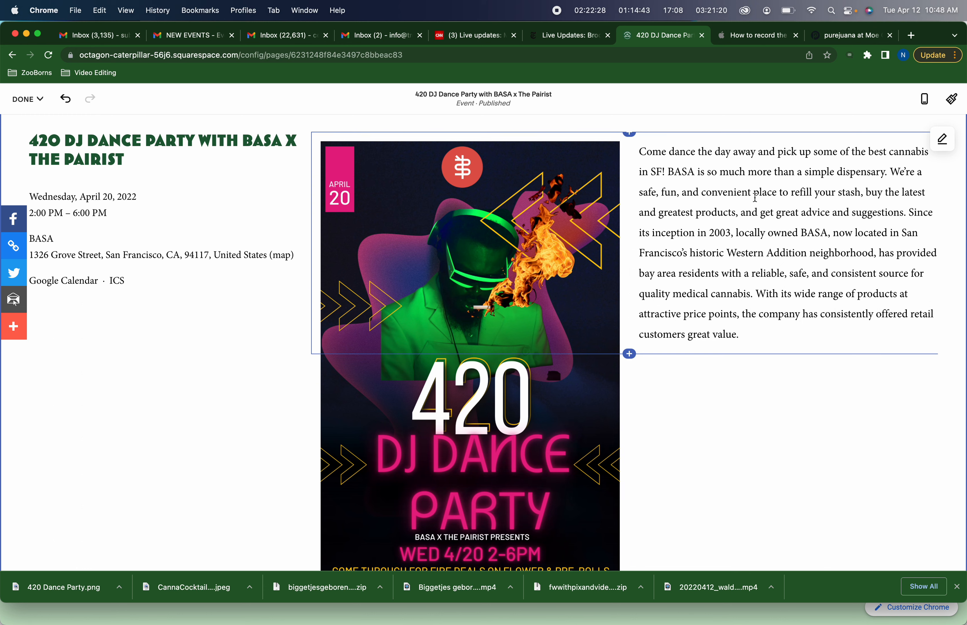
scroll(634, 242, up, 3)
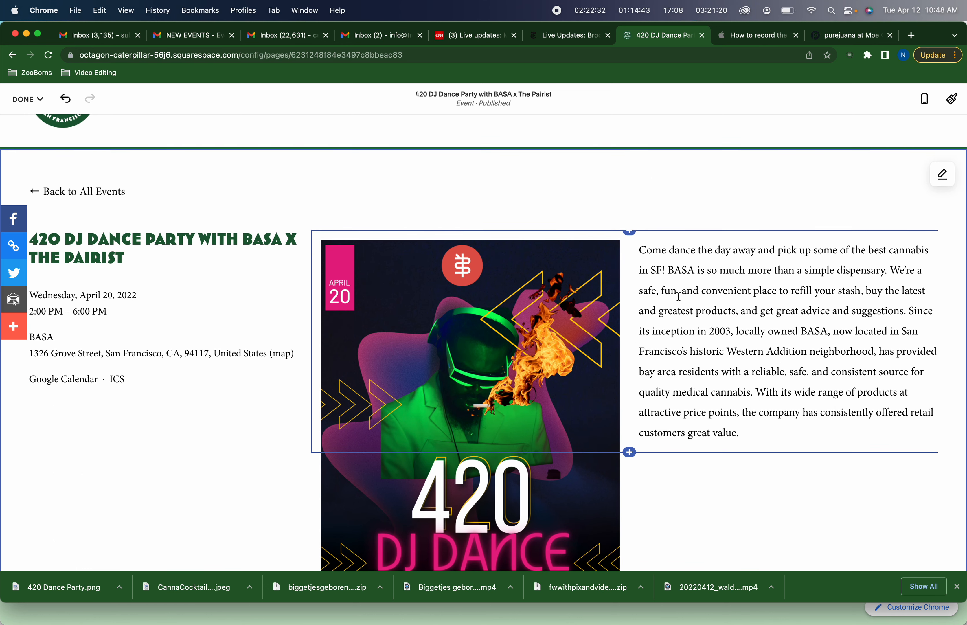
click(27, 99)
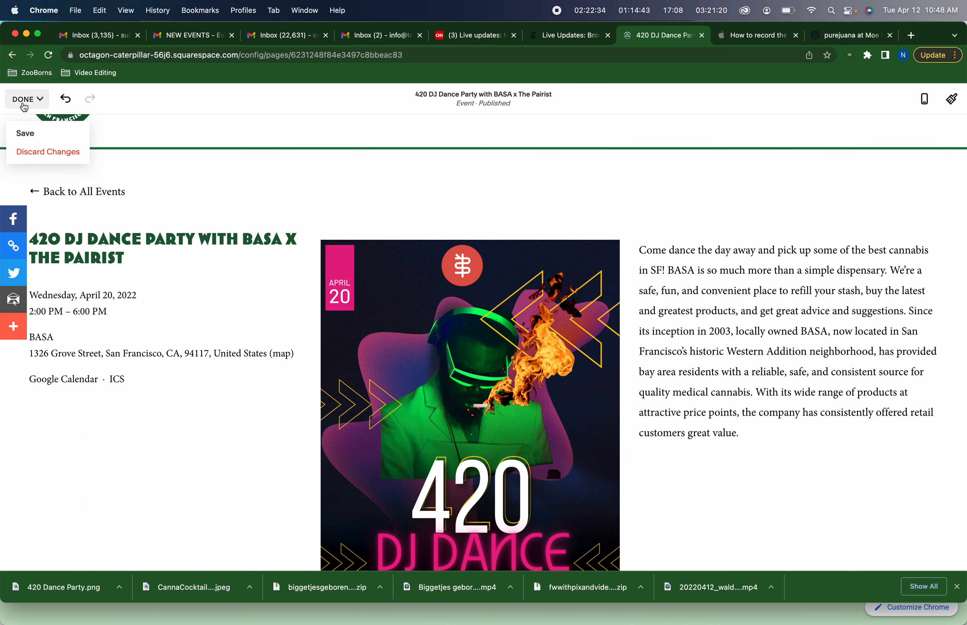
click(27, 134)
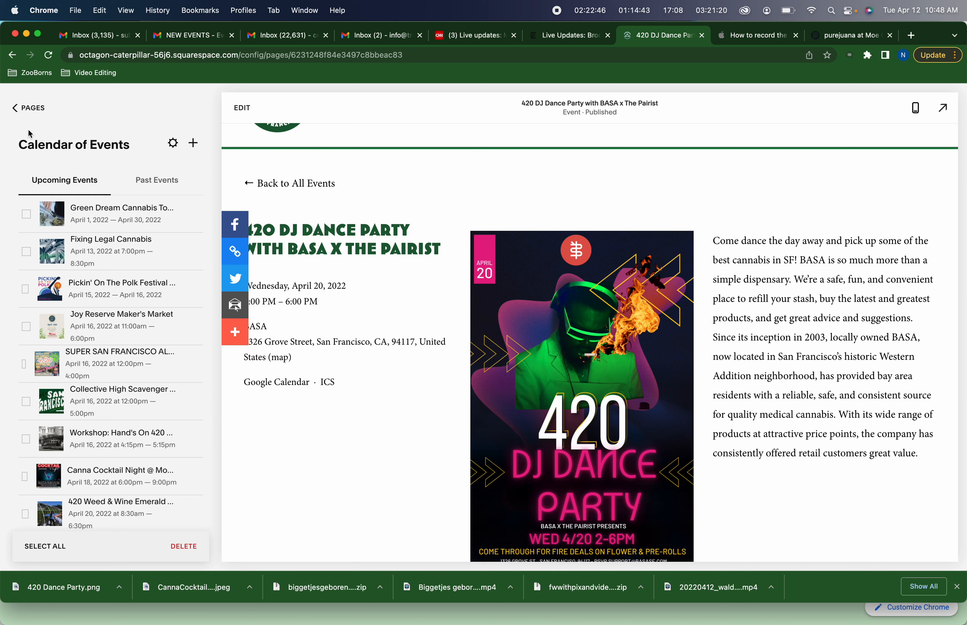
Step: Preview the event page at full size and review the two new events' listings on the public Calendar of Events page
click(945, 113)
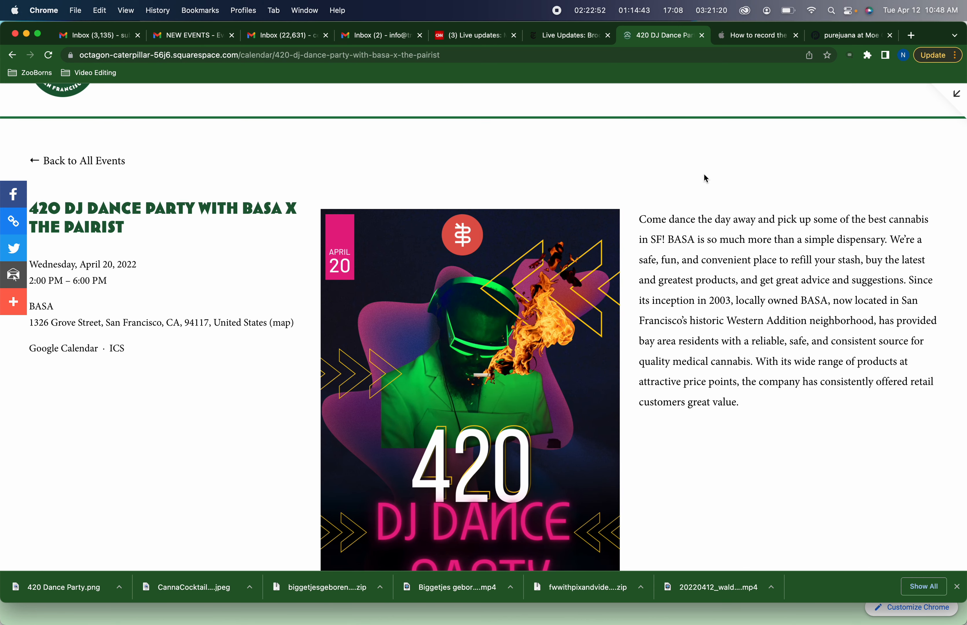
scroll(704, 179, up, 2)
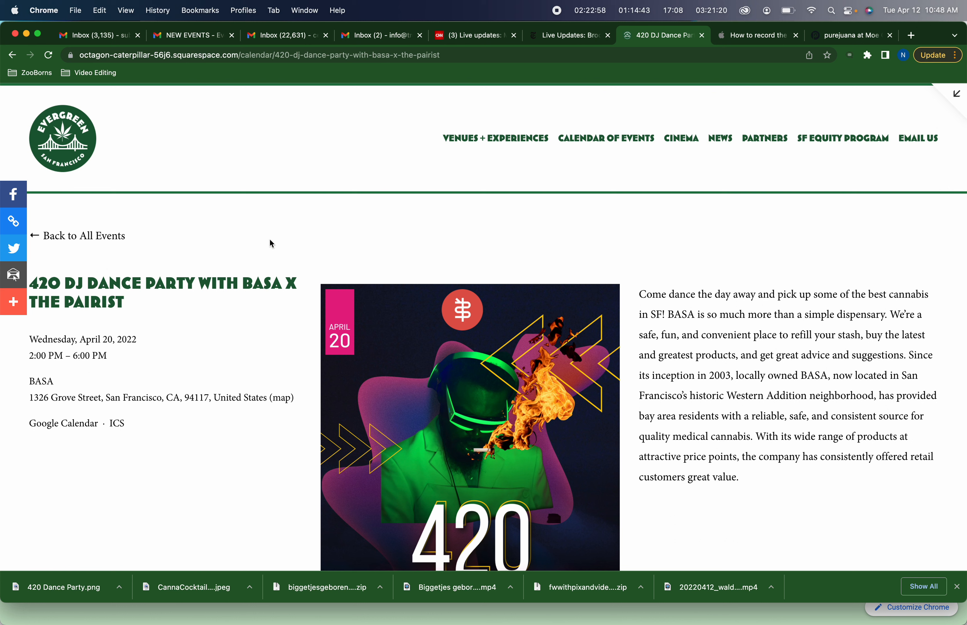
click(629, 138)
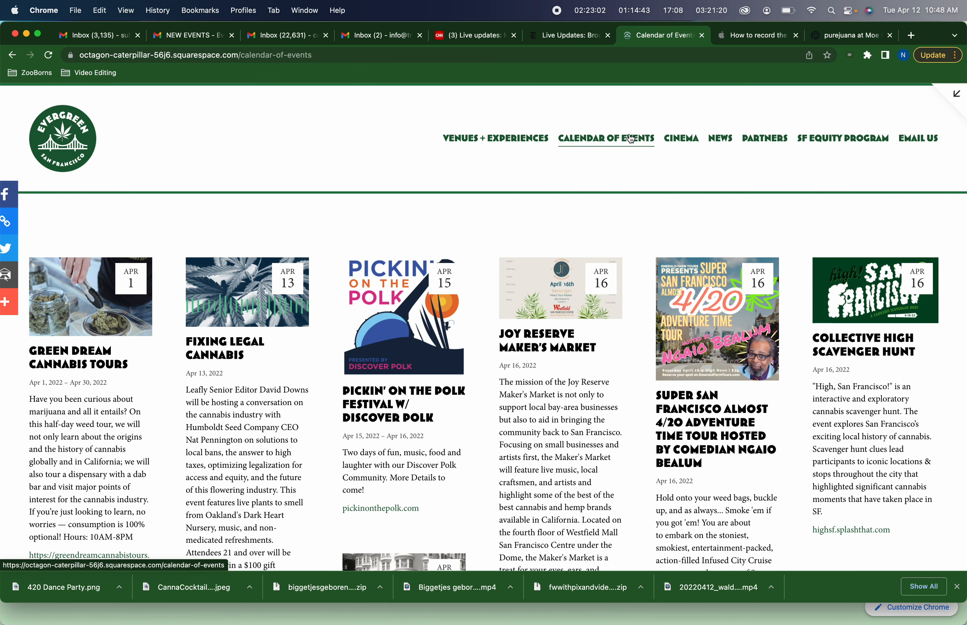
scroll(574, 260, down, 7)
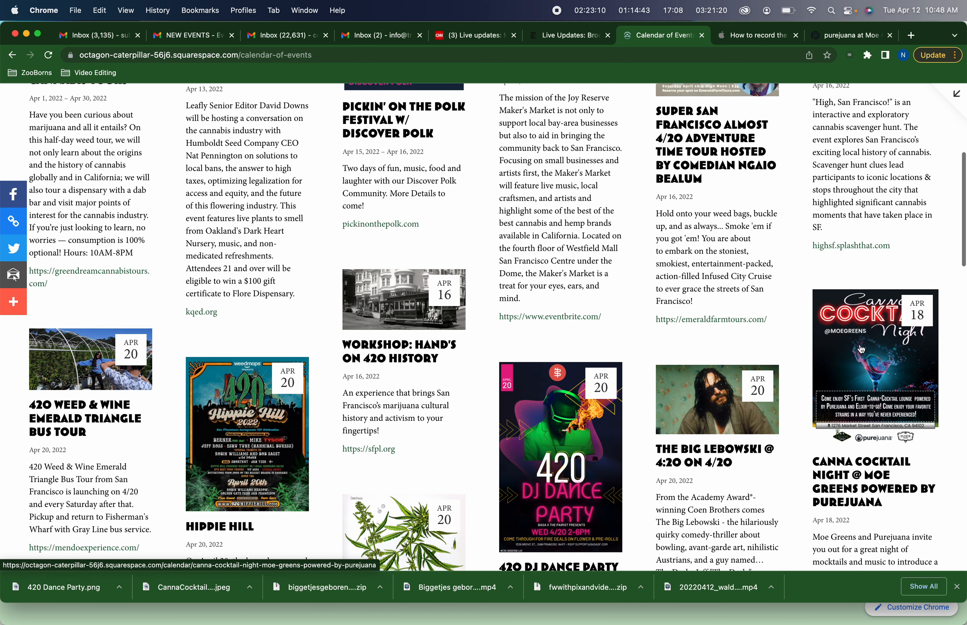
scroll(860, 351, up, 3)
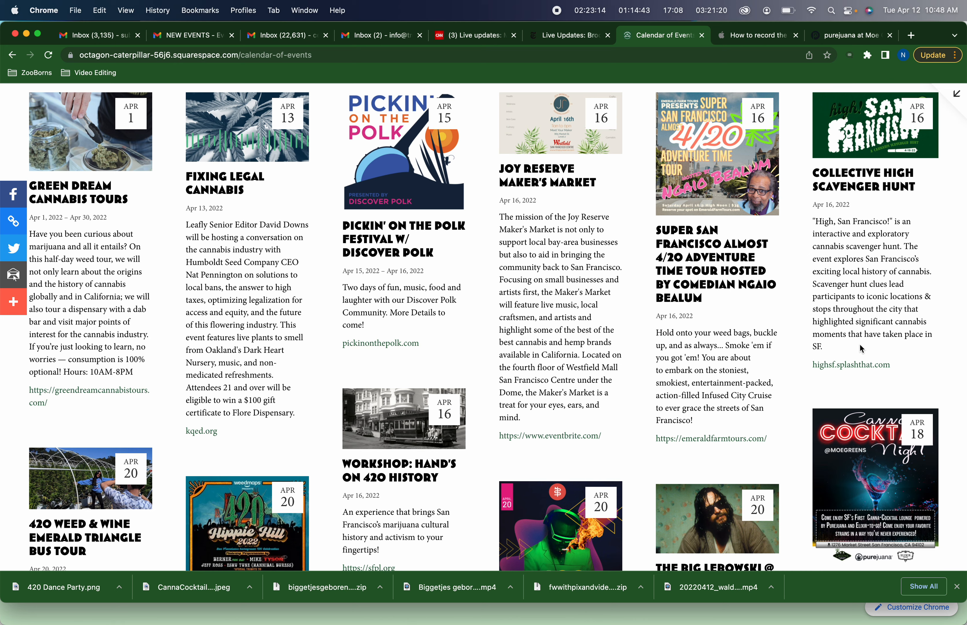
scroll(859, 342, up, 2)
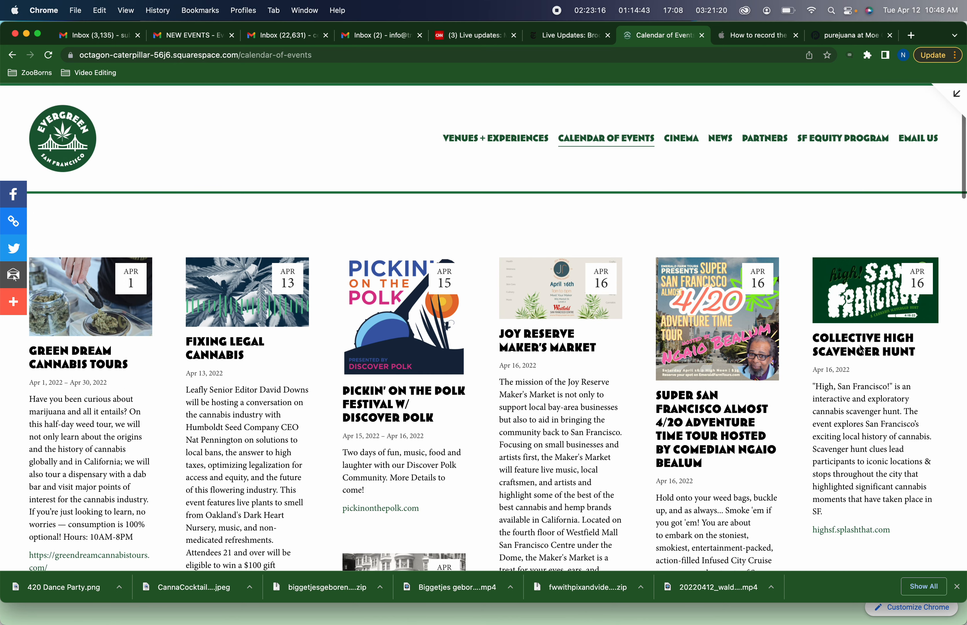
scroll(753, 434, down, 1)
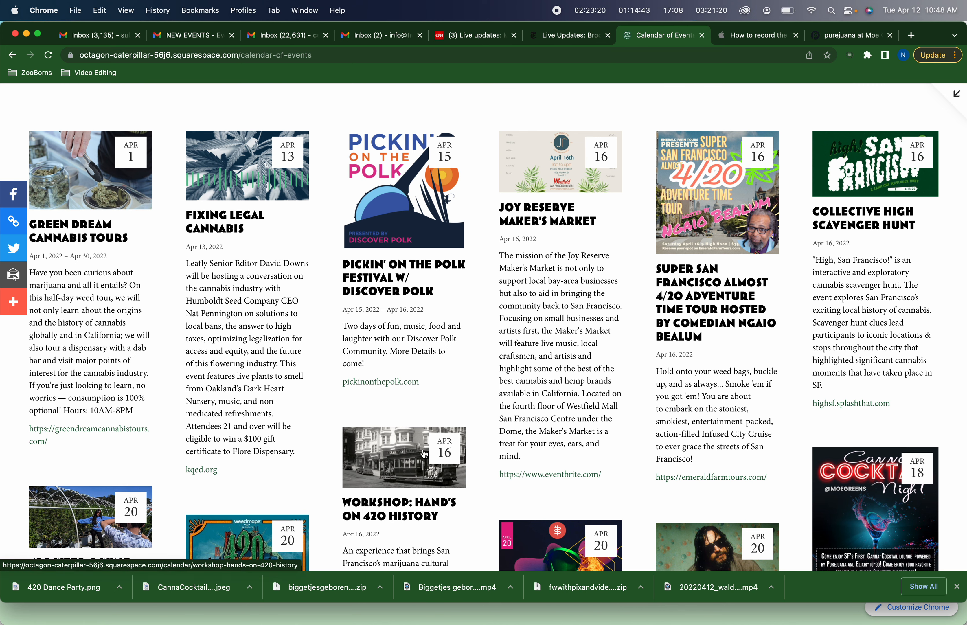
scroll(424, 454, down, 3)
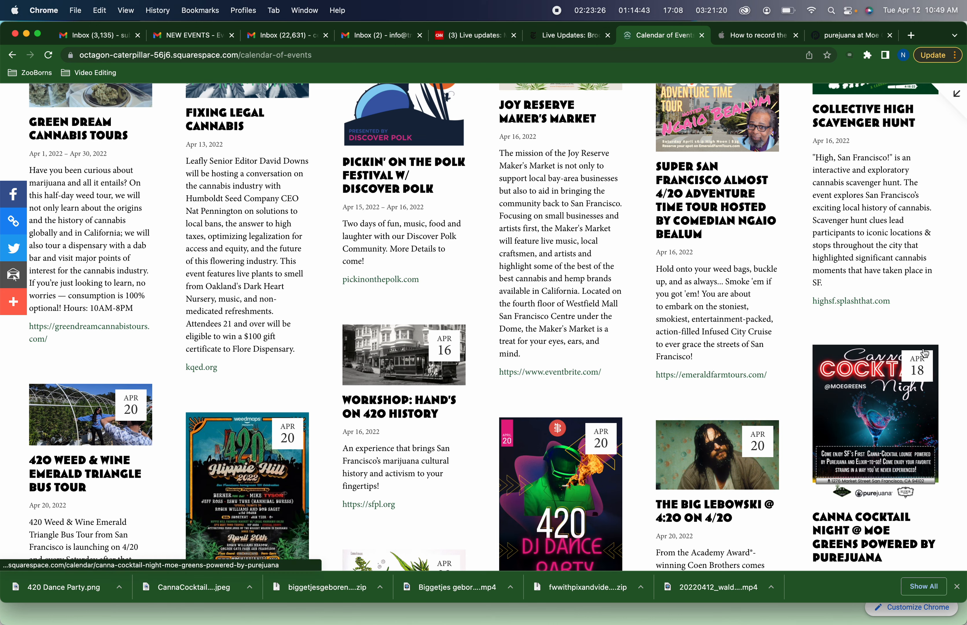
scroll(926, 352, down, 2)
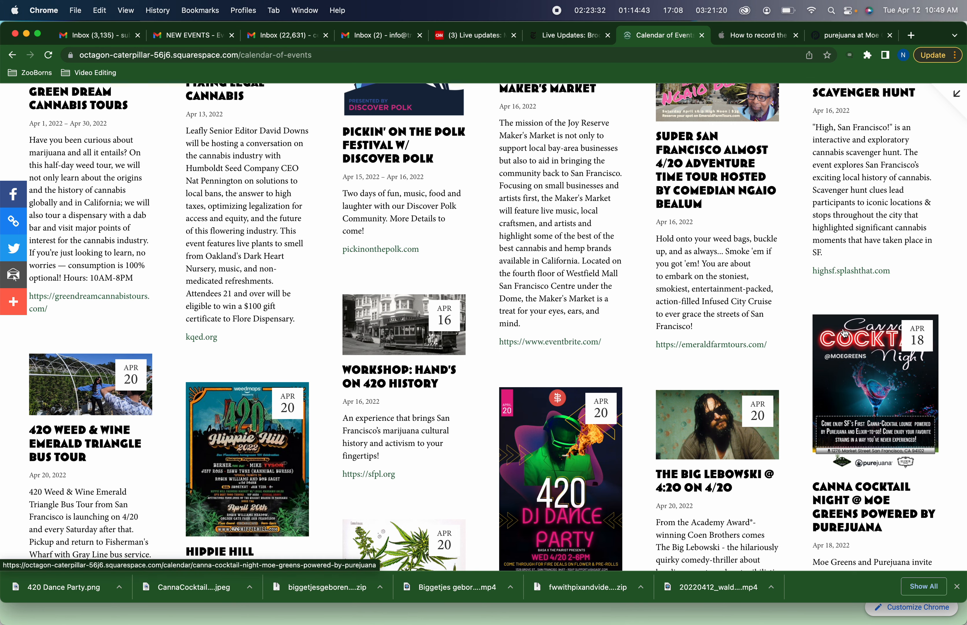
scroll(844, 334, down, 3)
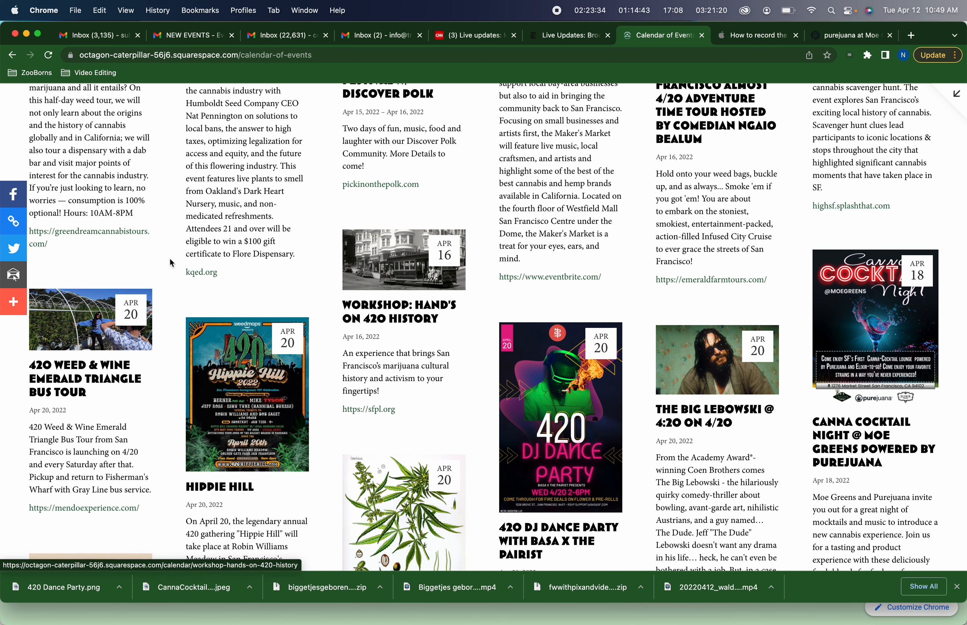
scroll(439, 383, down, 5)
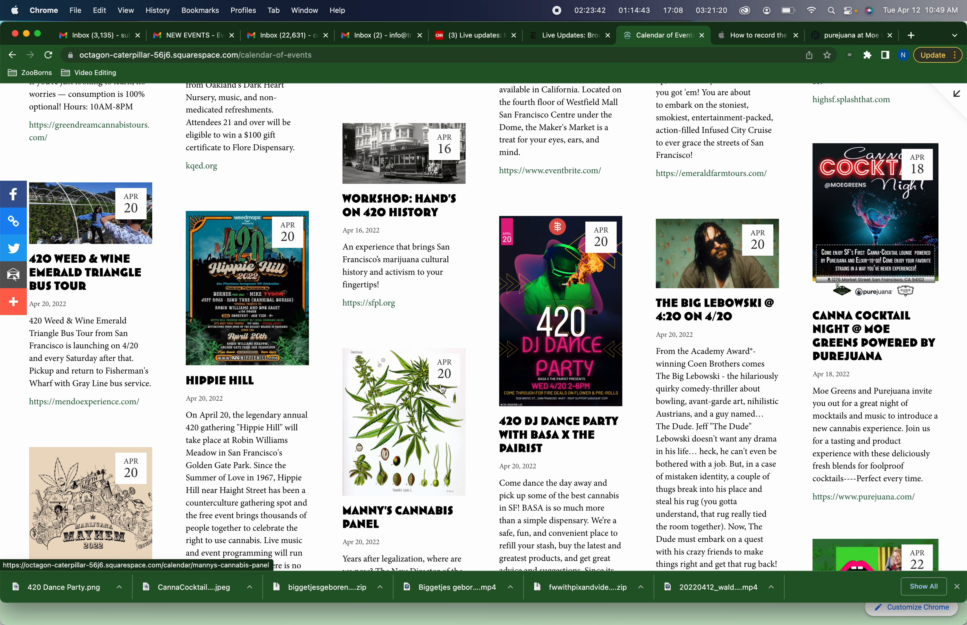
scroll(470, 434, down, 3)
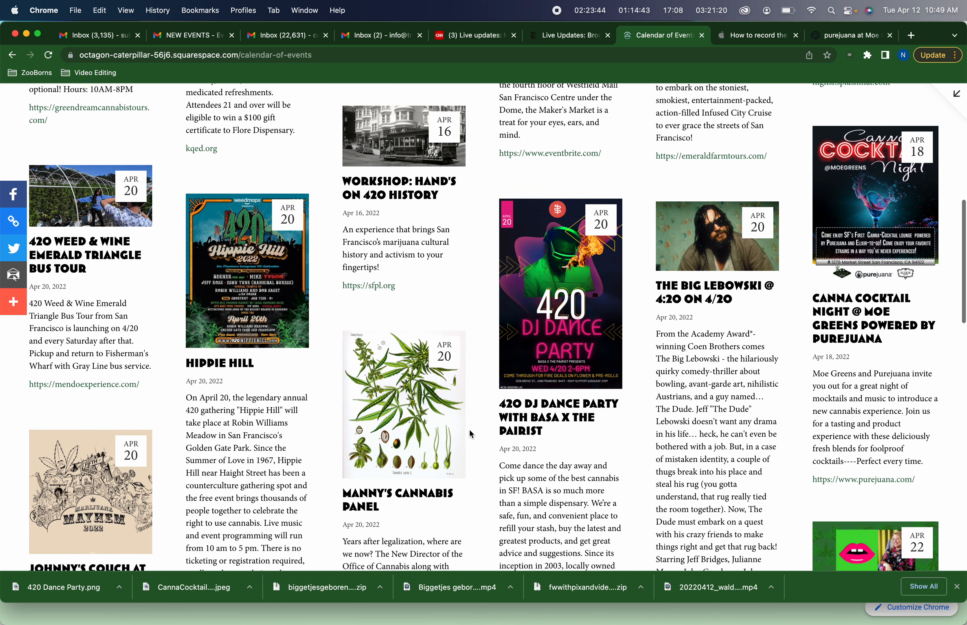
scroll(551, 376, down, 5)
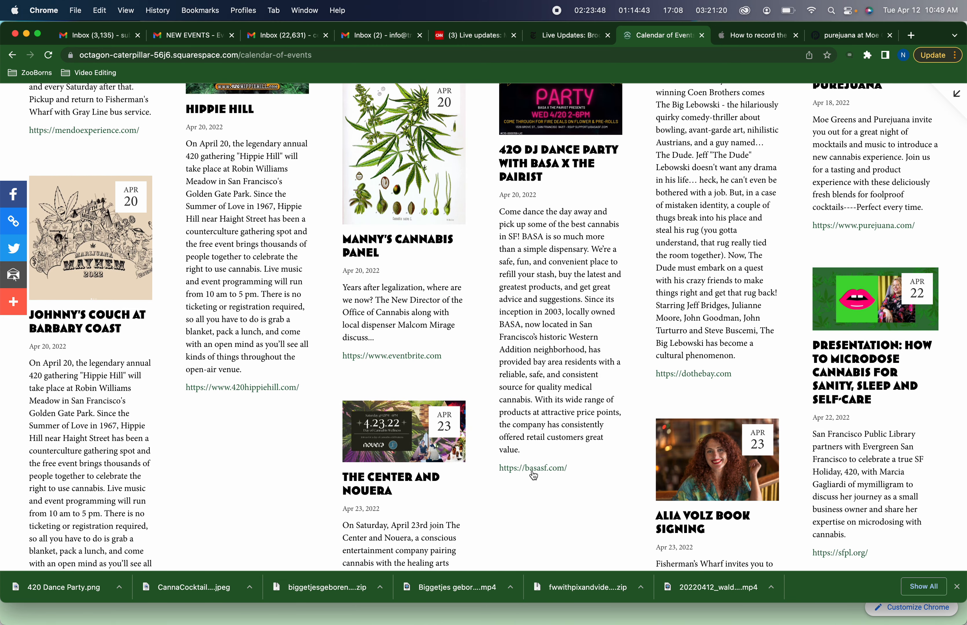
Step: Test the basasf.com link in the dance party listing, confirm being over 21, check BASA's Events calendar, and return to the Squarespace site
click(534, 468)
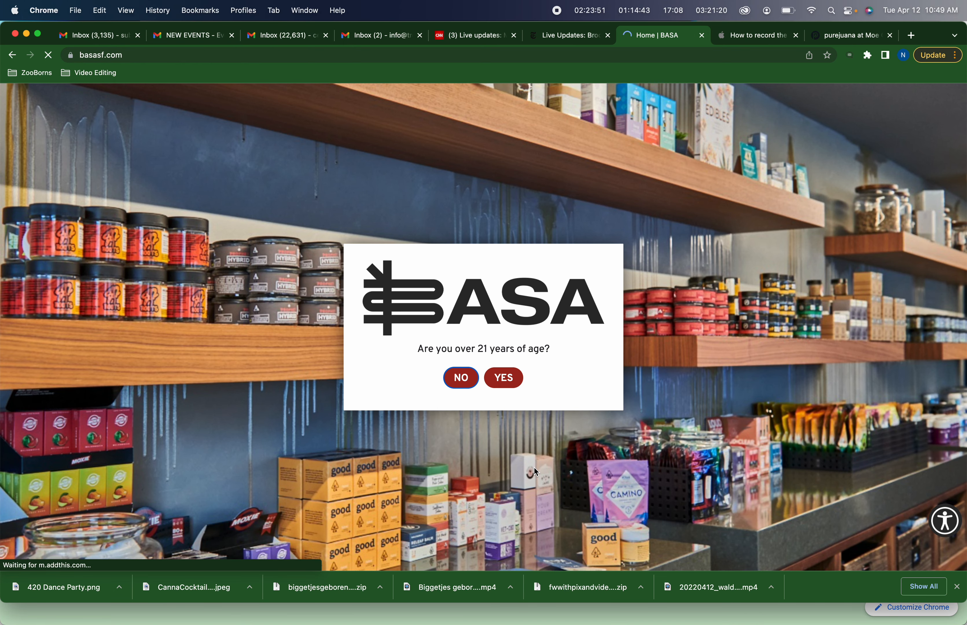
click(506, 380)
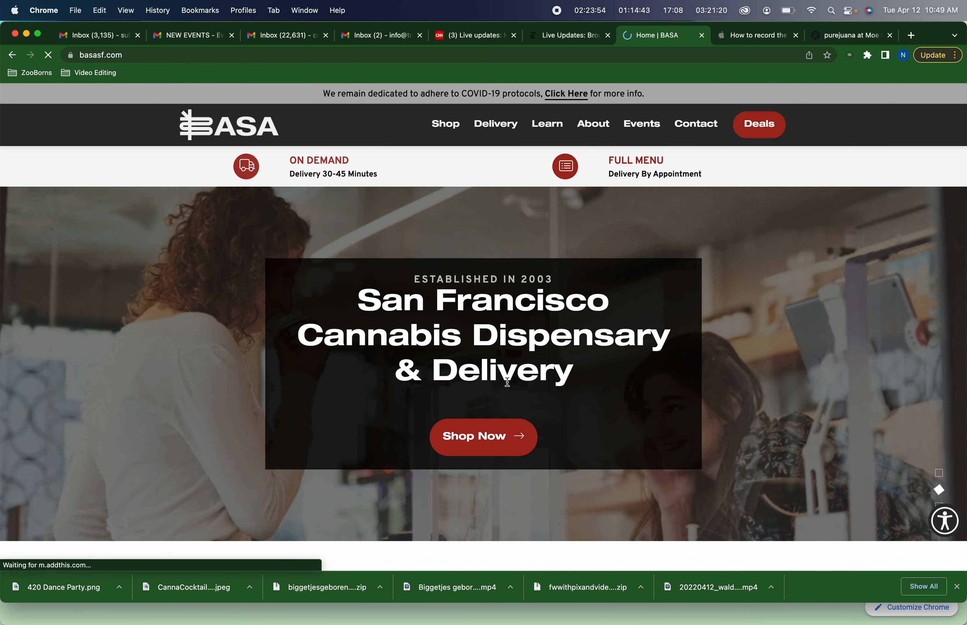
click(645, 131)
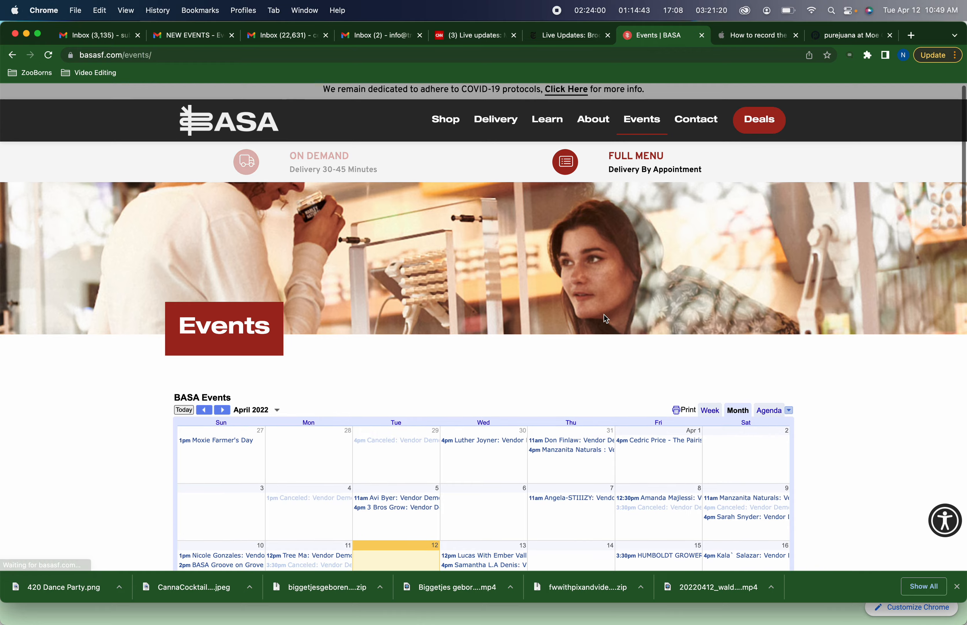
scroll(604, 314, down, 5)
scroll(604, 315, down, 6)
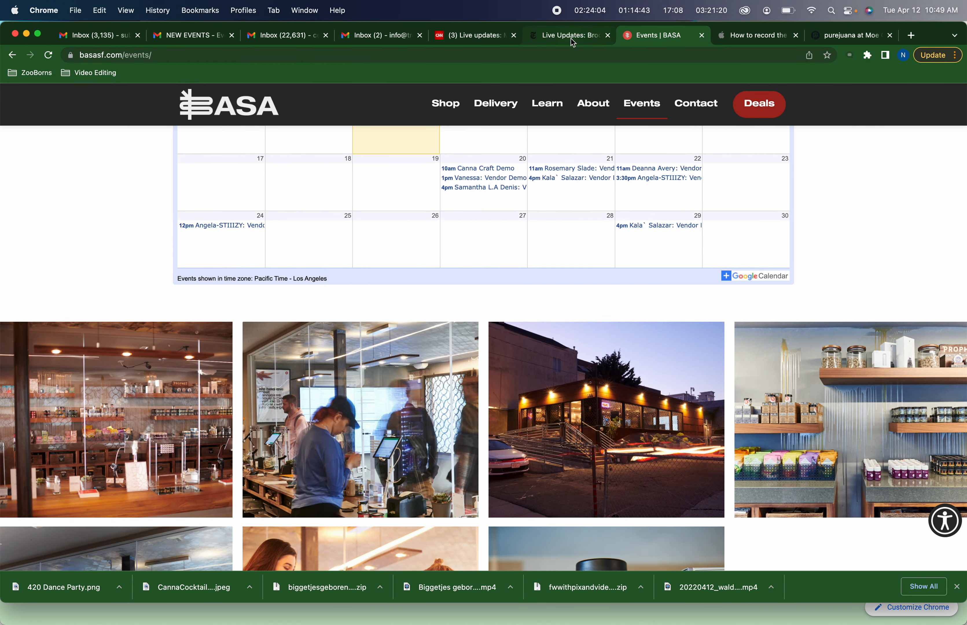
scroll(567, 203, up, 10)
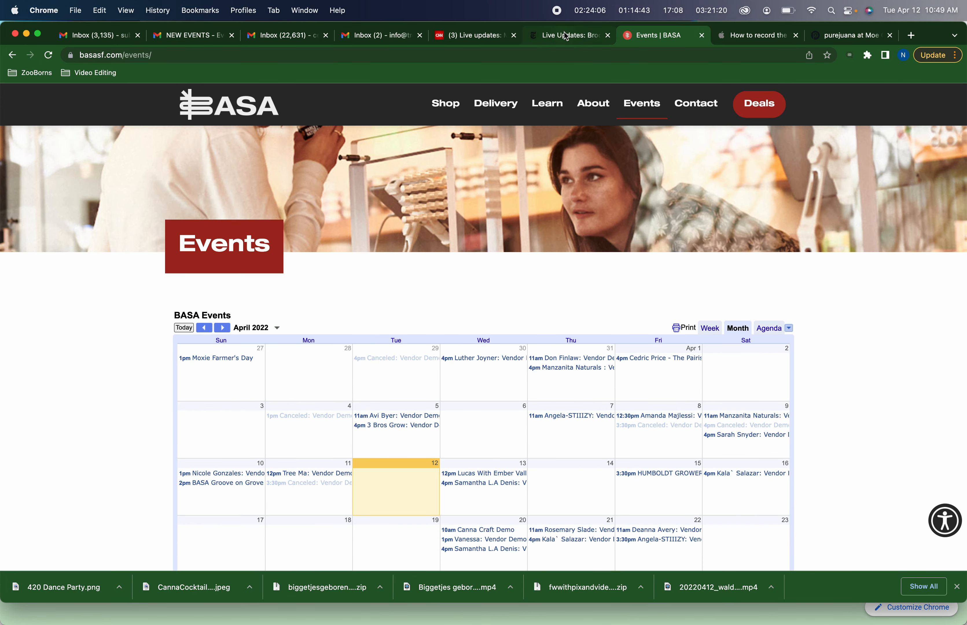
click(13, 56)
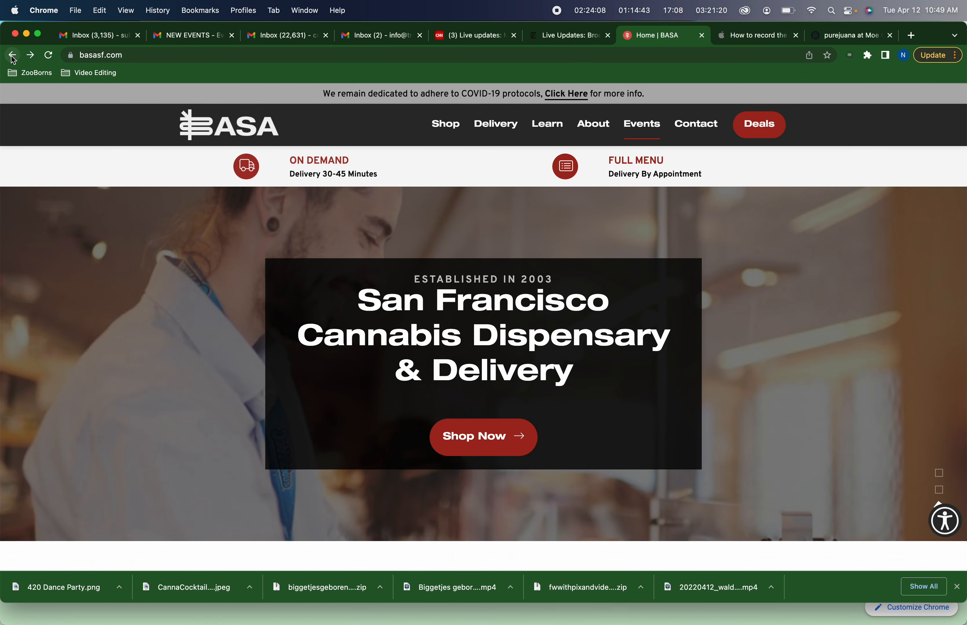
click(14, 57)
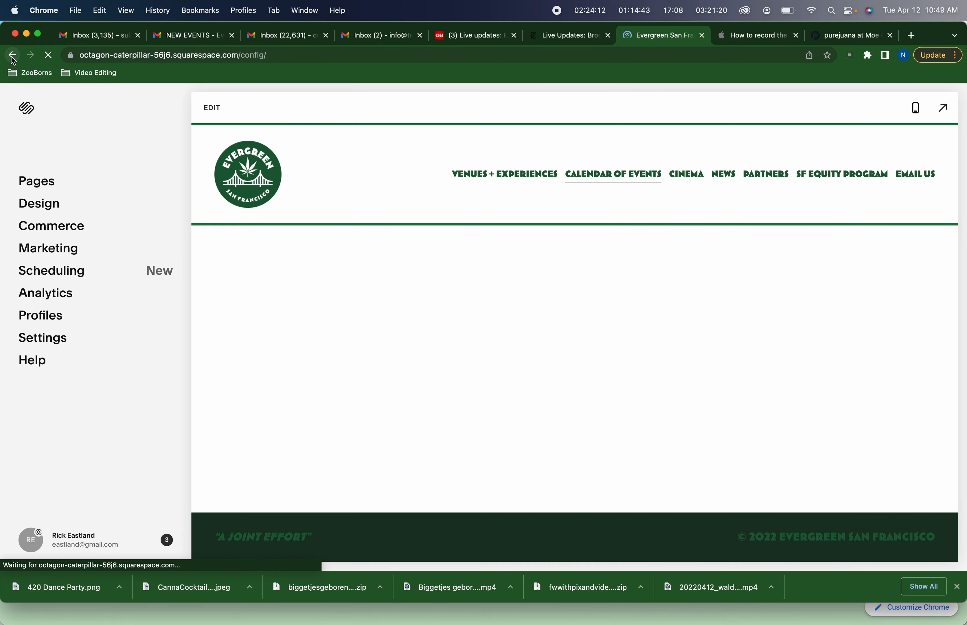
Step: Open the unlinked Calendar of Events collection among the site's pages and locate the 420 DJ Dance Party event in its upcoming events
scroll(290, 321, down, 10)
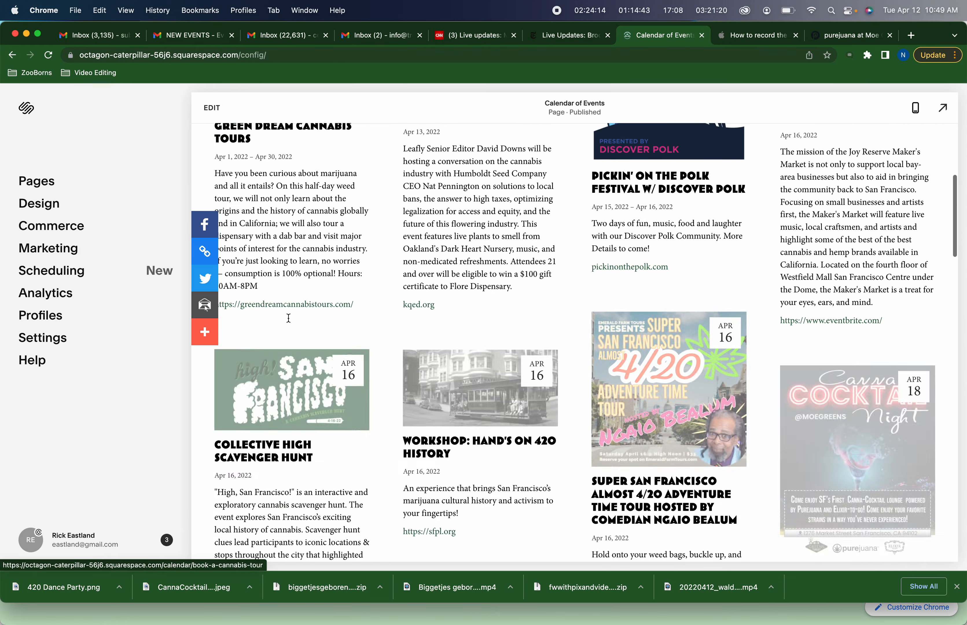
scroll(288, 317, down, 6)
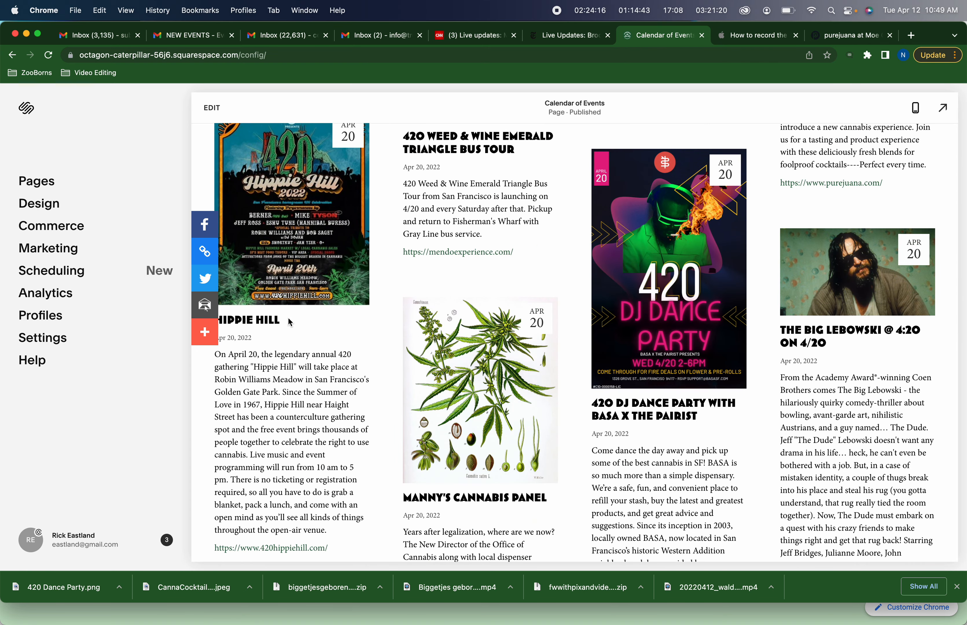
click(38, 184)
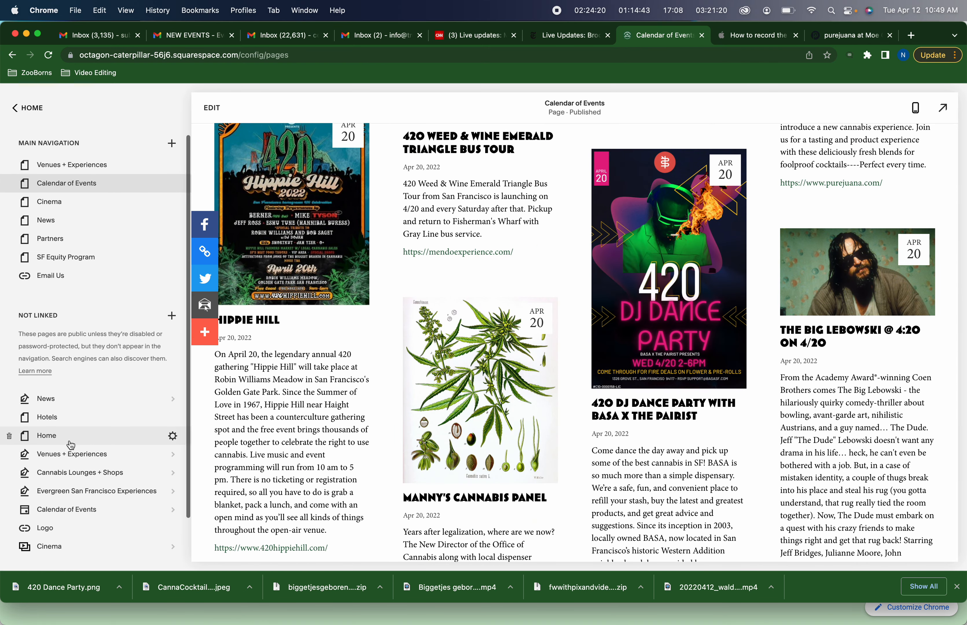
scroll(71, 445, down, 2)
click(73, 463)
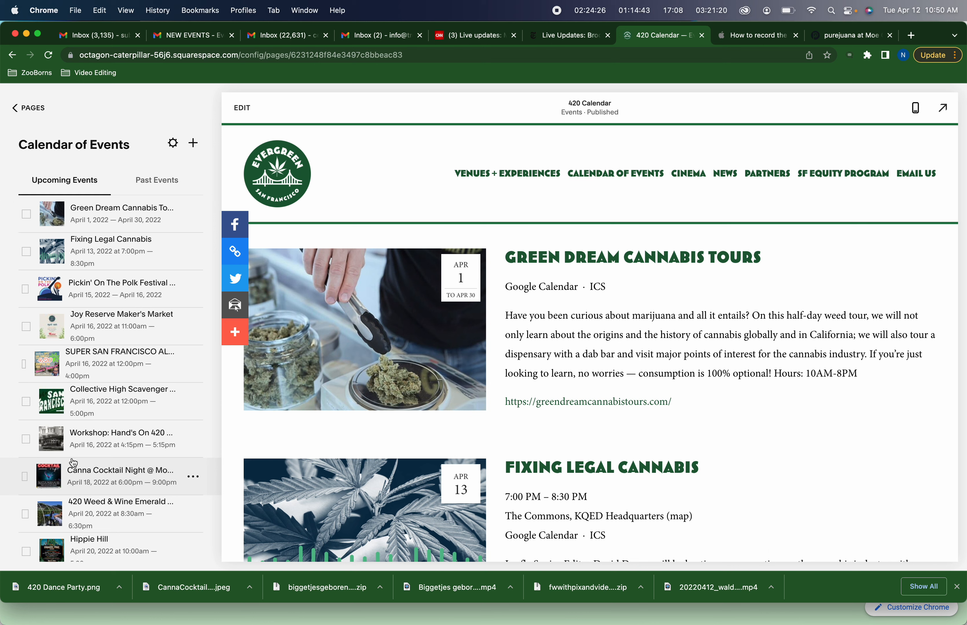
scroll(74, 463, down, 2)
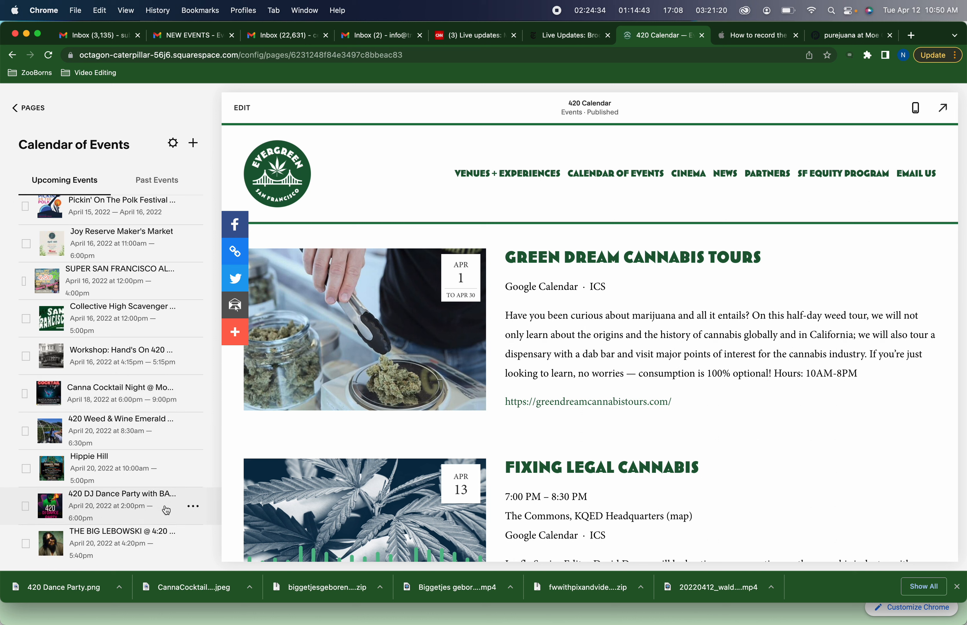
Step: Open the settings of the 420 DJ Dance Party event and locate its source URL
click(198, 508)
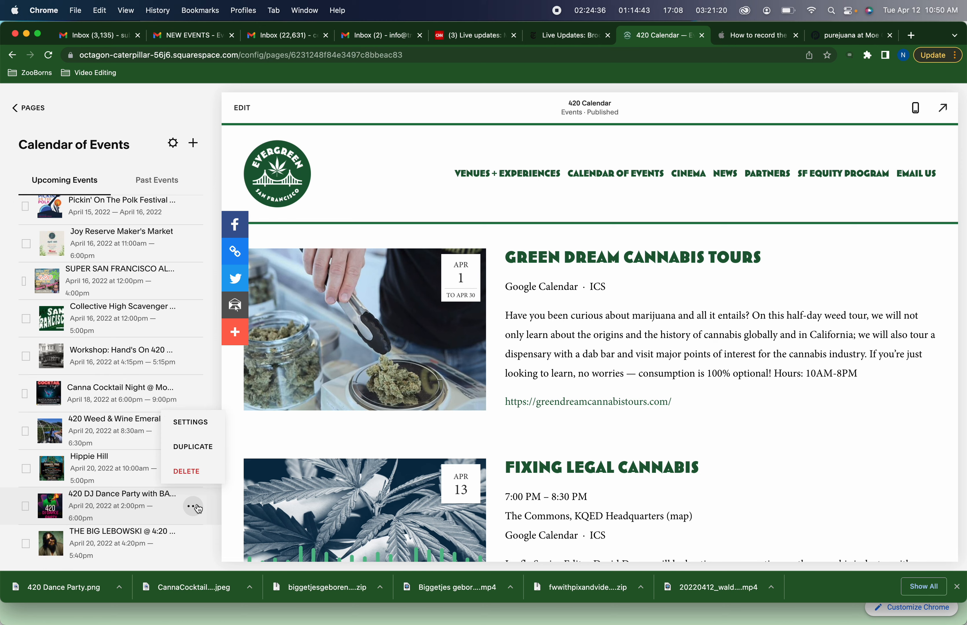
click(199, 423)
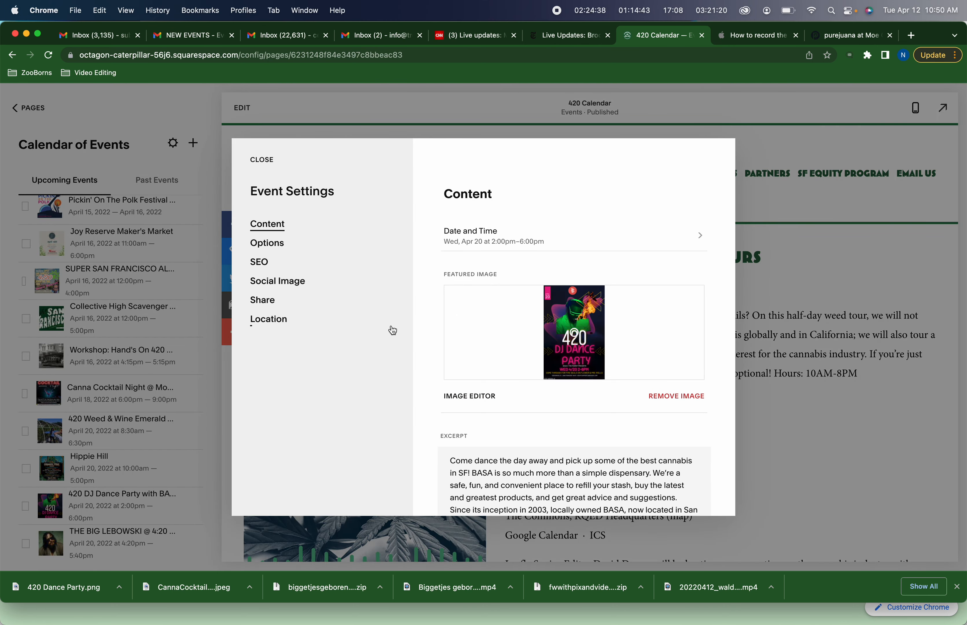
scroll(457, 360, down, 10)
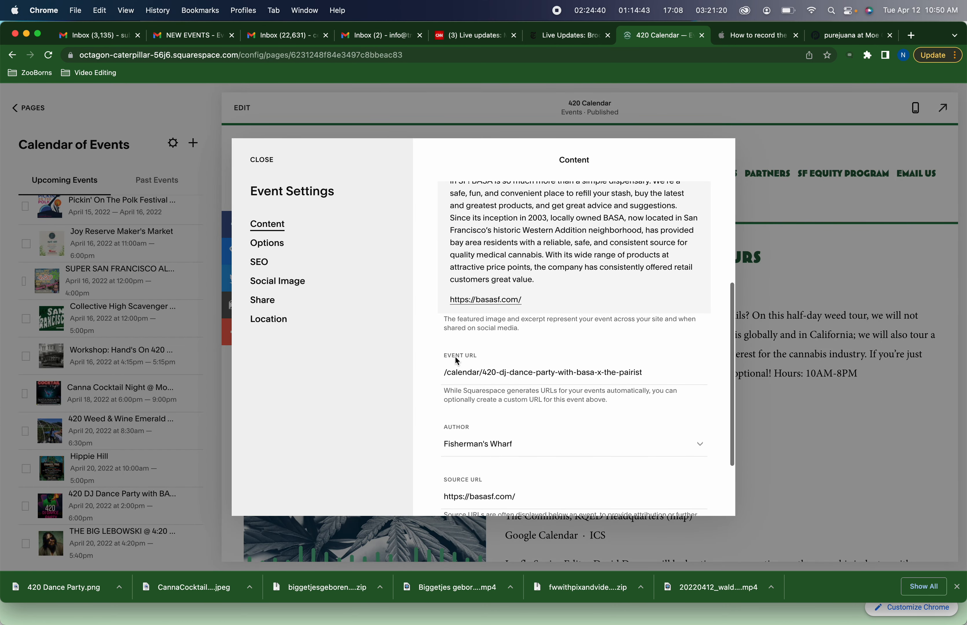
scroll(457, 360, down, 5)
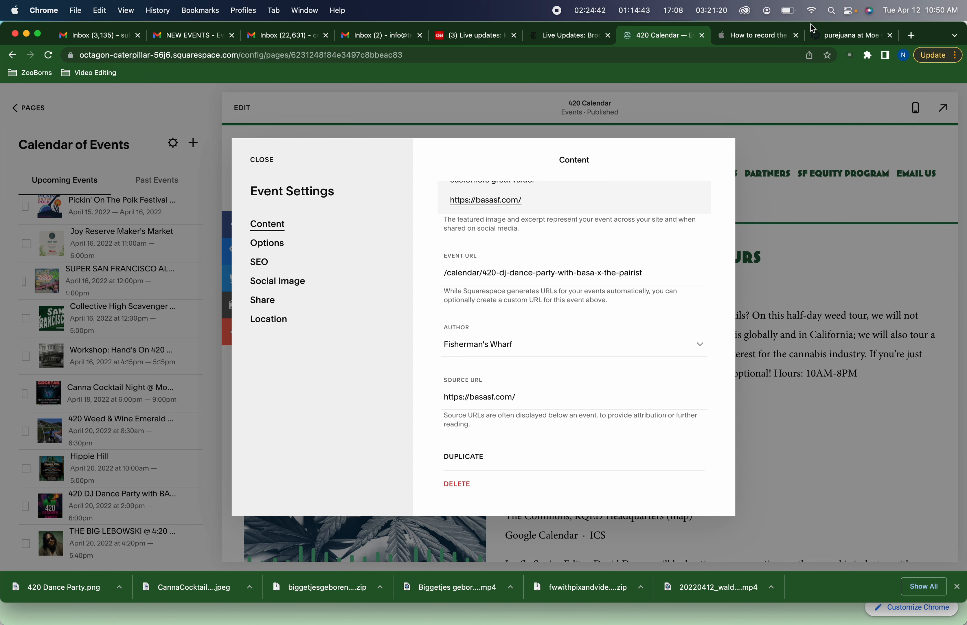
click(830, 39)
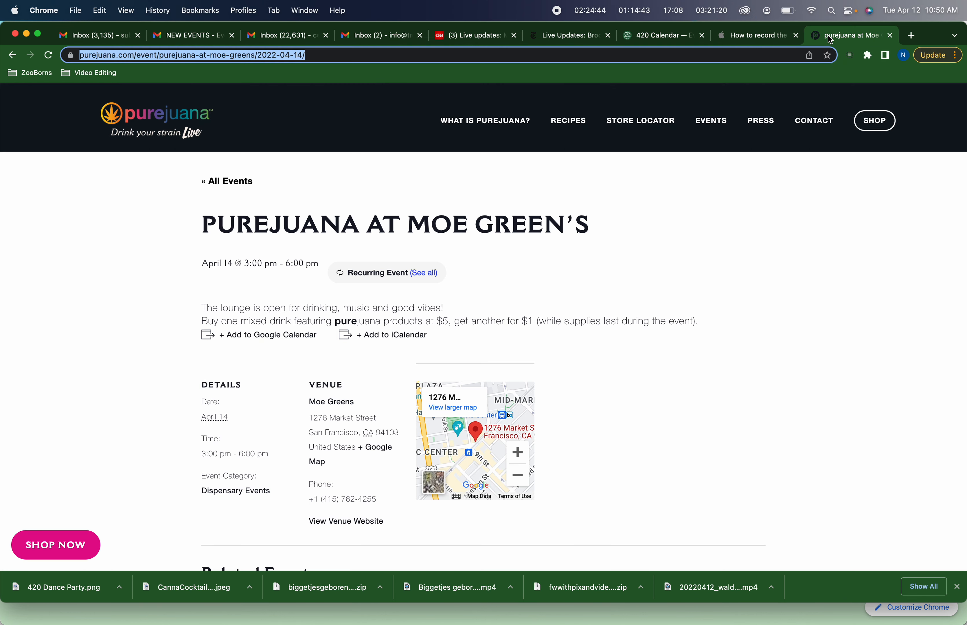
click(663, 34)
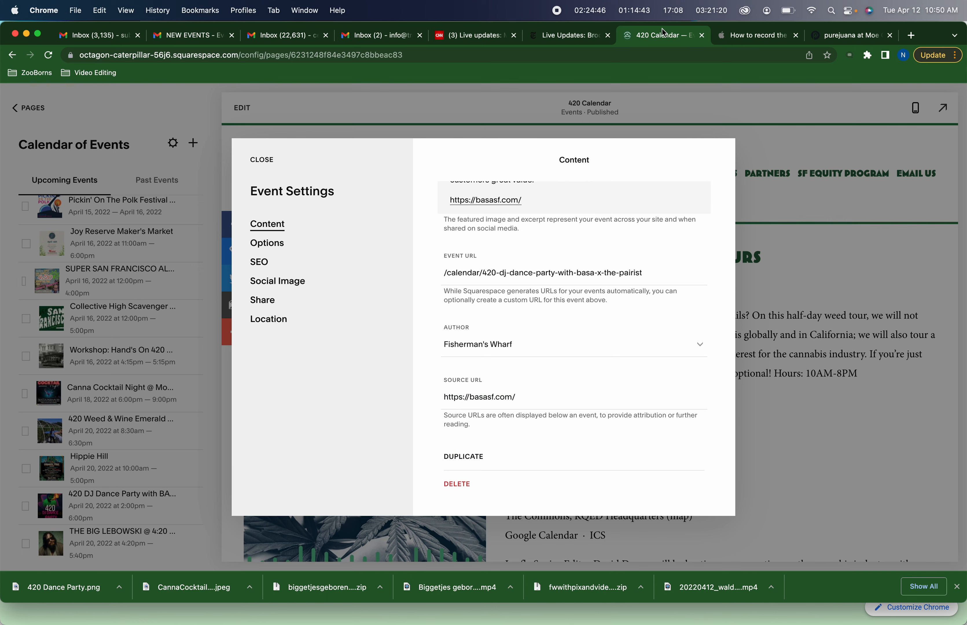
drag(514, 388, 429, 392)
key(super+c)
key(super+t)
key(super+v)
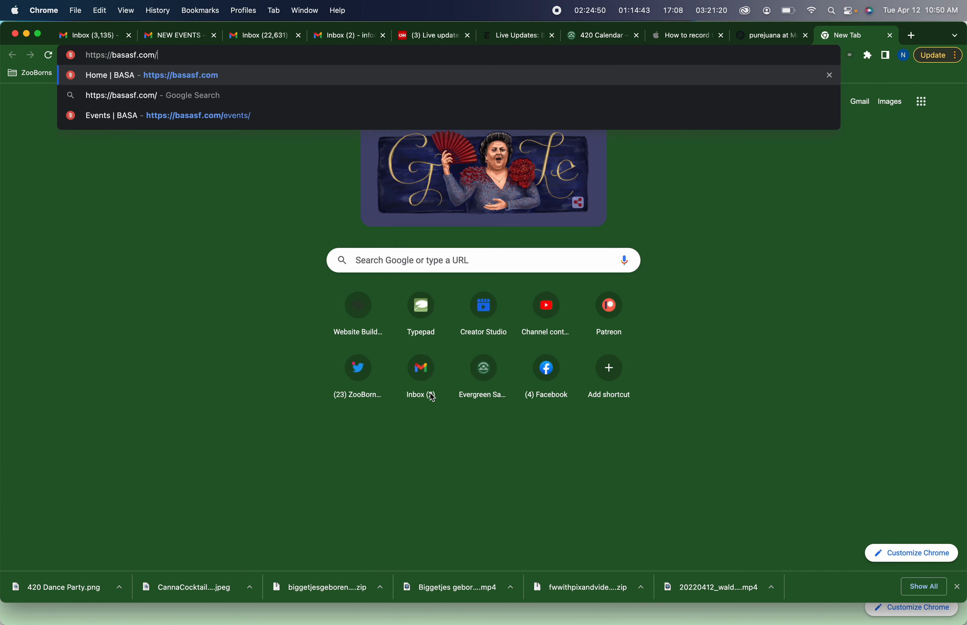
key(Return)
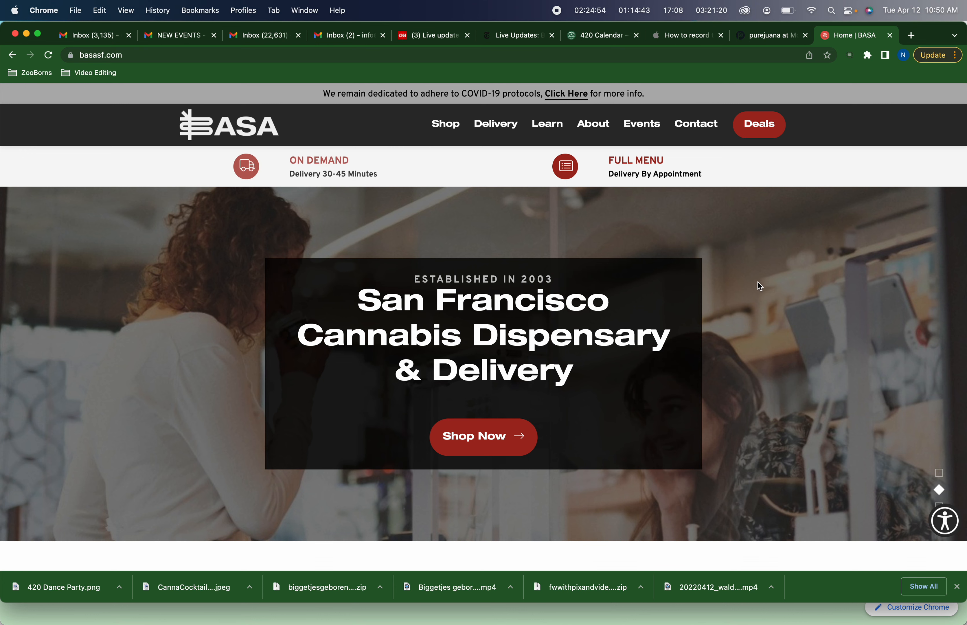
Step: Go to BASA's Events page with its calendar and copy the page's web address
click(644, 125)
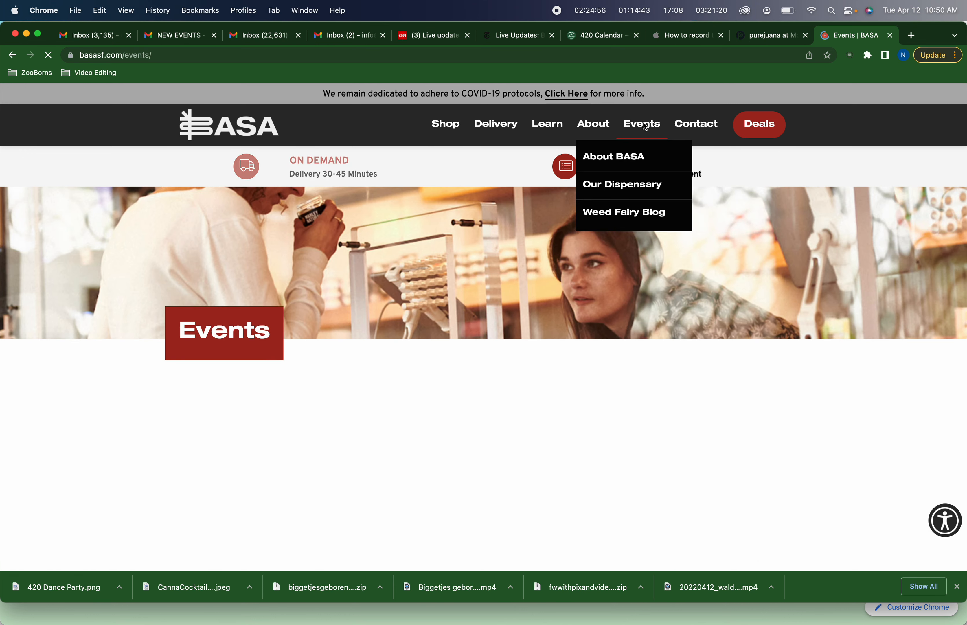
scroll(502, 347, down, 5)
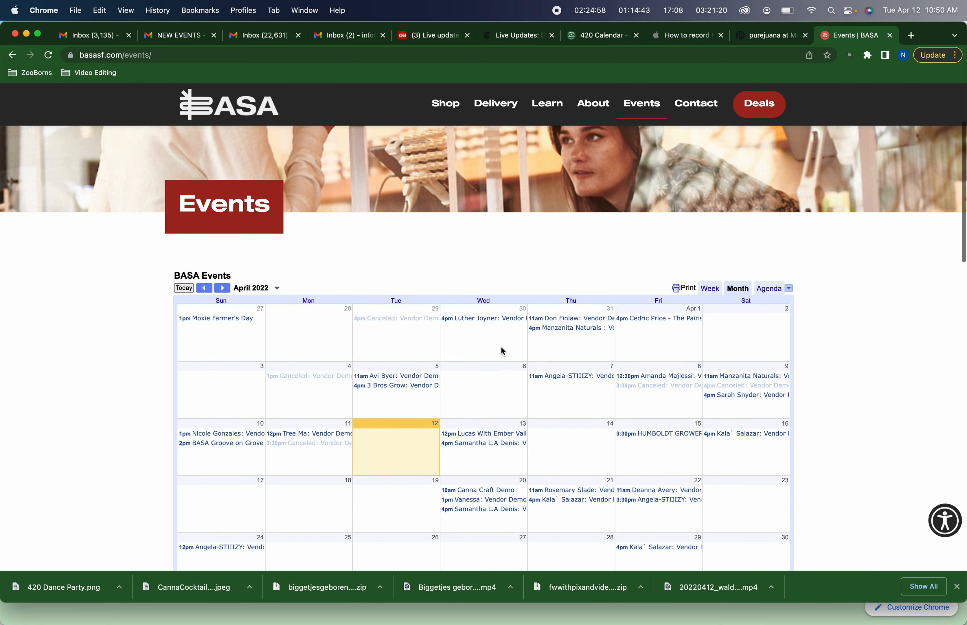
click(198, 56)
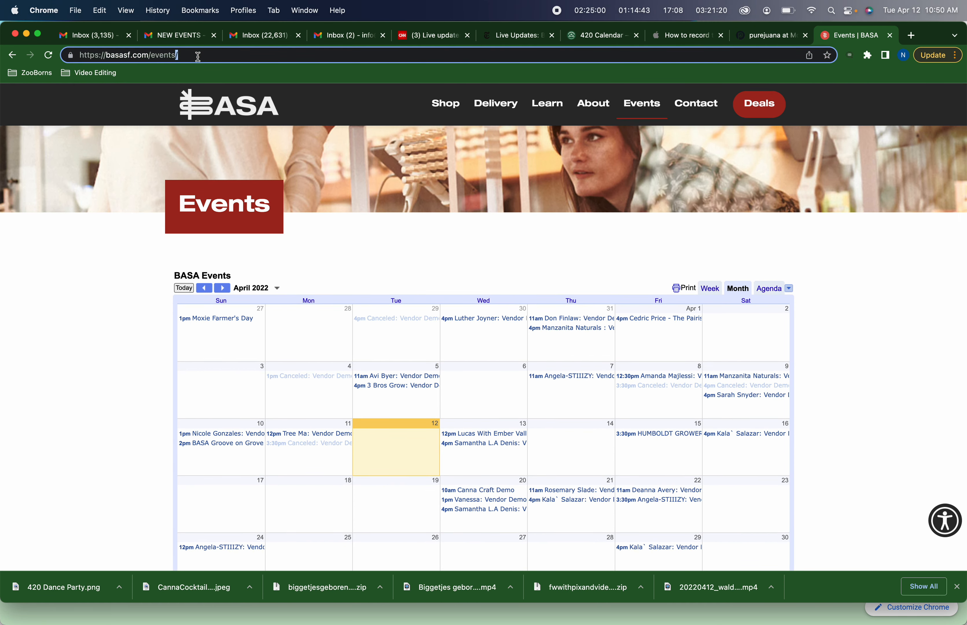
triple_click(197, 56)
key(super+c)
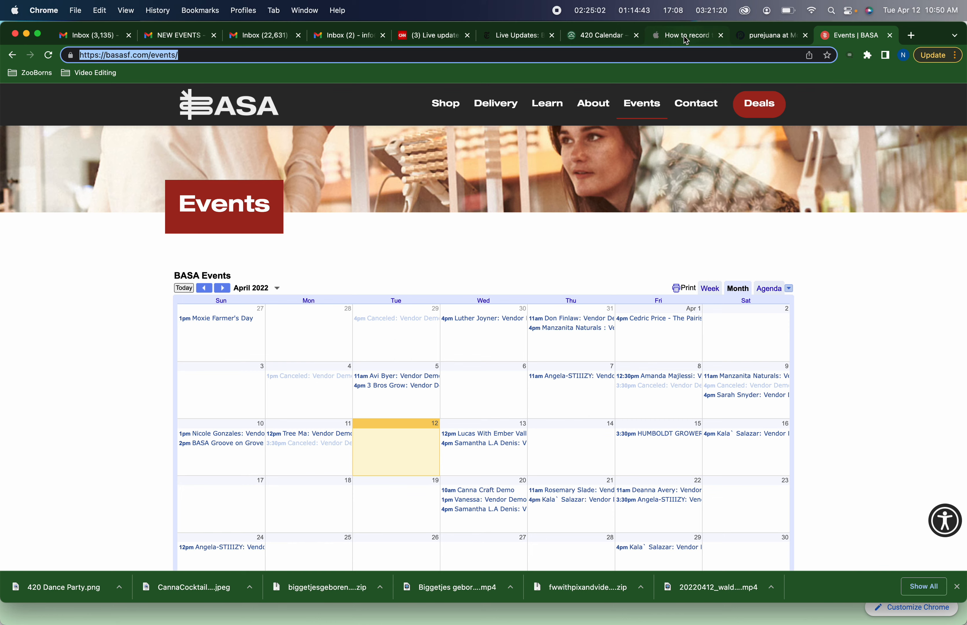
click(777, 37)
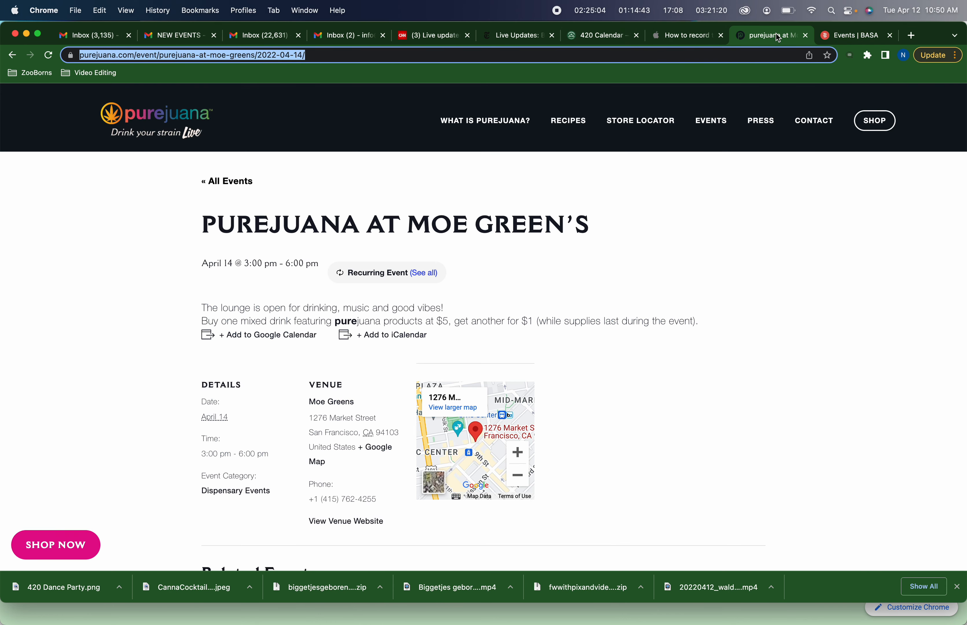
click(677, 36)
click(612, 38)
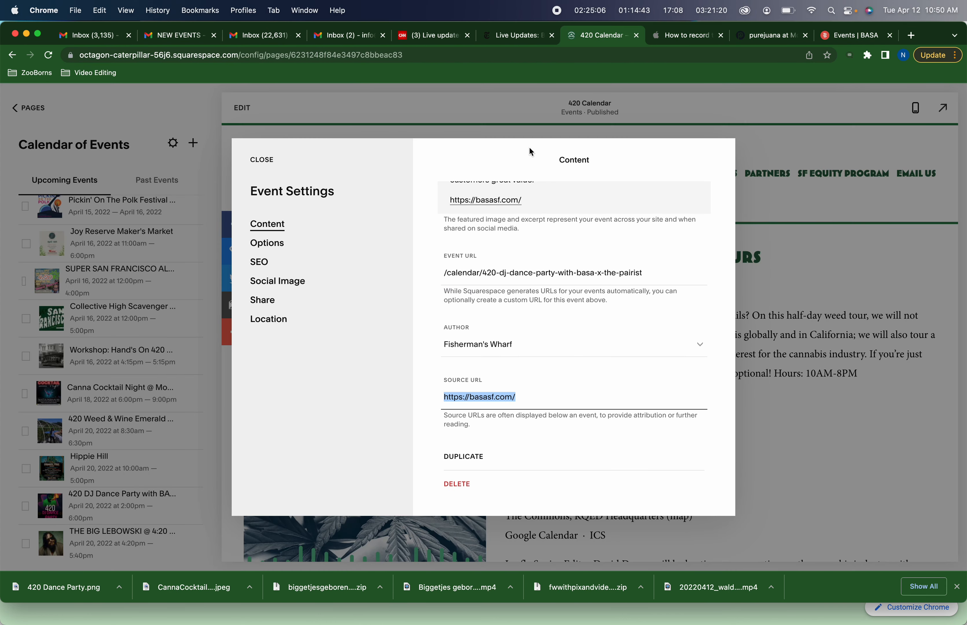
click(533, 399)
text(events/)
click(259, 159)
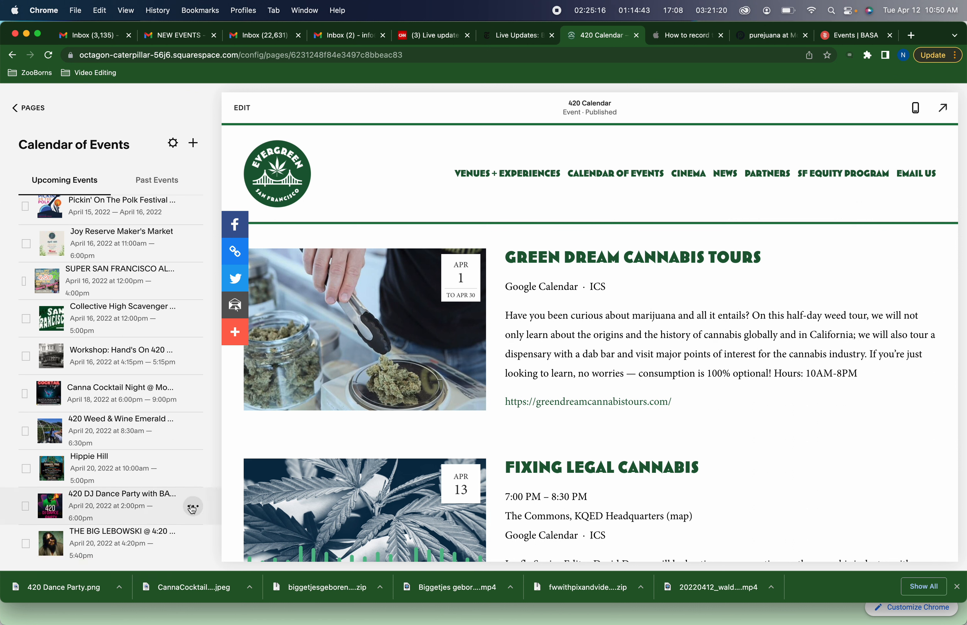
Step: Reopen the 420 DJ Dance Party event's settings and select the basasf.com link below the excerpt text
click(193, 508)
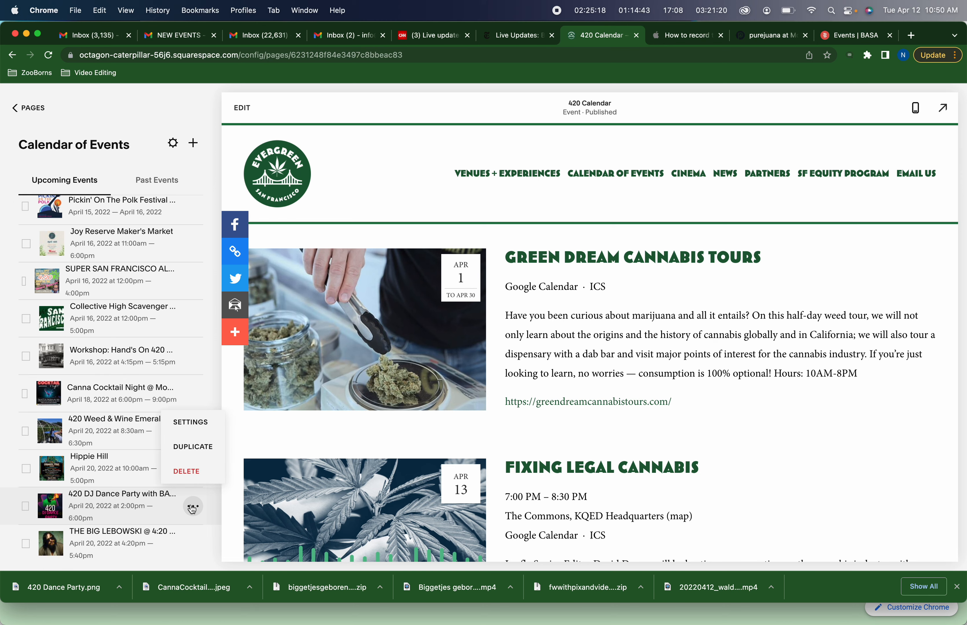
click(192, 424)
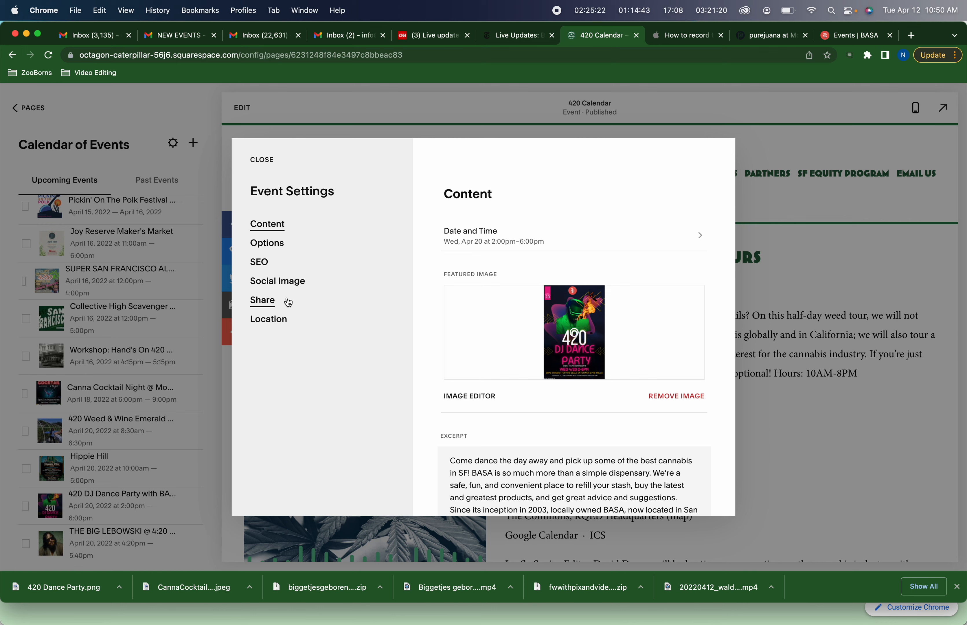
click(265, 246)
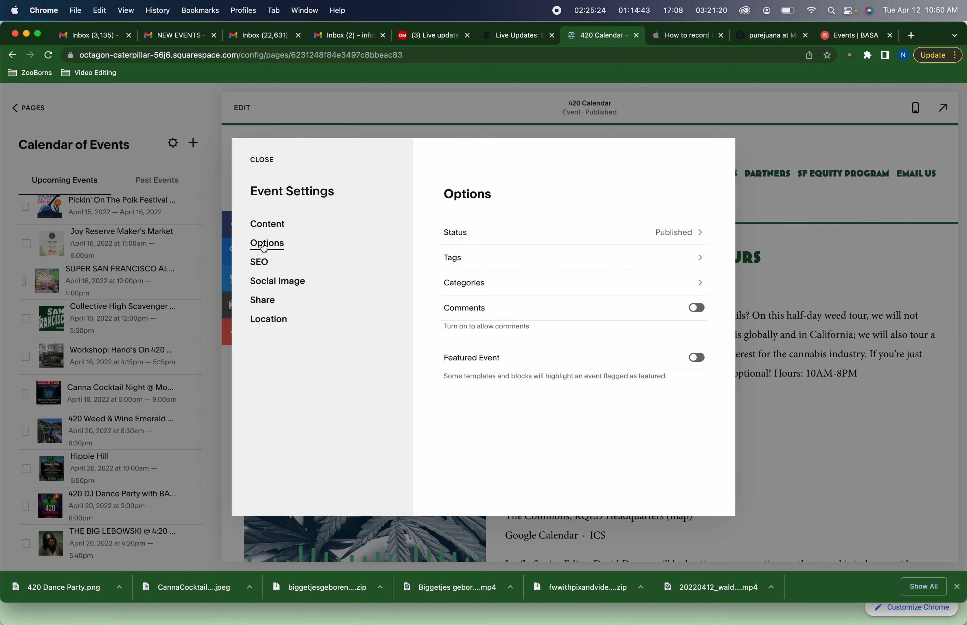
click(266, 226)
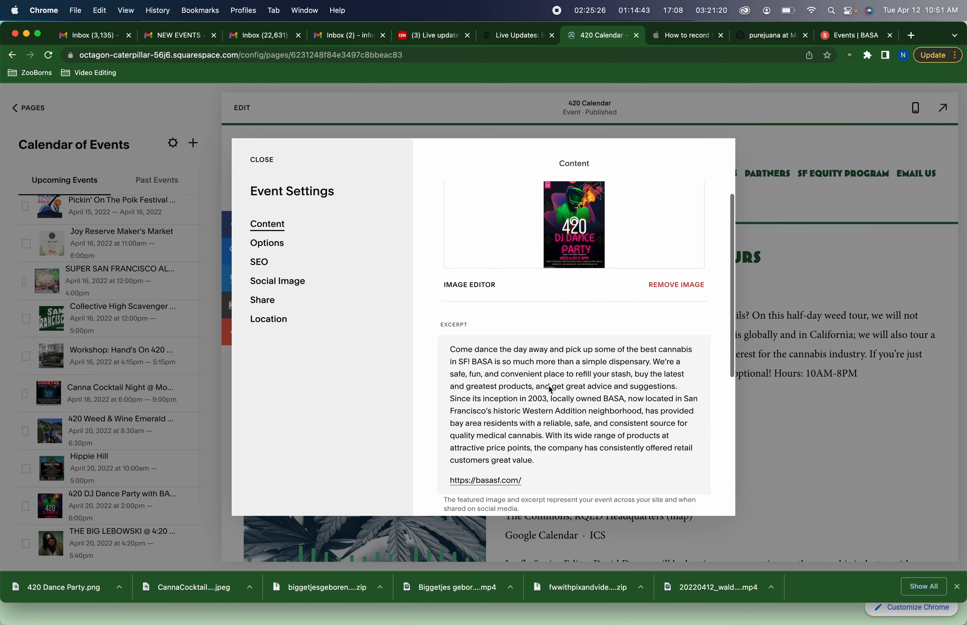
scroll(550, 389, down, 3)
click(443, 427)
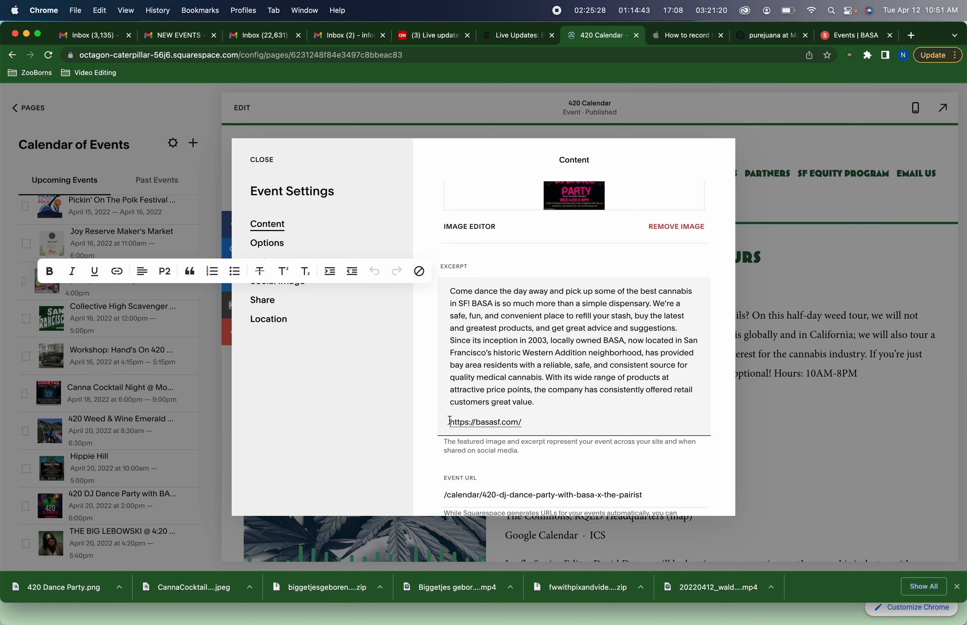
click(547, 426)
click(440, 423)
triple_click(531, 428)
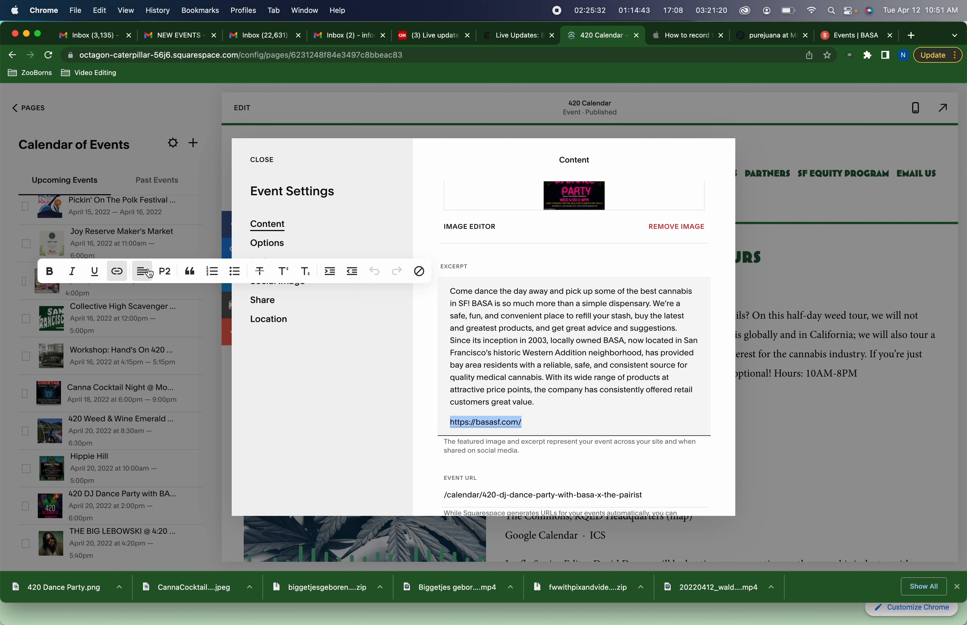
click(118, 271)
triple_click(142, 327)
click(155, 302)
triple_click(155, 303)
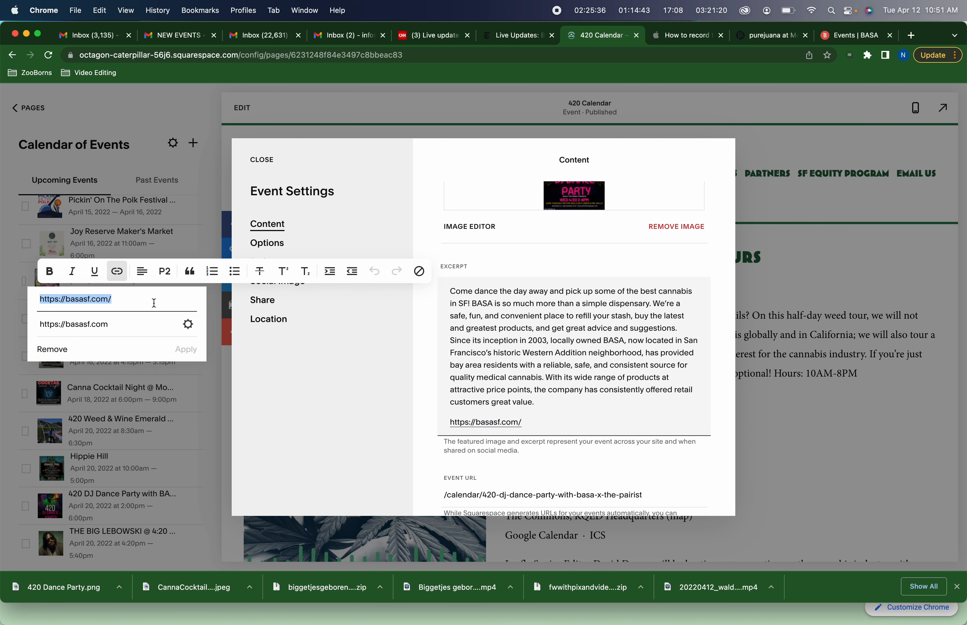
triple_click(135, 323)
key(super+v)
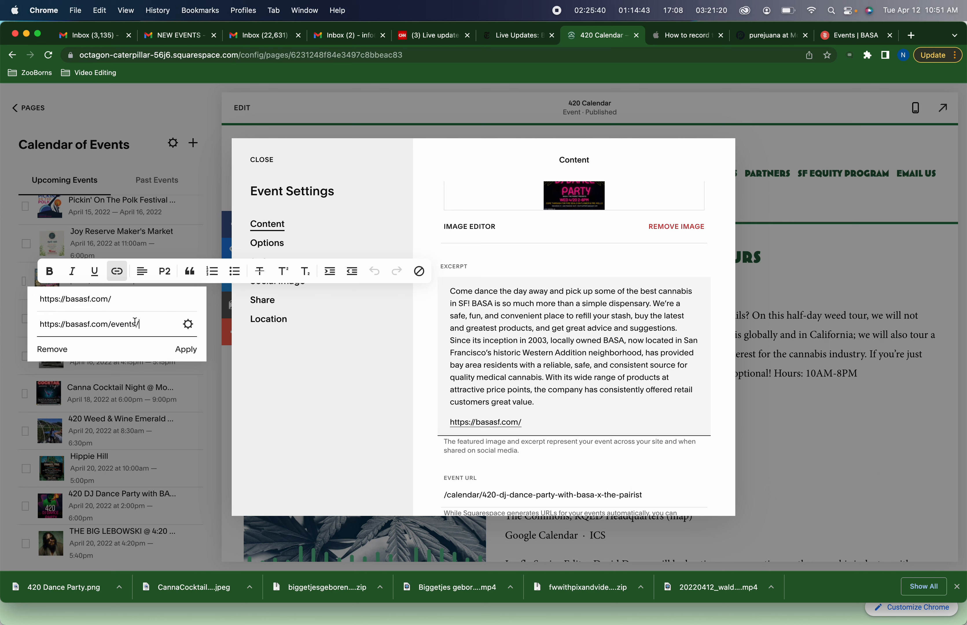
click(187, 350)
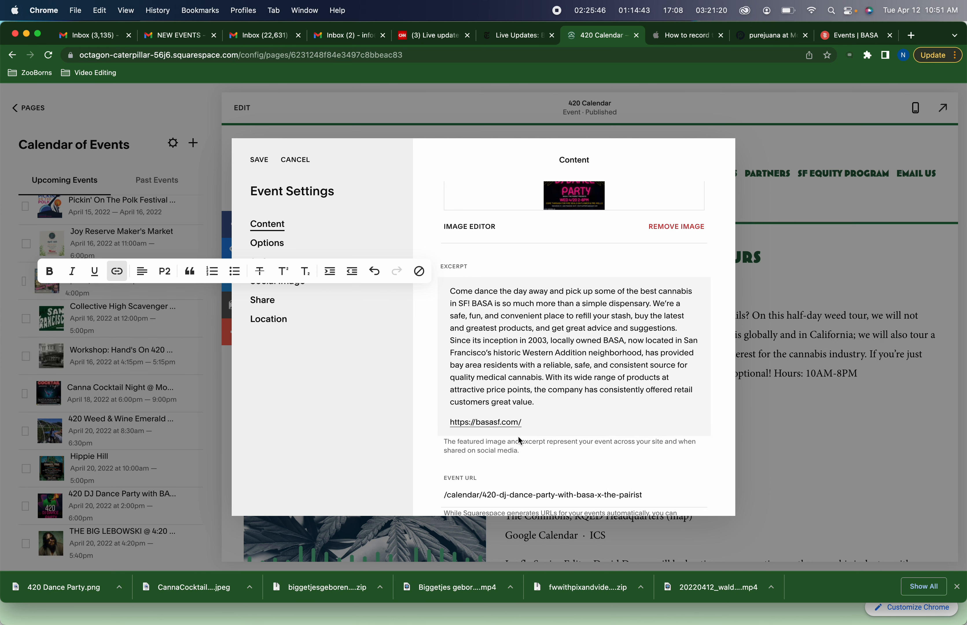
click(260, 161)
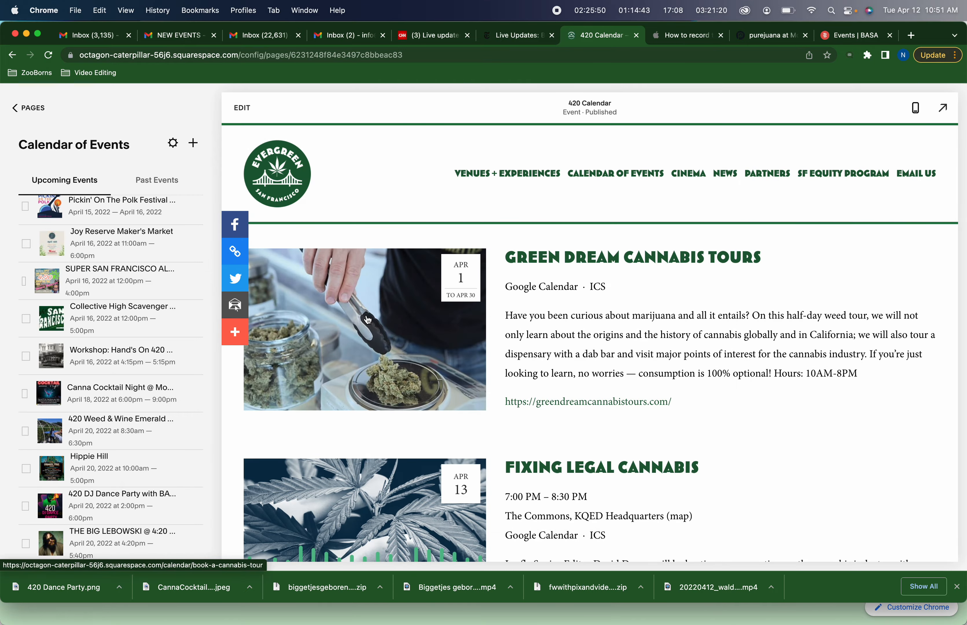
Step: Test the BASA link in the dance party listing on the Calendar of Events page and return to the Squarespace site
scroll(367, 319, down, 15)
scroll(730, 257, up, 15)
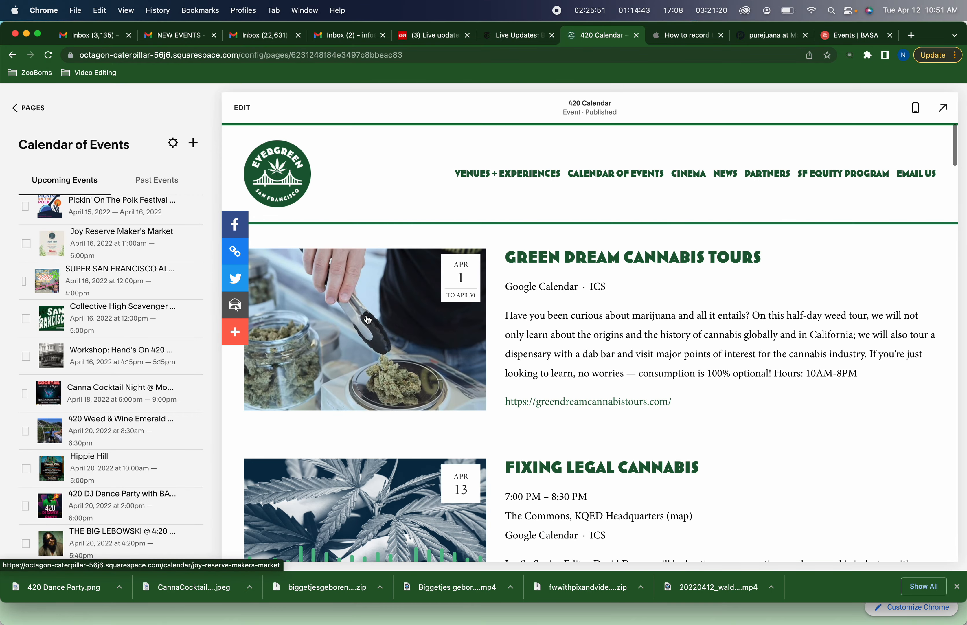
click(649, 186)
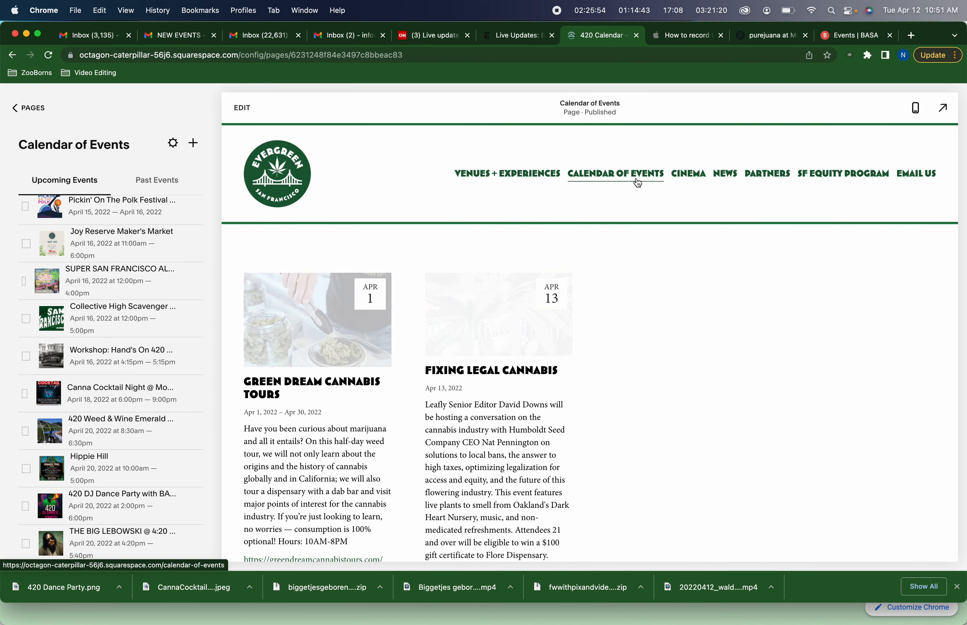
scroll(660, 343, down, 5)
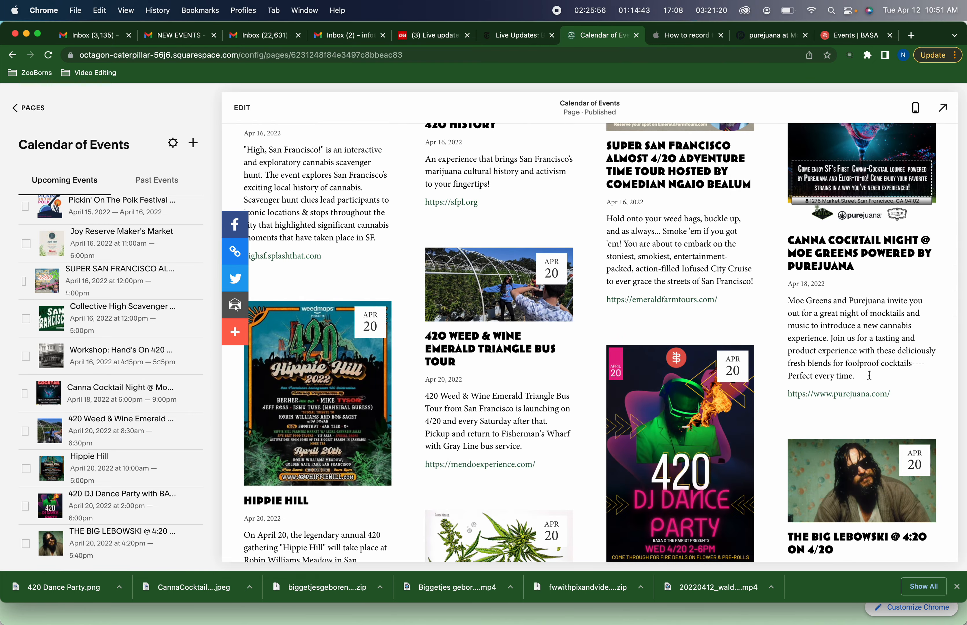
scroll(668, 488, down, 7)
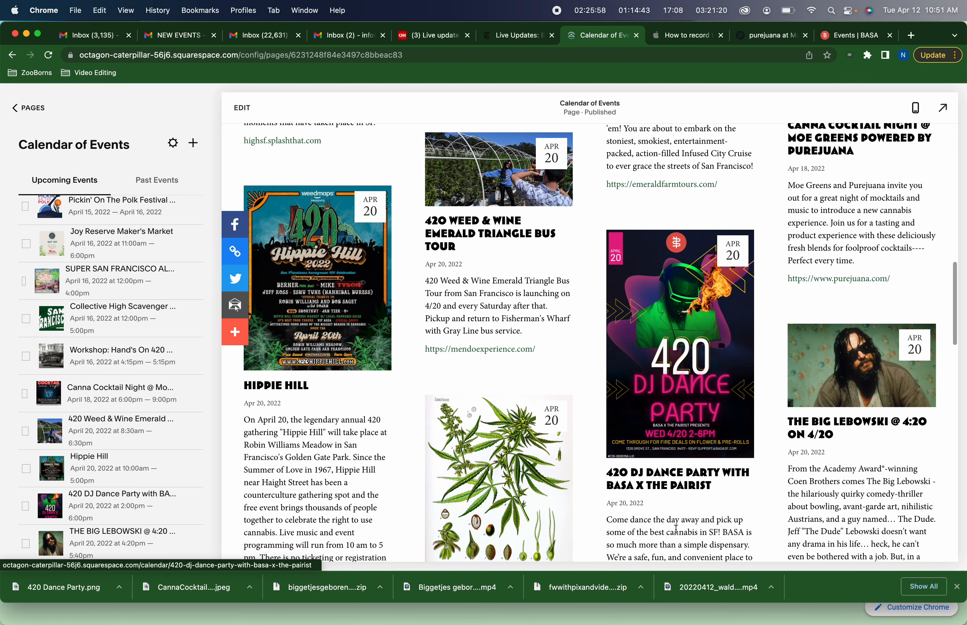
click(648, 540)
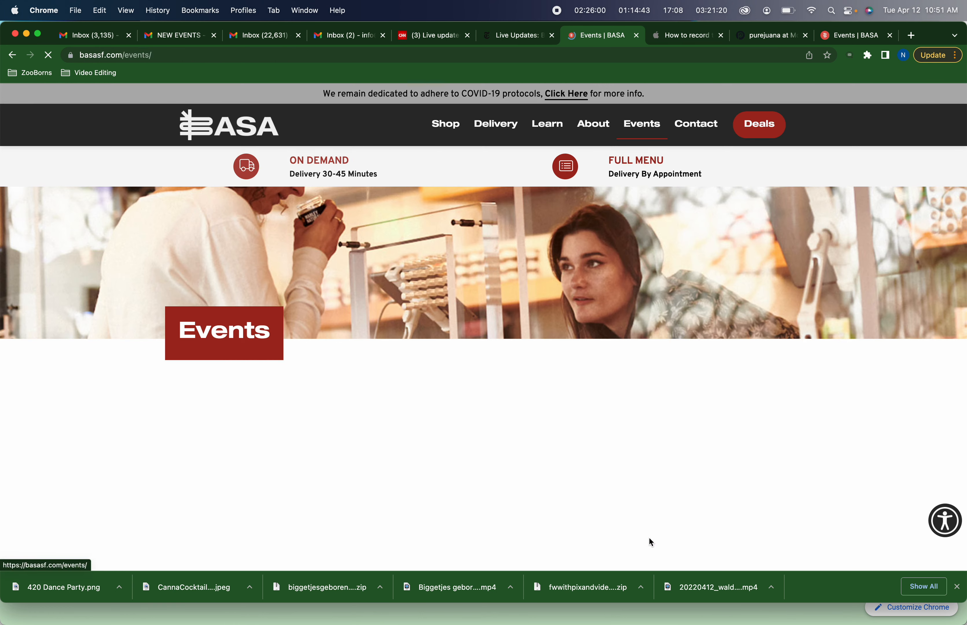
click(13, 56)
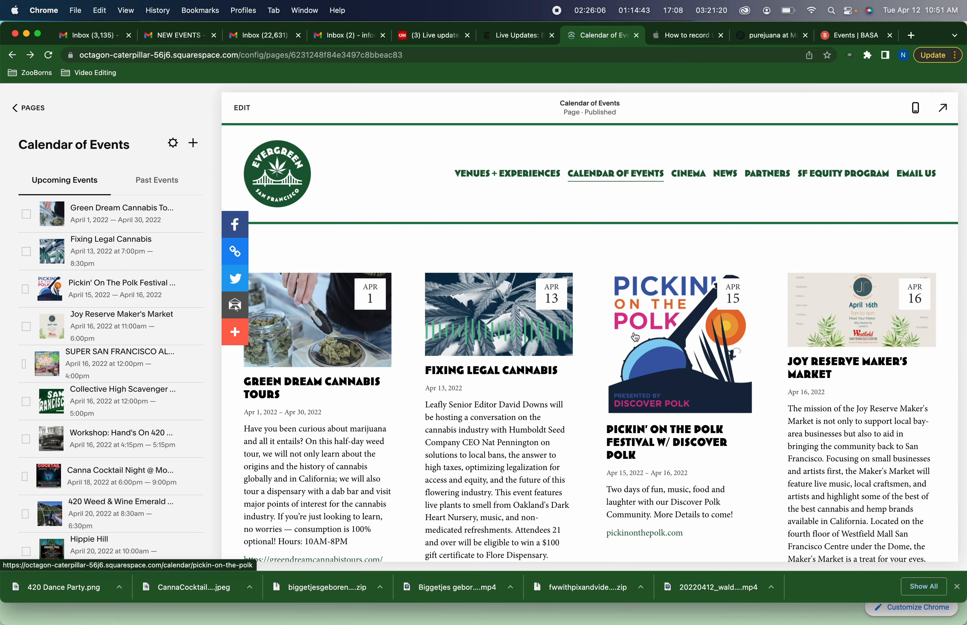
Step: Open the 420 DJ Dance Party event page from the Calendar of Events and review its details, flyer and description
scroll(635, 337, down, 10)
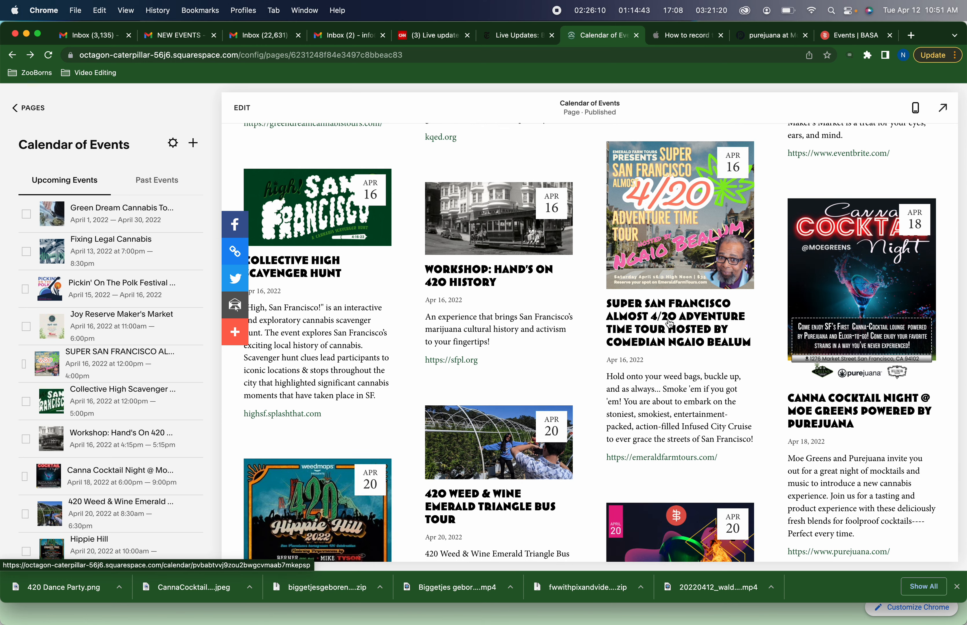
scroll(670, 323, down, 8)
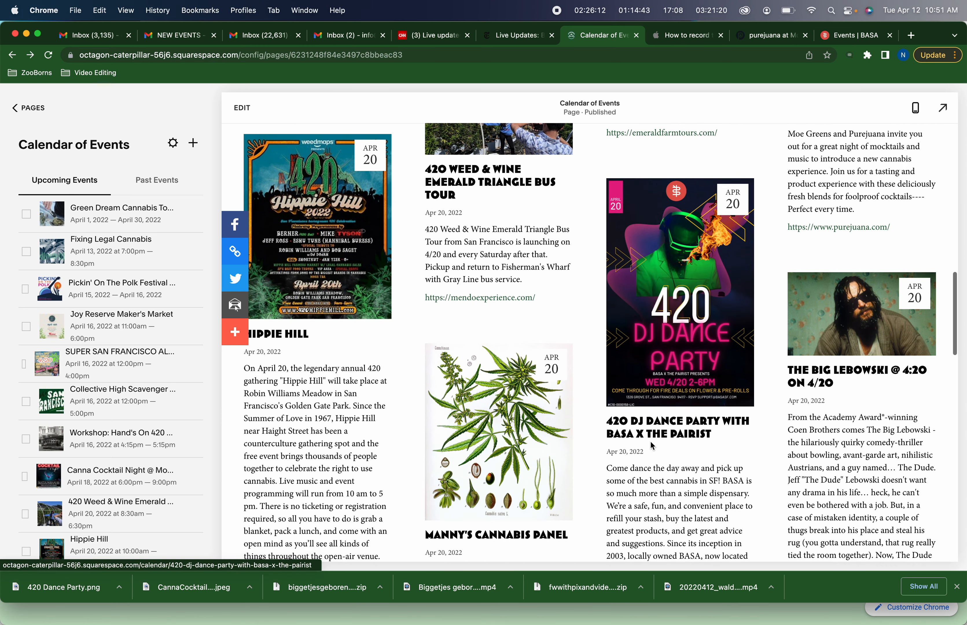
click(650, 383)
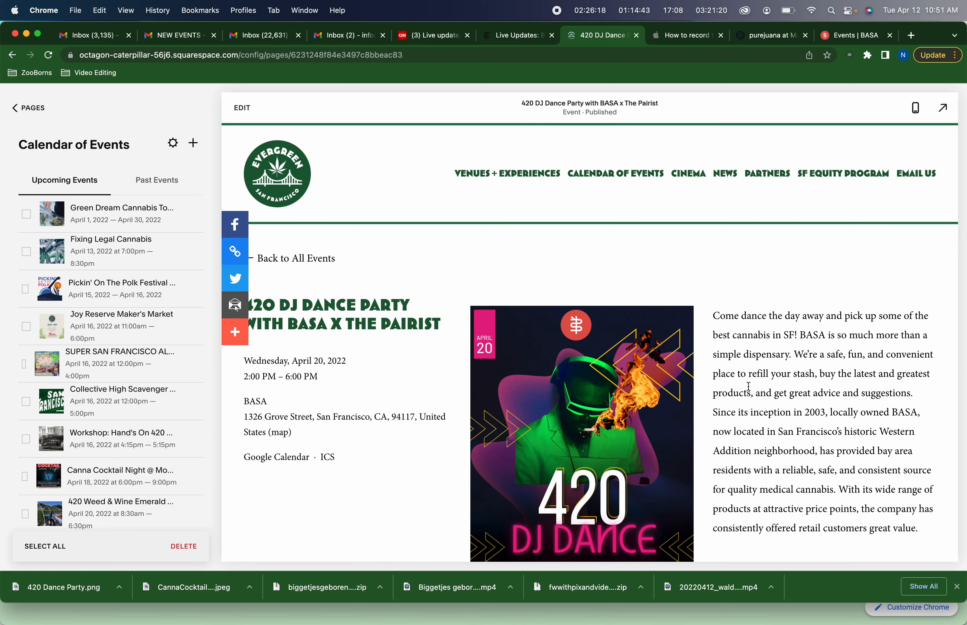
scroll(748, 386, down, 2)
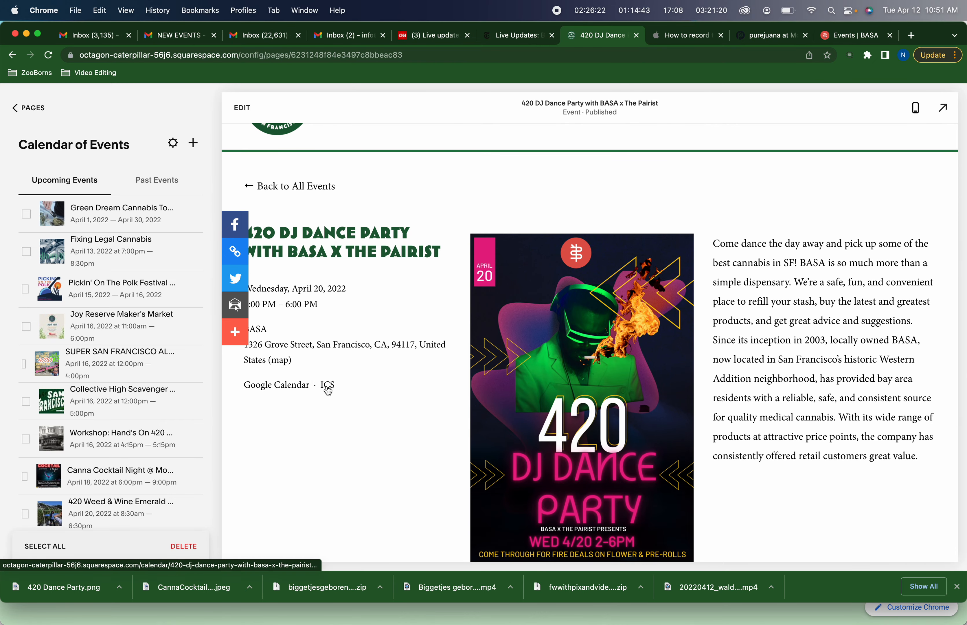
Step: Check the map and source links on the 420 DJ Dance Party event page and return to all events
click(278, 361)
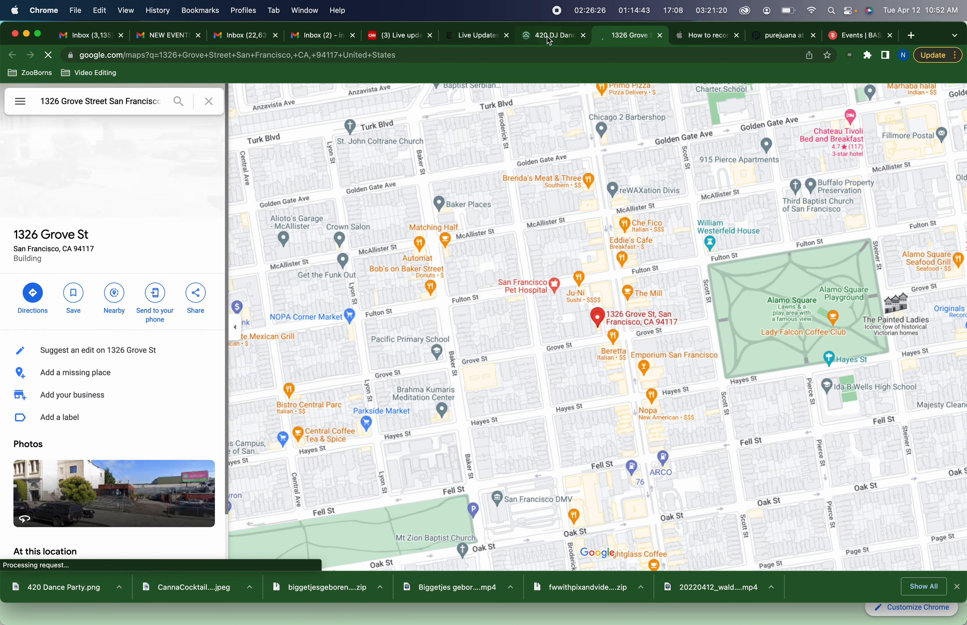
click(548, 38)
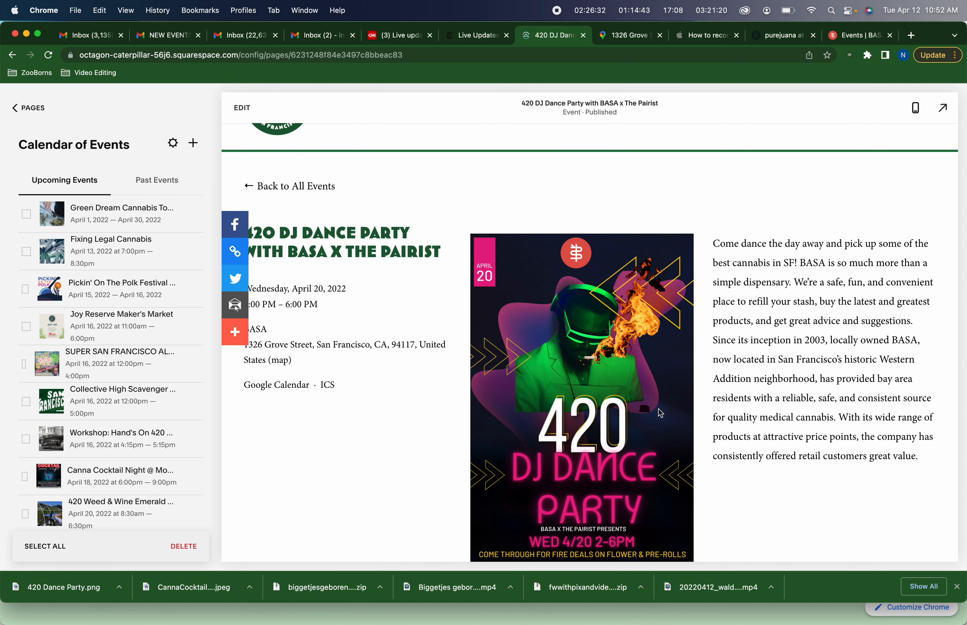
scroll(662, 413, down, 3)
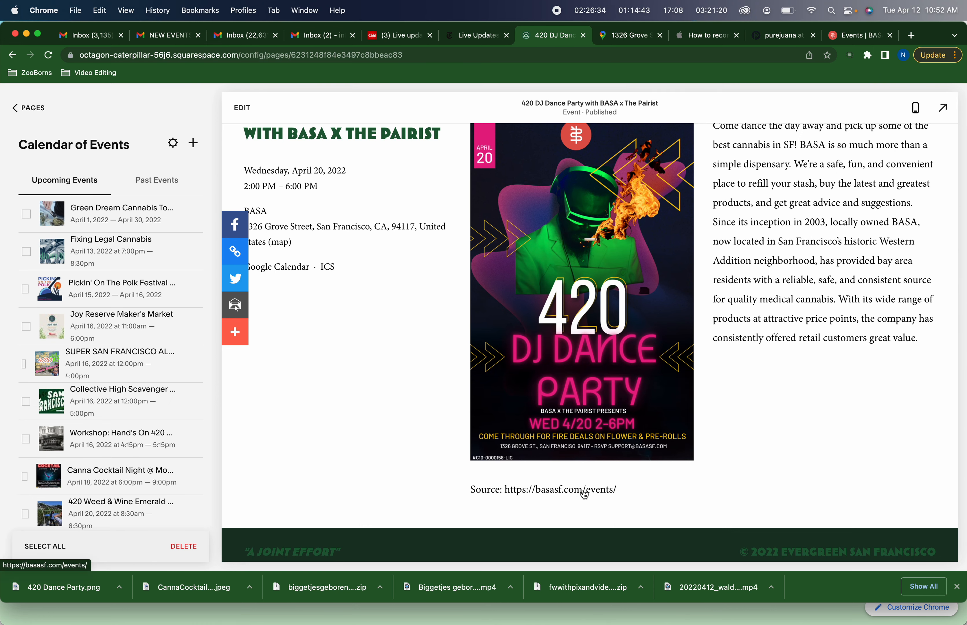
scroll(585, 494, up, 5)
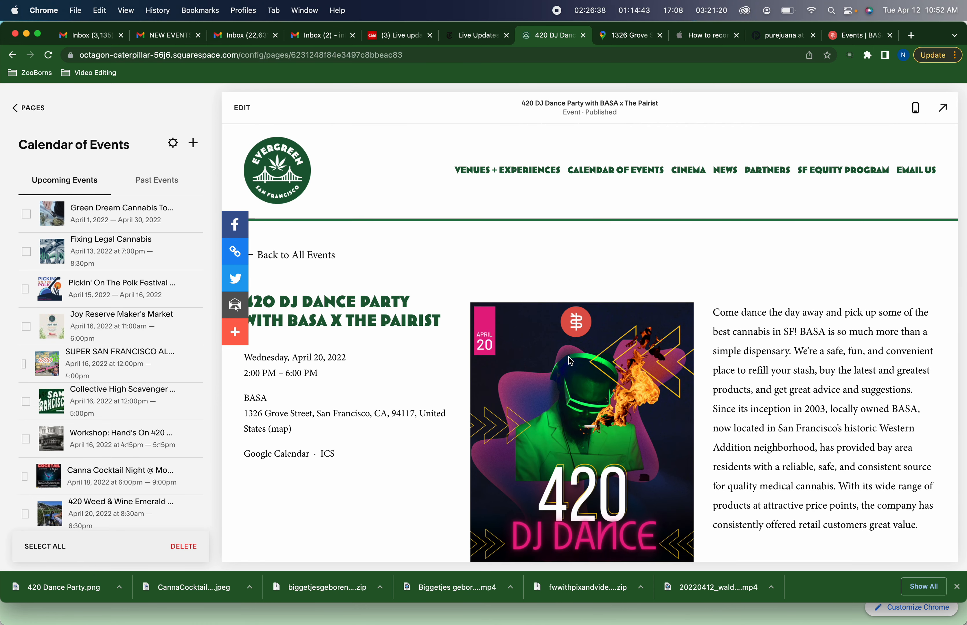
click(312, 255)
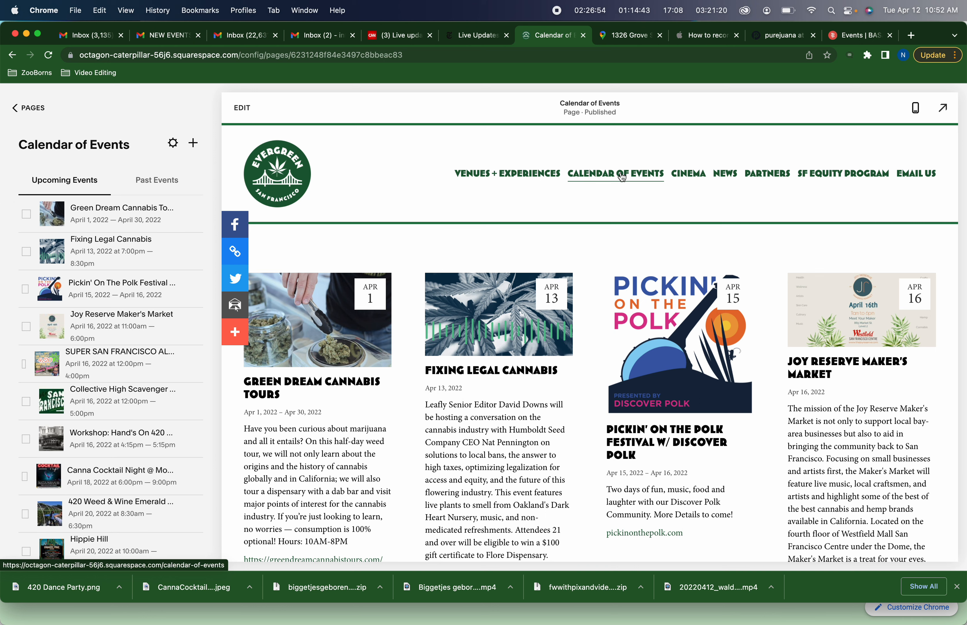
Step: View the Green Dream Cannabis Tours event, then look through the events in the unlinked Calendar of Events collection
click(138, 217)
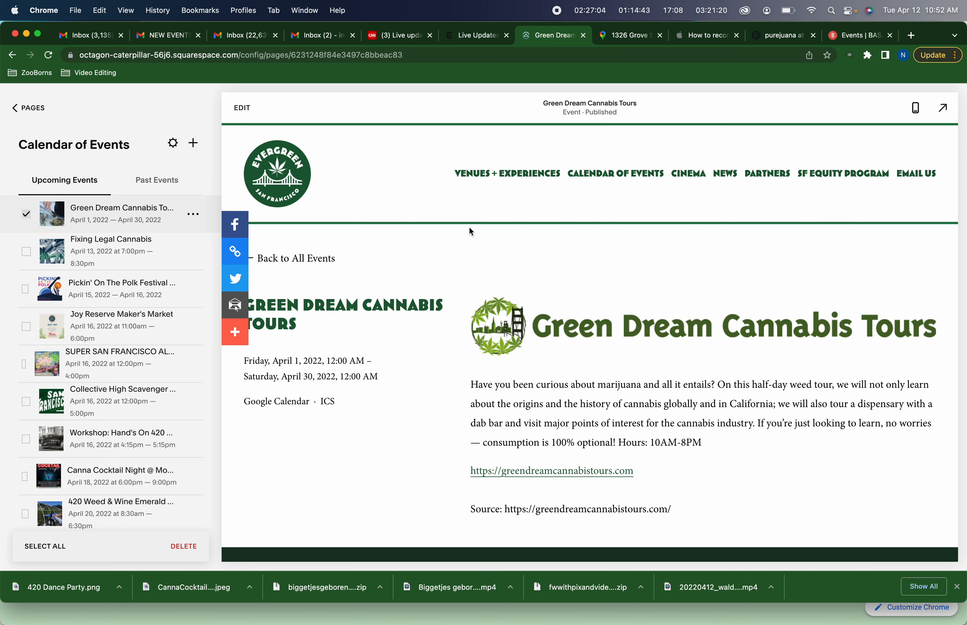
click(22, 108)
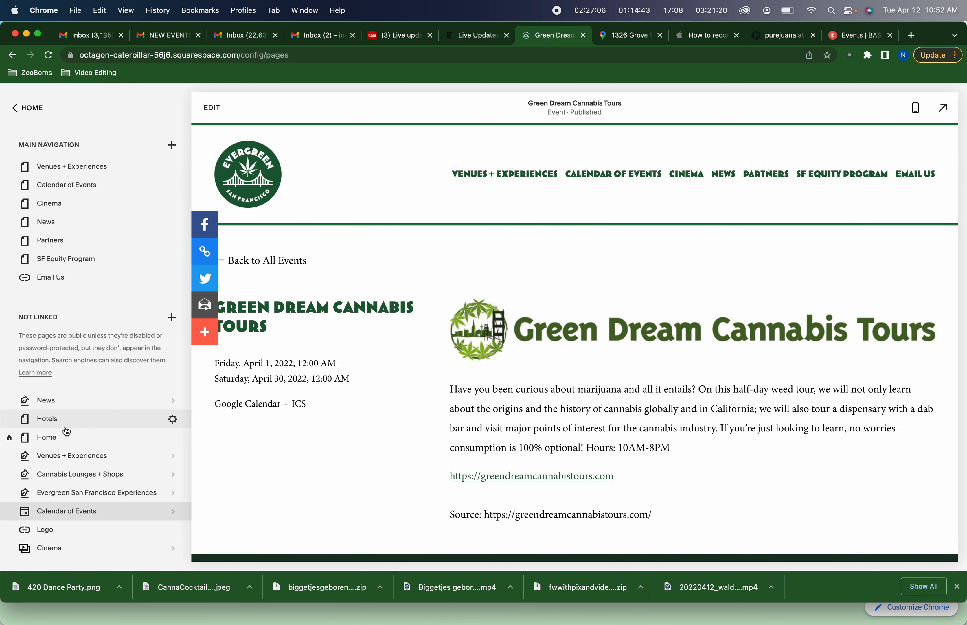
click(70, 511)
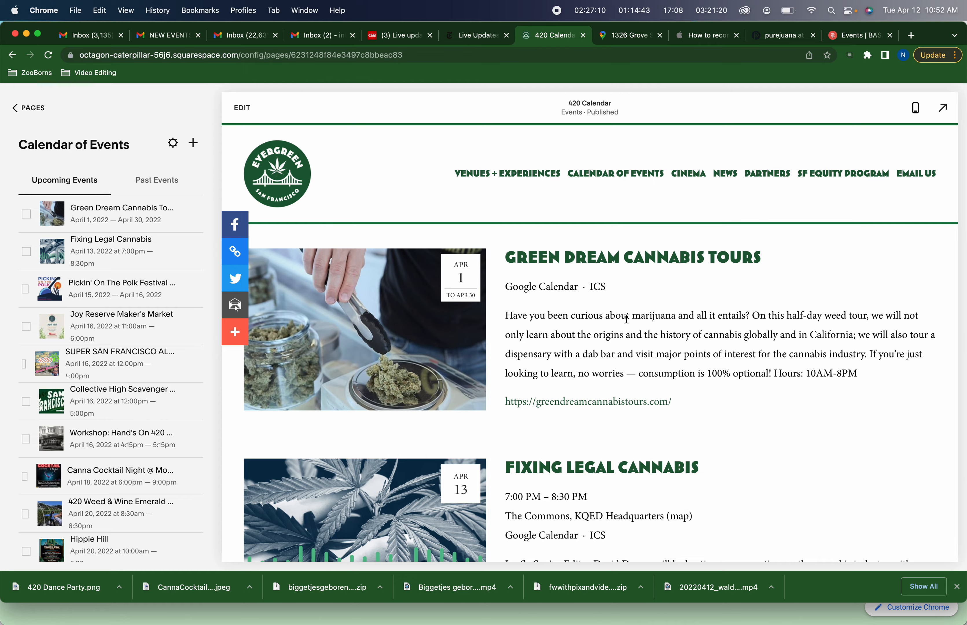
scroll(627, 323, down, 15)
scroll(627, 323, down, 7)
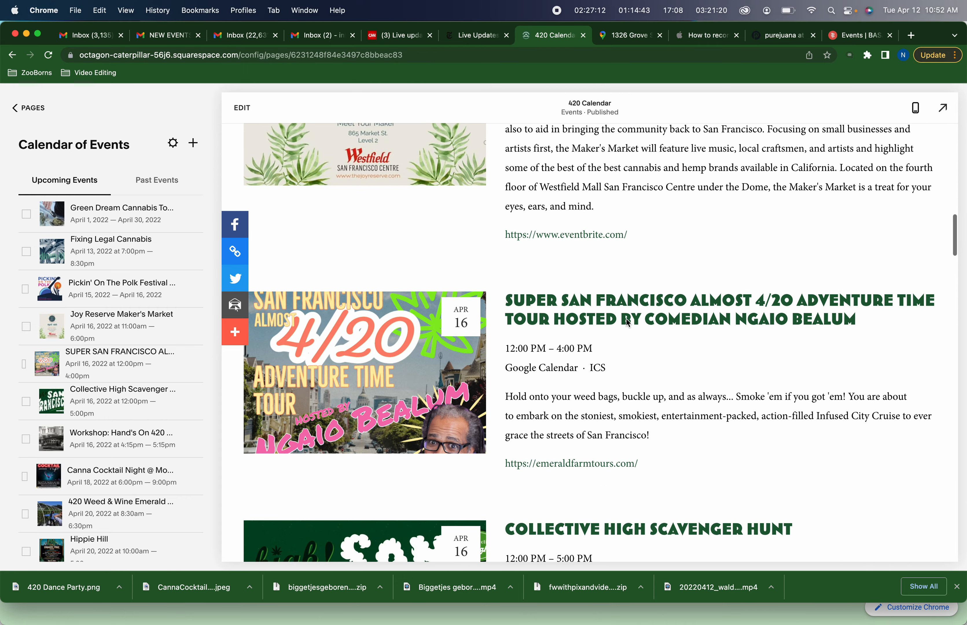
scroll(626, 319, down, 12)
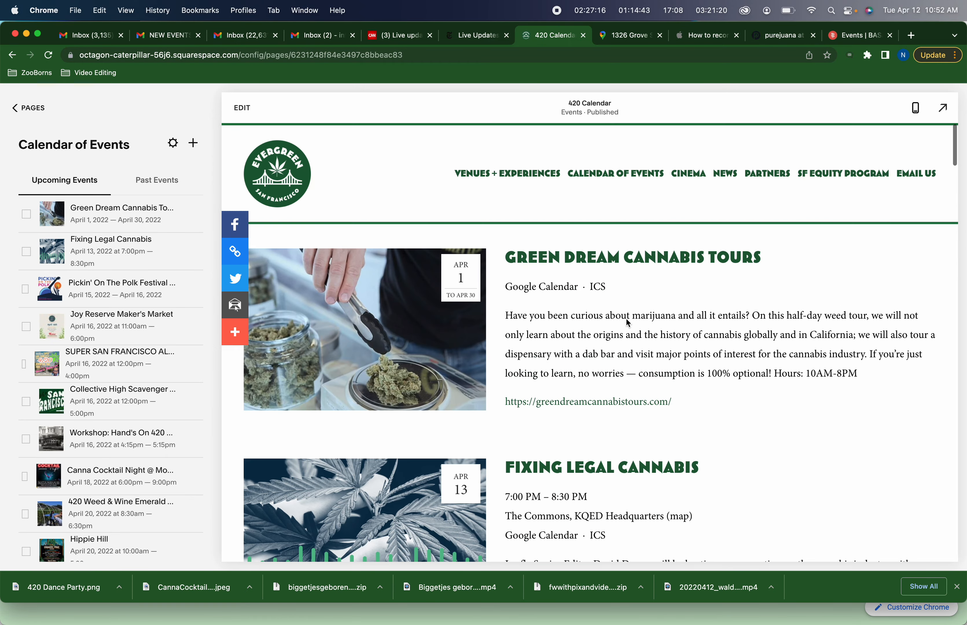
Step: Preview the public Calendar of Events page full screen, view the Pickin' On The Polk event, and return to all events
click(625, 175)
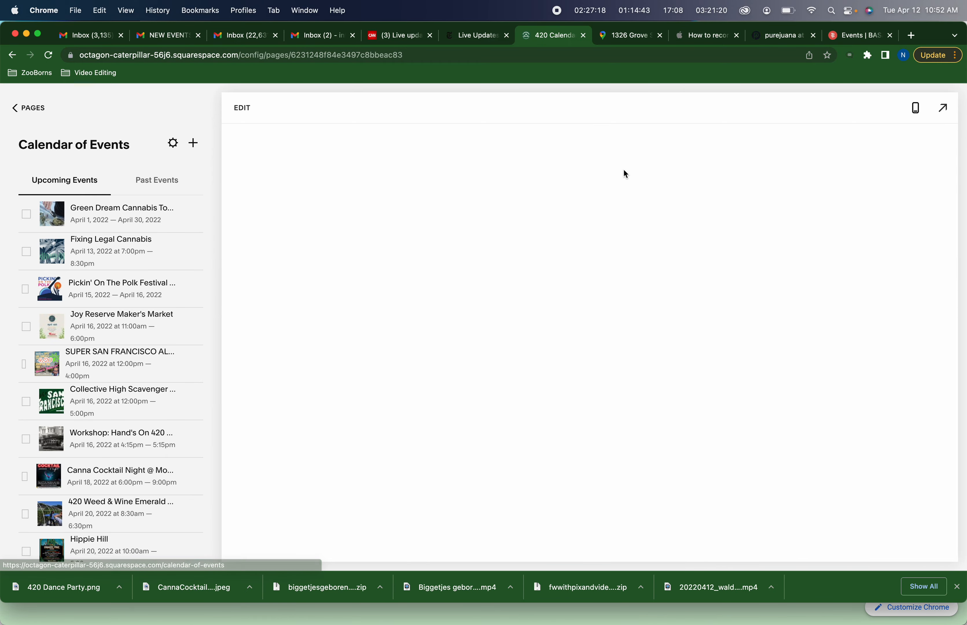
click(942, 107)
click(375, 344)
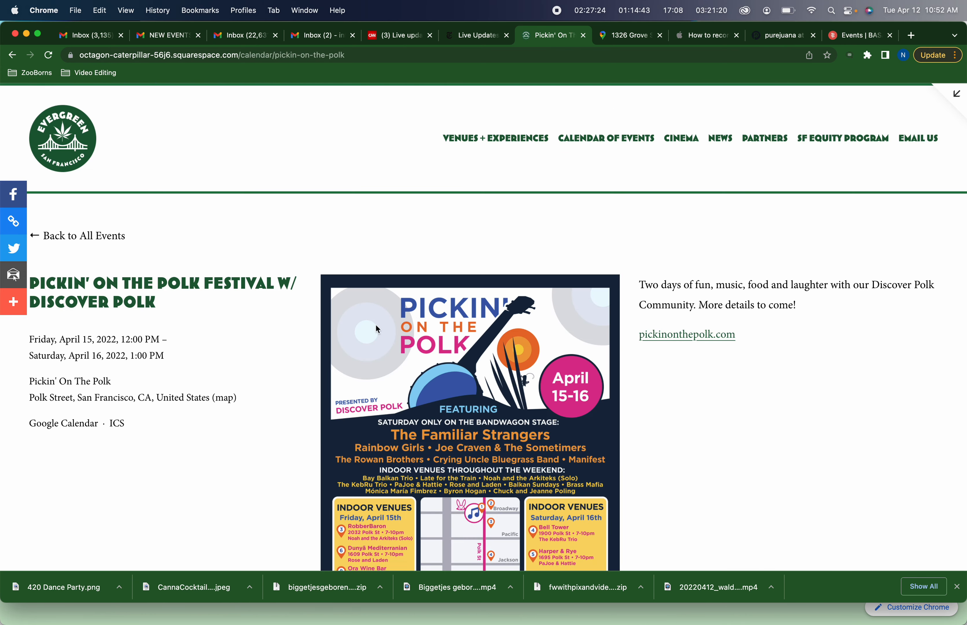
click(116, 240)
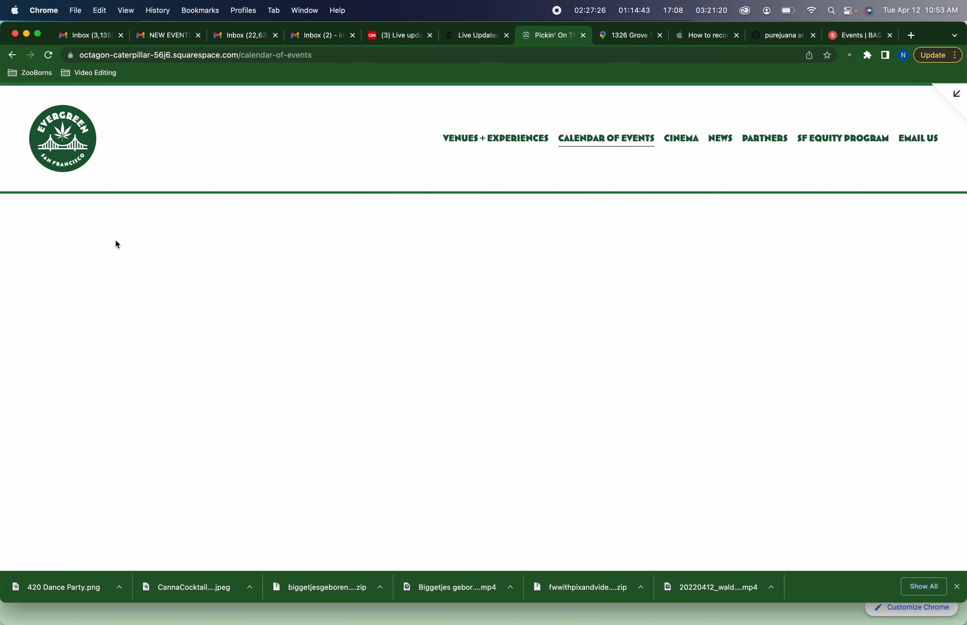
Step: Examine the layout and order of the listings on the full-screen Calendar of Events page, including the two new April events
scroll(392, 346, down, 2)
scroll(392, 346, down, 15)
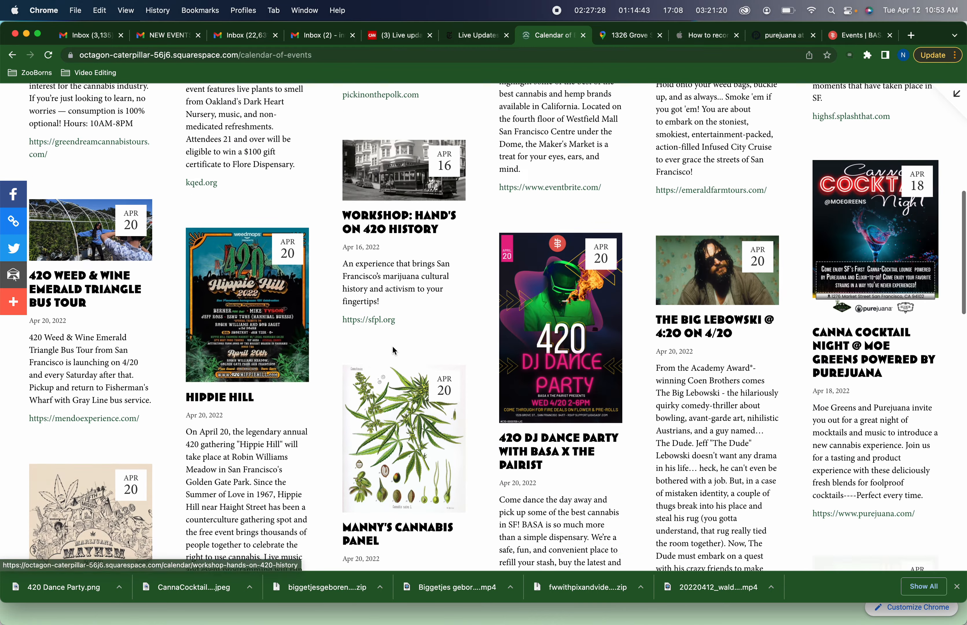
scroll(392, 350, down, 4)
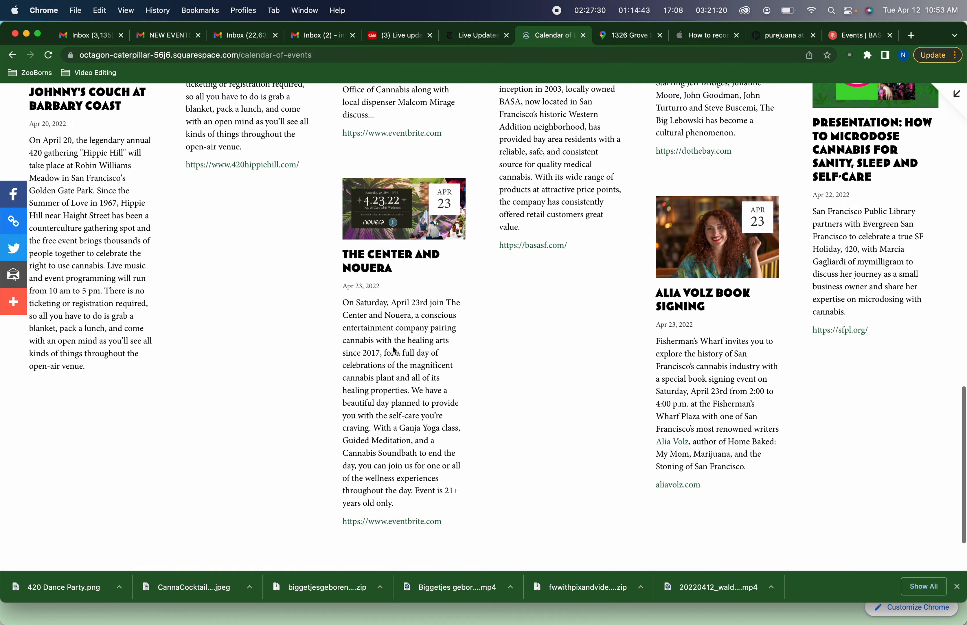
scroll(392, 346, up, 20)
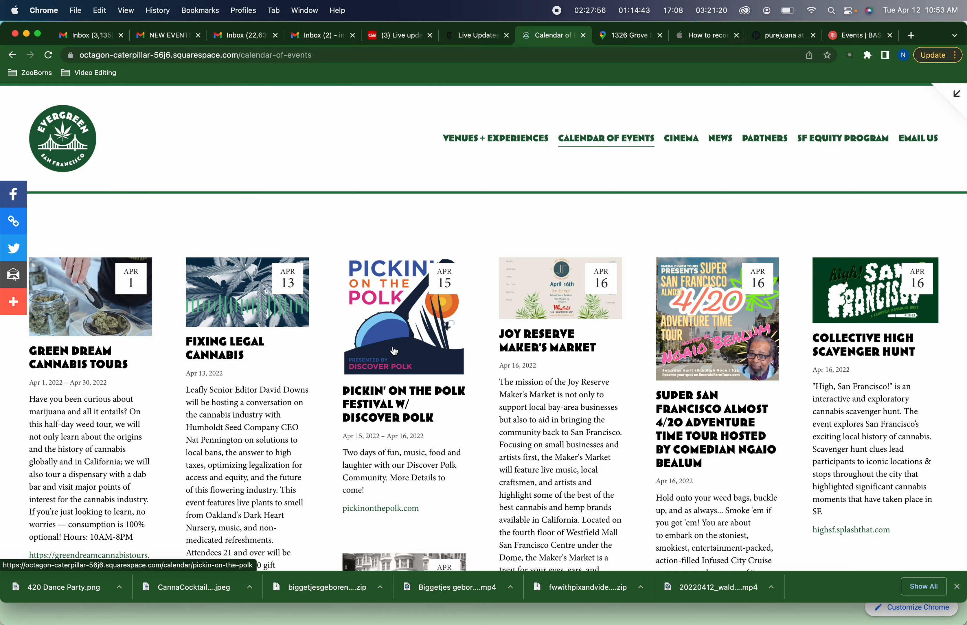
scroll(477, 348, down, 10)
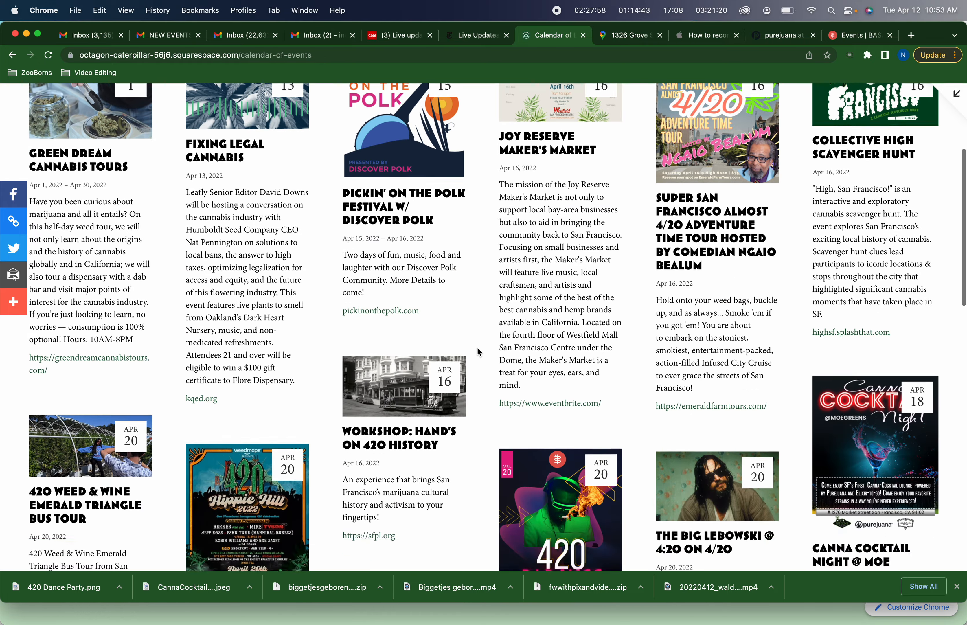
scroll(477, 349, down, 8)
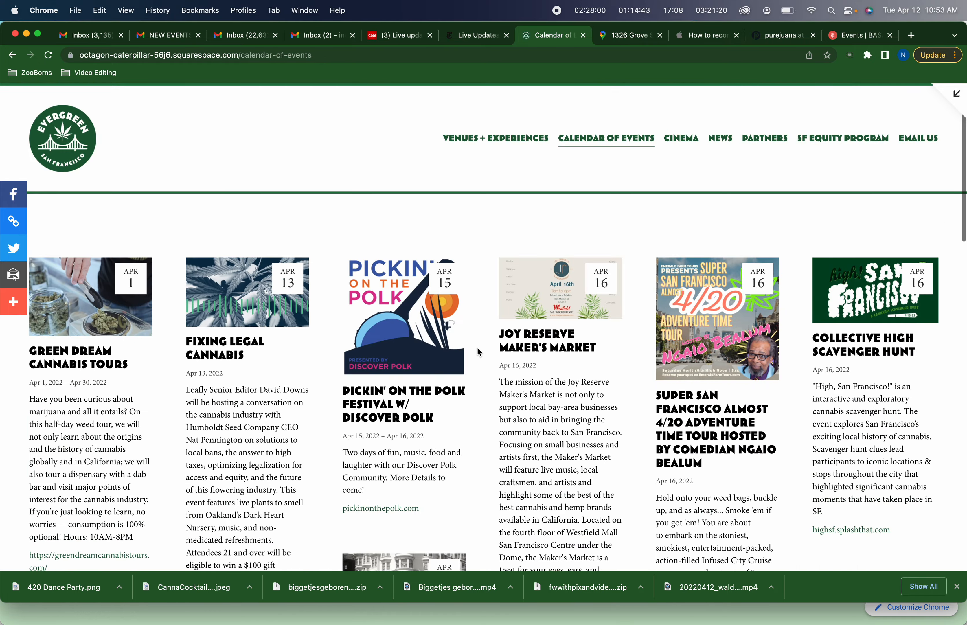
scroll(477, 350, down, 2)
scroll(477, 351, up, 20)
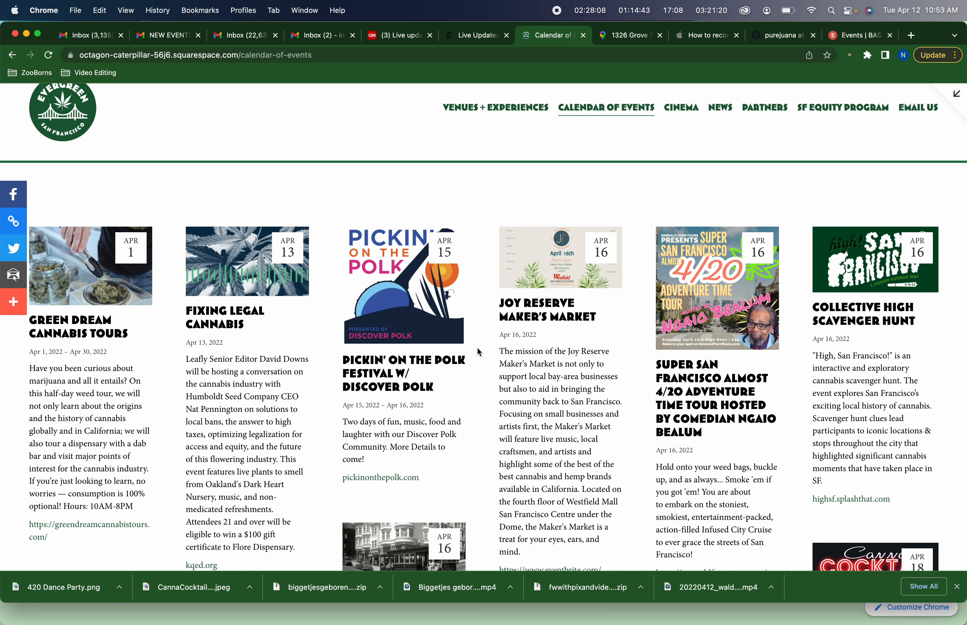
scroll(478, 352, down, 10)
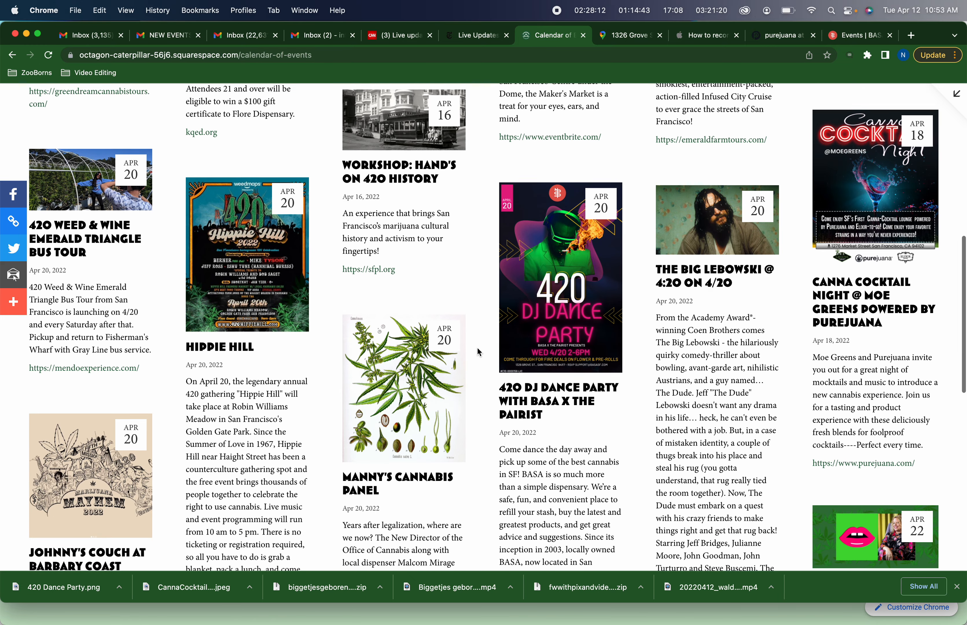
scroll(476, 347, up, 1)
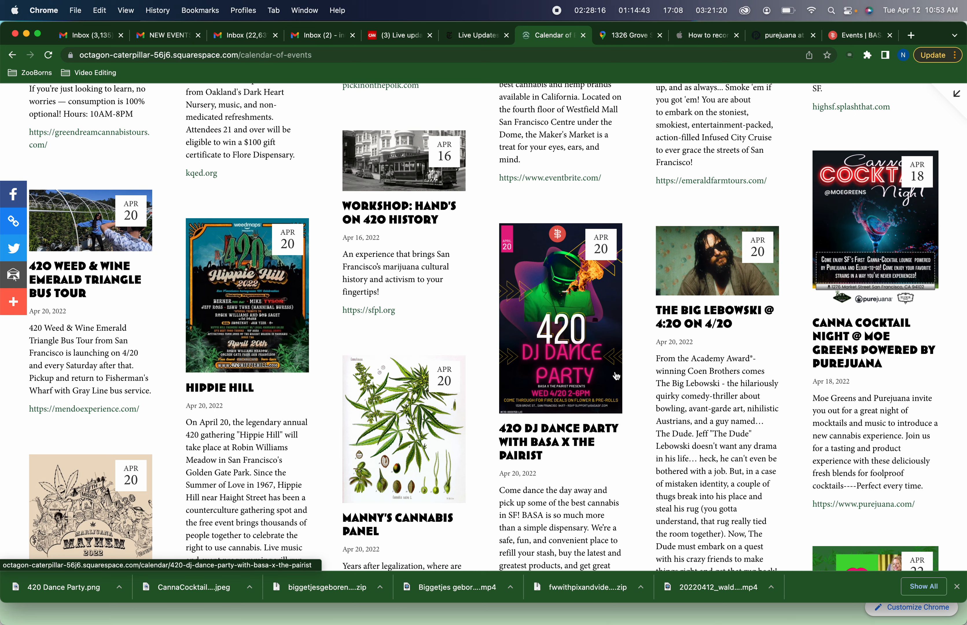
Step: Test the basasf.com link below the 420 DJ Dance Party listing and return to the Squarespace site
scroll(605, 386, down, 5)
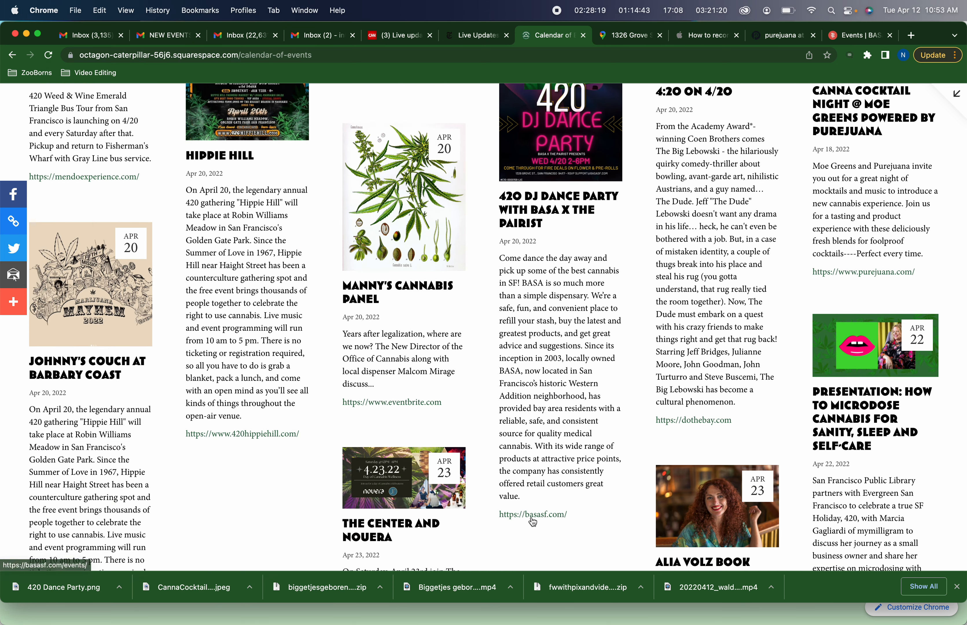
click(531, 516)
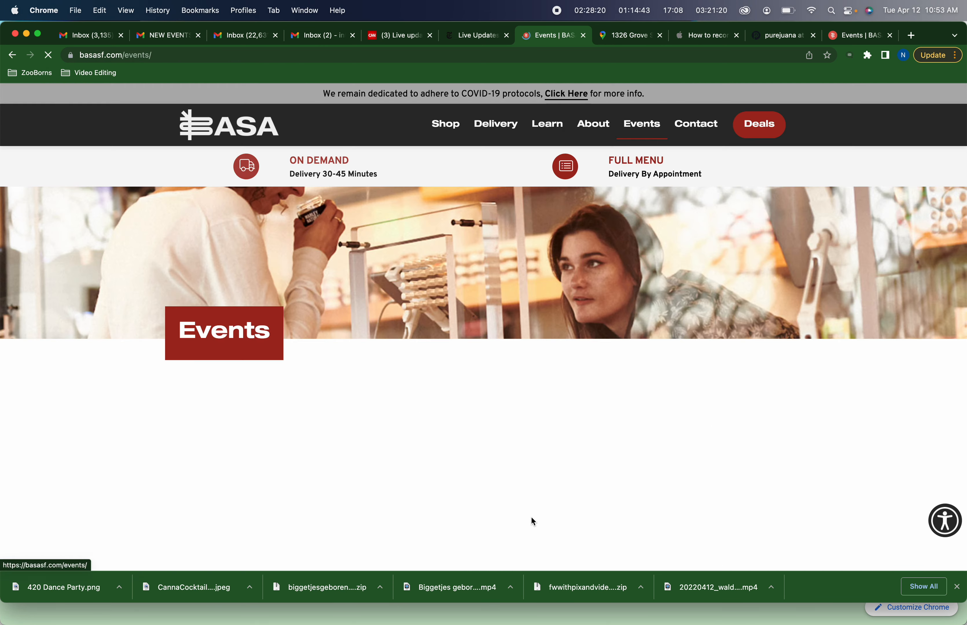
click(12, 55)
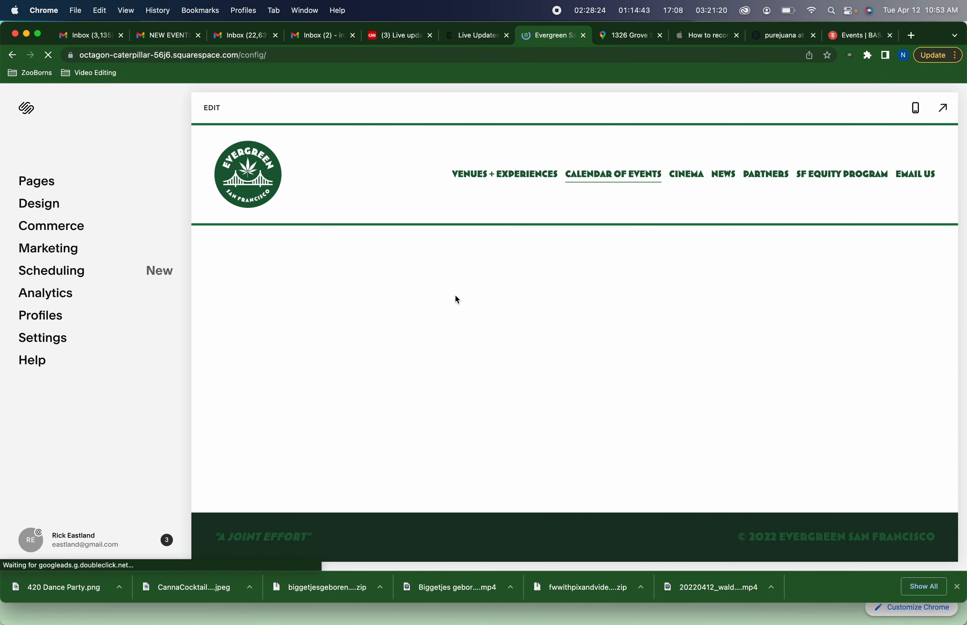
Step: Reopen the 420 DJ Dance Party event page from its calendar listing and review its flyer and source link
scroll(457, 299, down, 15)
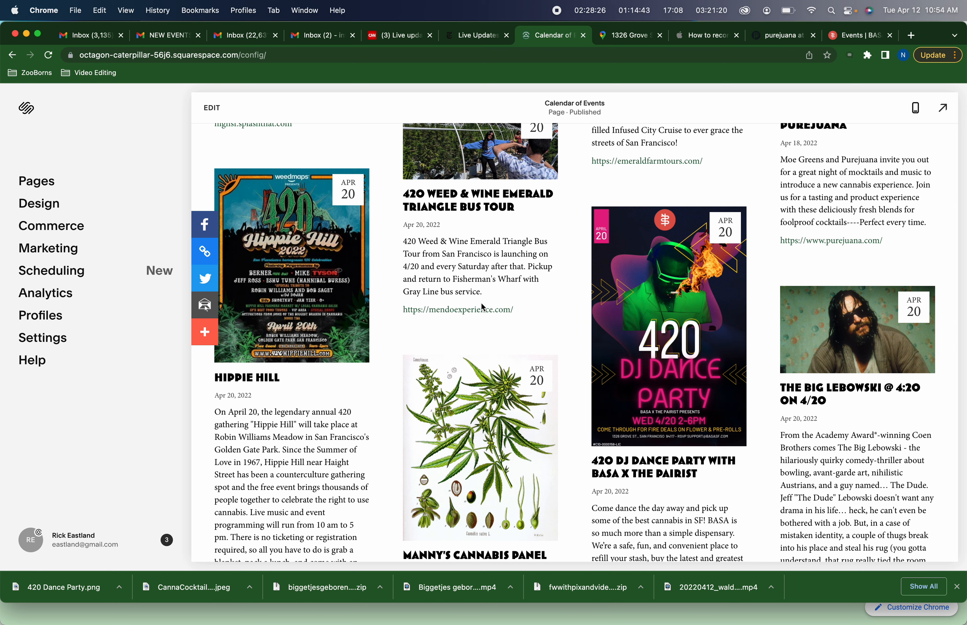
click(648, 476)
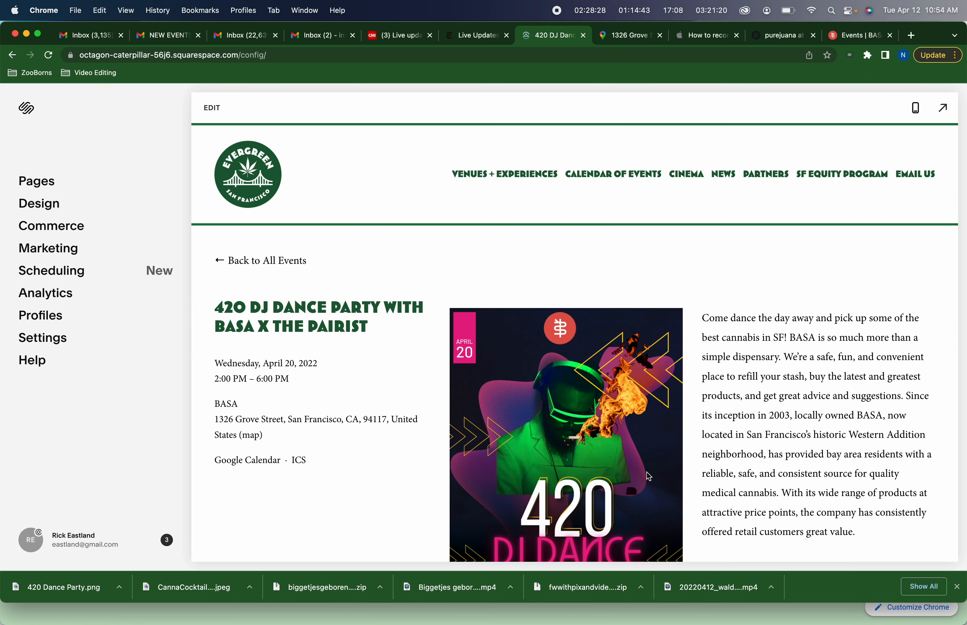
scroll(648, 476, down, 5)
scroll(647, 473, down, 5)
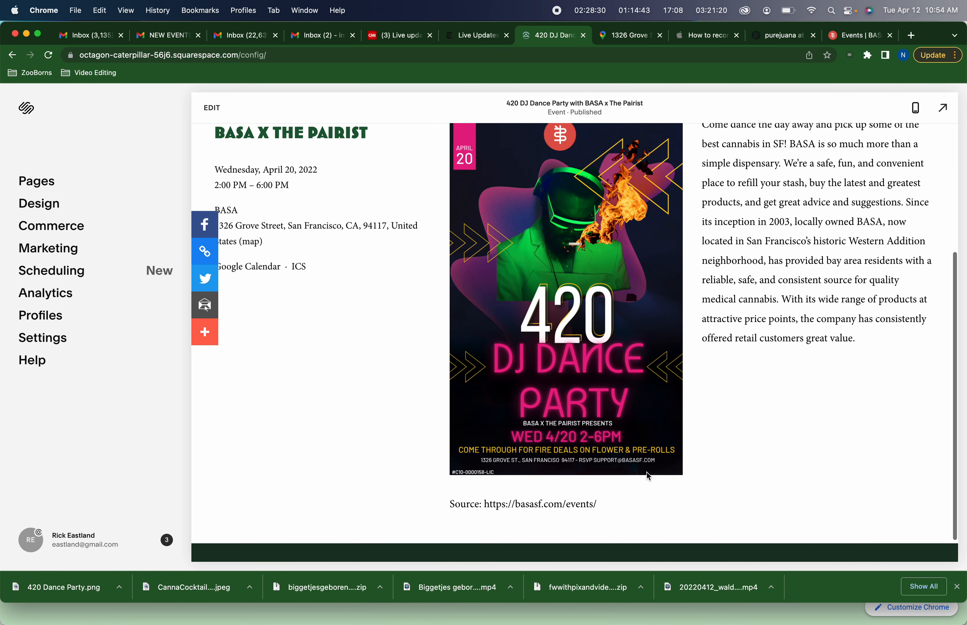
scroll(644, 472, up, 6)
scroll(641, 474, up, 3)
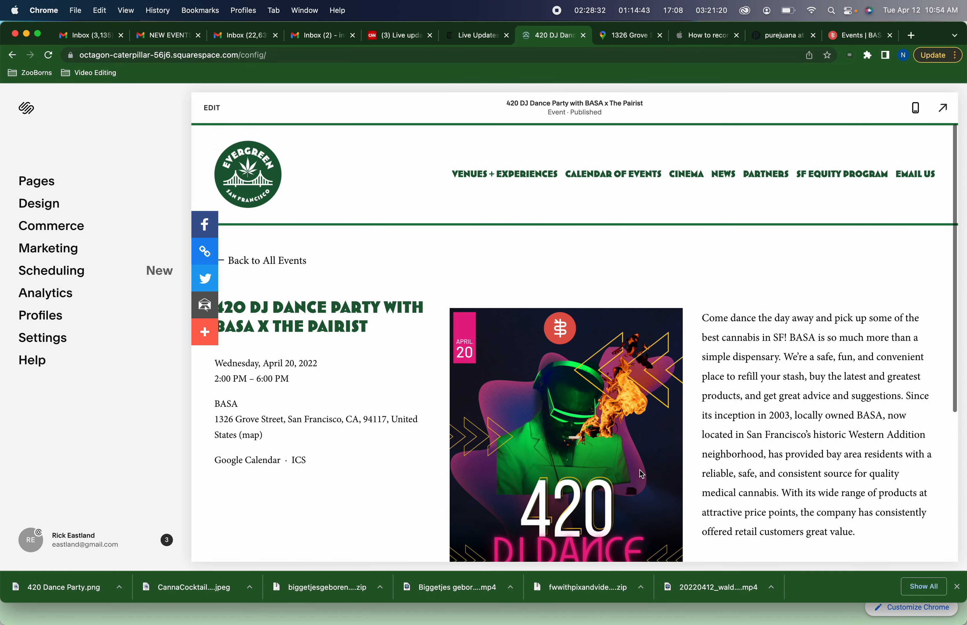